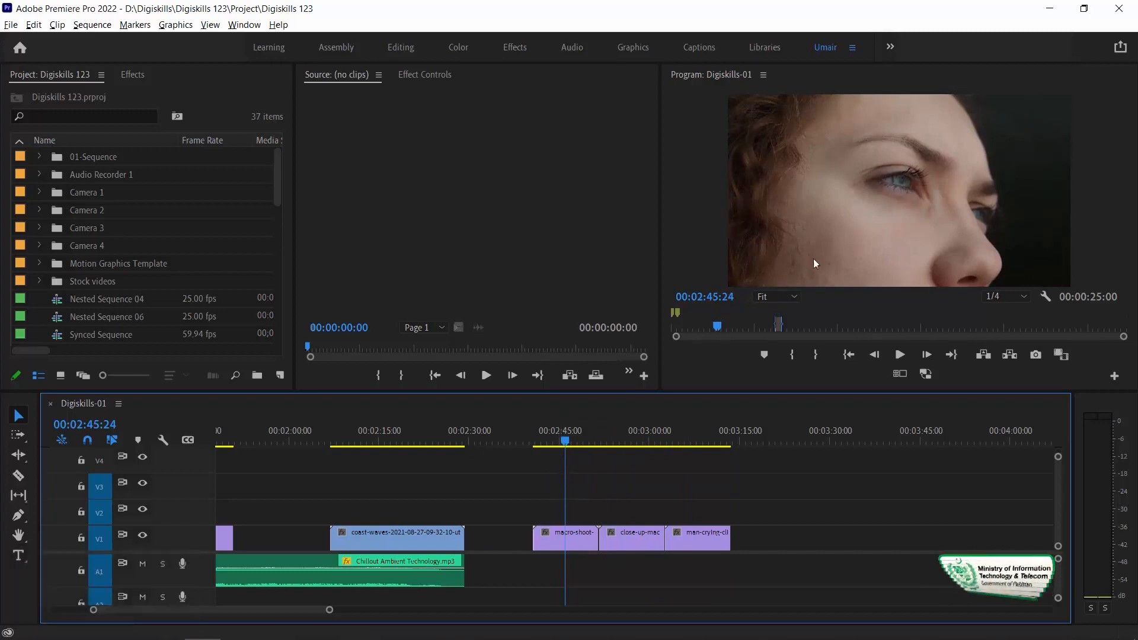
- Set the macro-shoot clip's scale to 35 and shift its horizontal position to 339
click(566, 432)
mouse_move(566, 430)
mouse_down()
mouse_move(589, 428)
mouse_move(569, 430)
mouse_up()
click(569, 533)
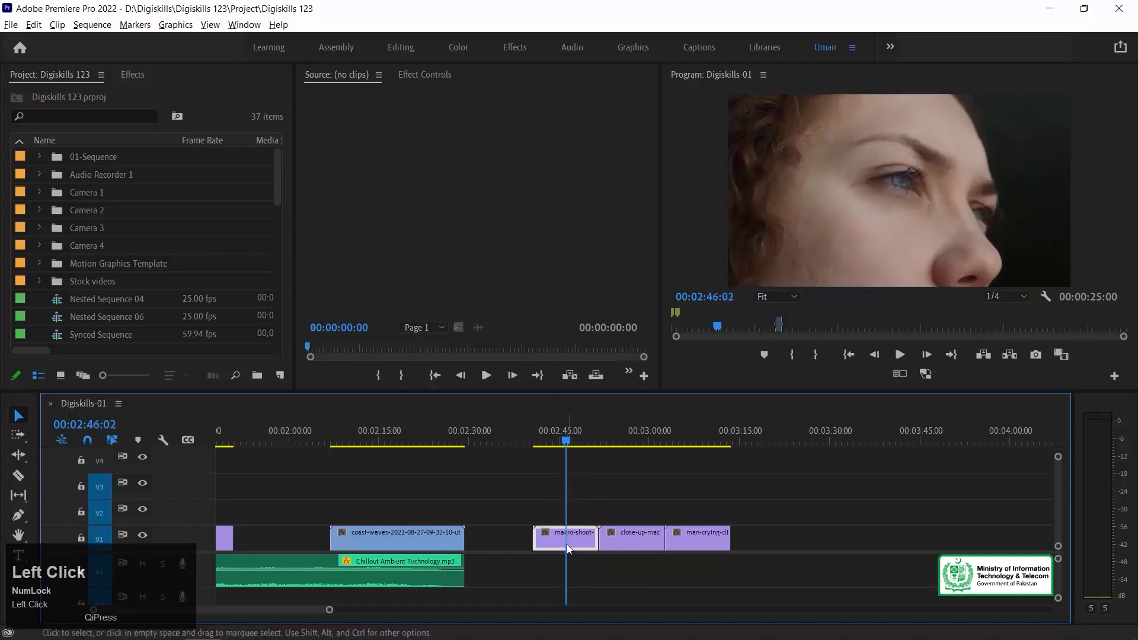
click(418, 77)
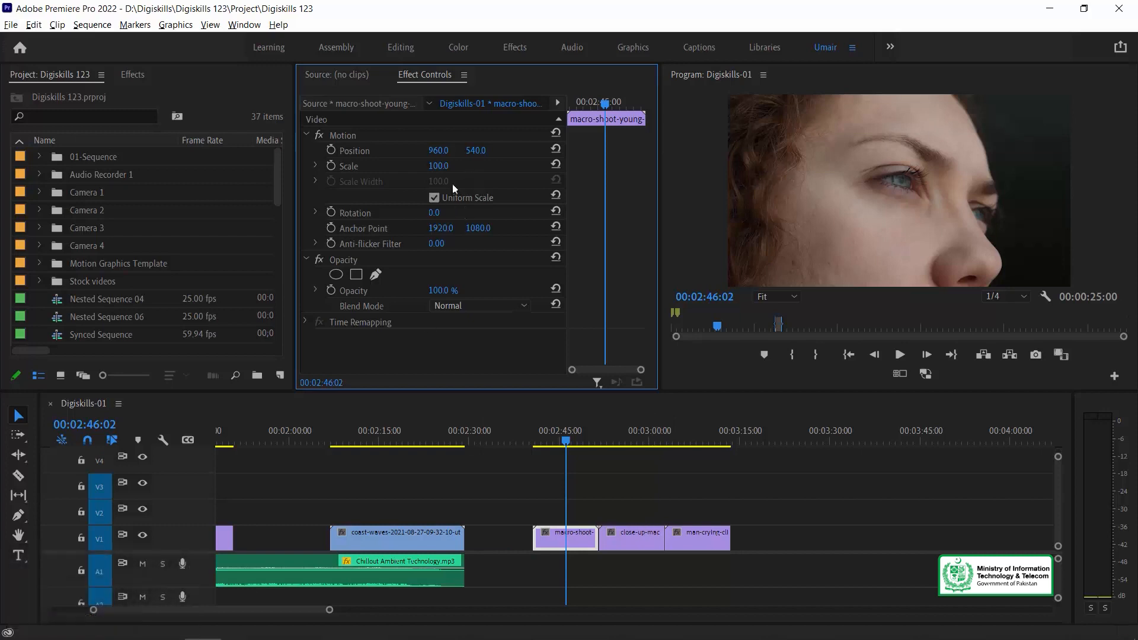
click(439, 166)
text(35)
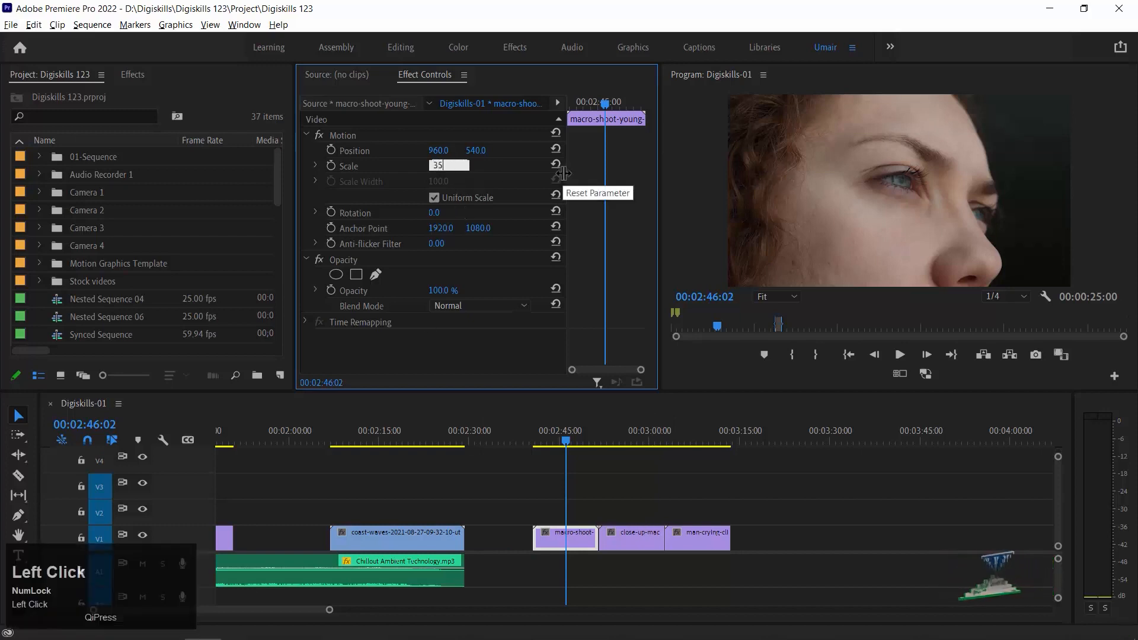
key(Return)
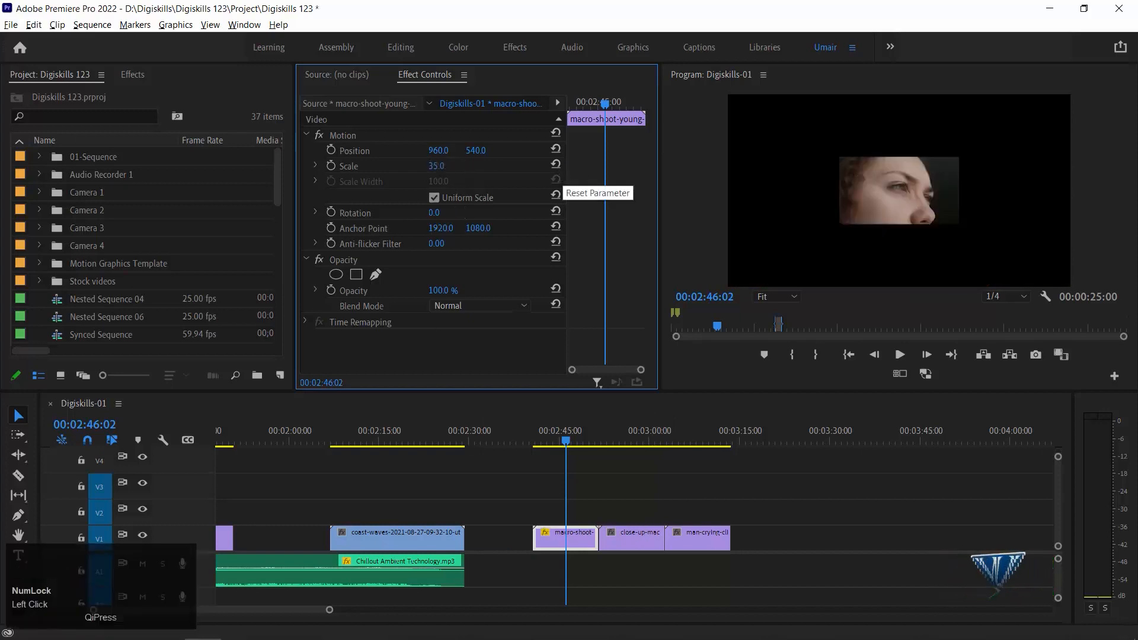
click(341, 136)
drag(444, 152, 76, 151)
- Copy the macro-shoot clip's motion attributes onto the close-up-macro clip
drag(552, 435, 573, 543)
click(628, 436)
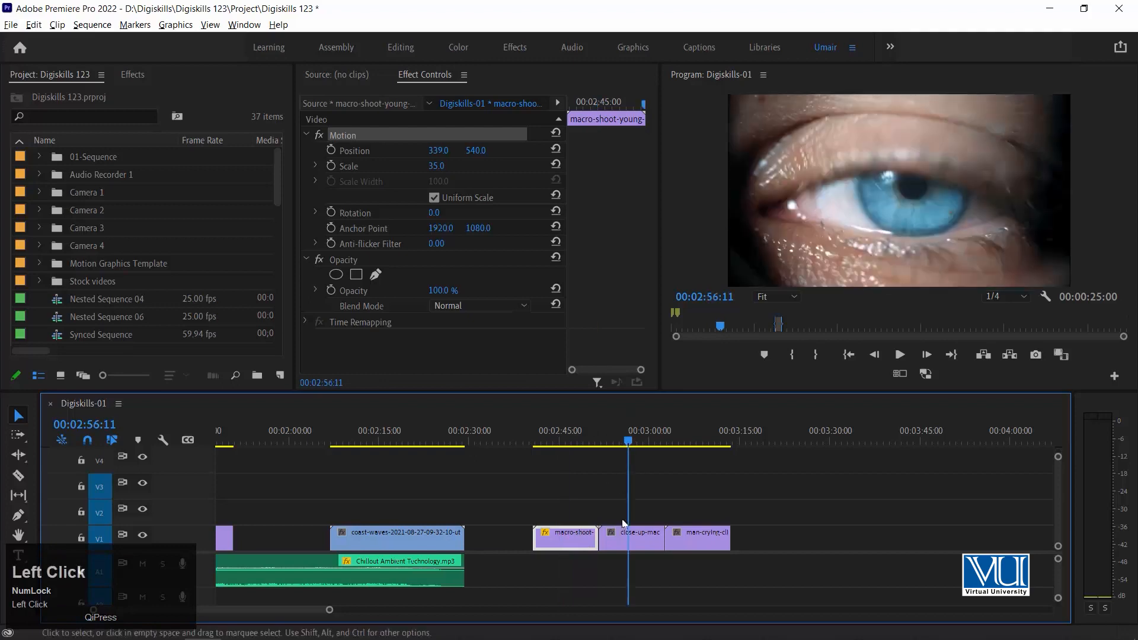
click(625, 531)
key(ctrl+alt+v)
key(Return)
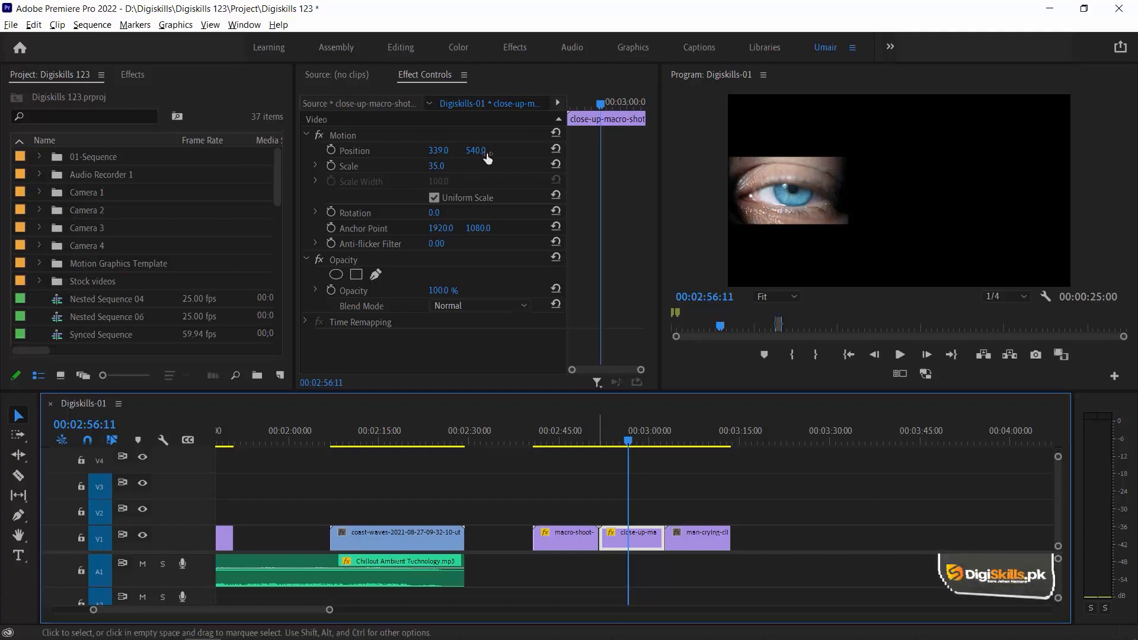
- Stack the close-up-macro clip on V2 directly above the macro-shoot clip and set its horizontal position to 1017
drag(438, 150, 828, 151)
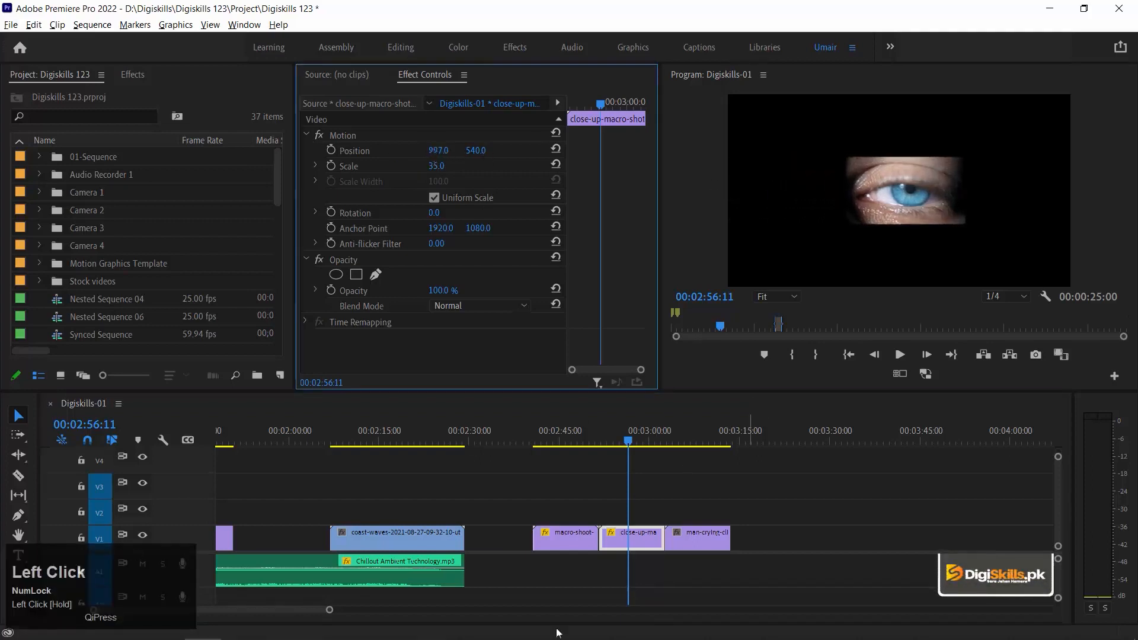
drag(566, 537, 566, 514)
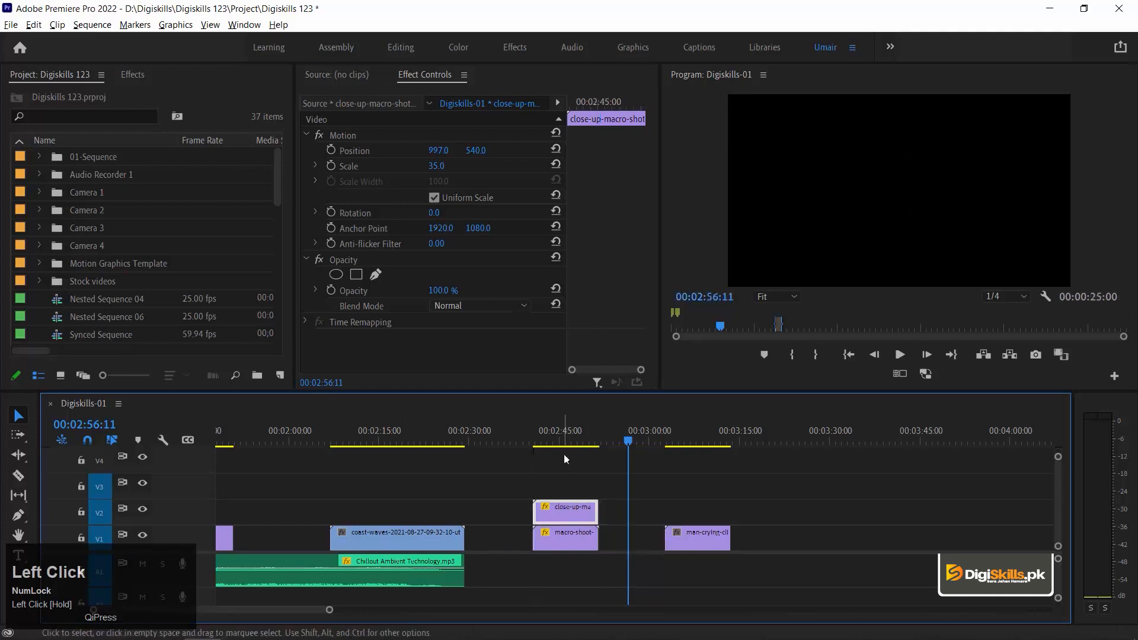
click(560, 437)
drag(444, 152, 460, 152)
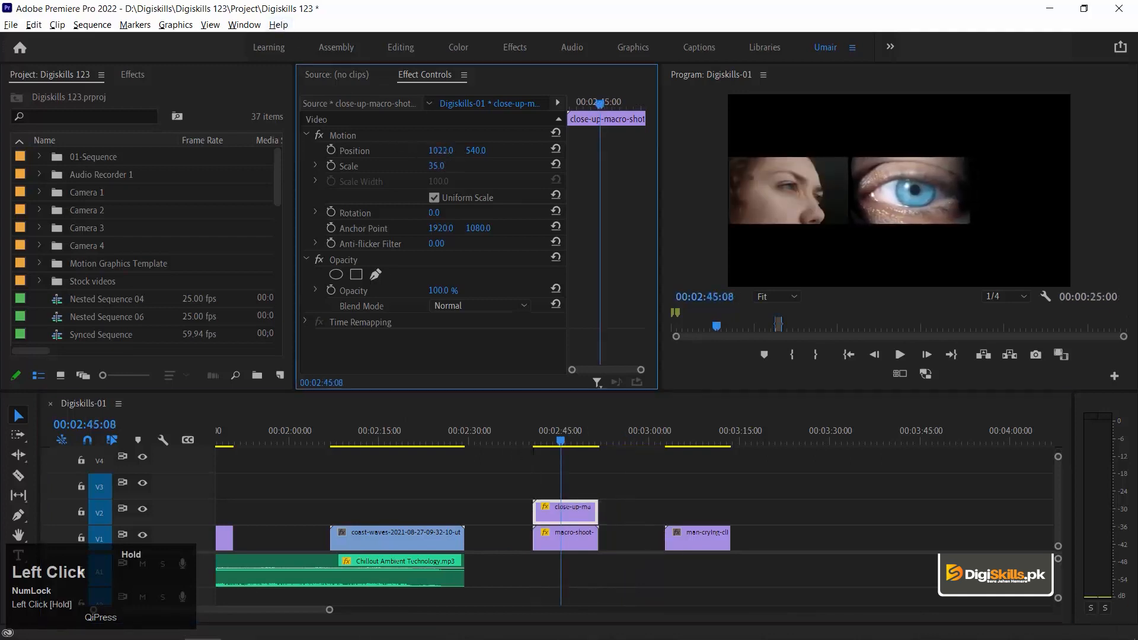
- Stack the man-crying clip on V3 above the other two clips and paste the copied motion attributes onto it
drag(683, 536, 563, 469)
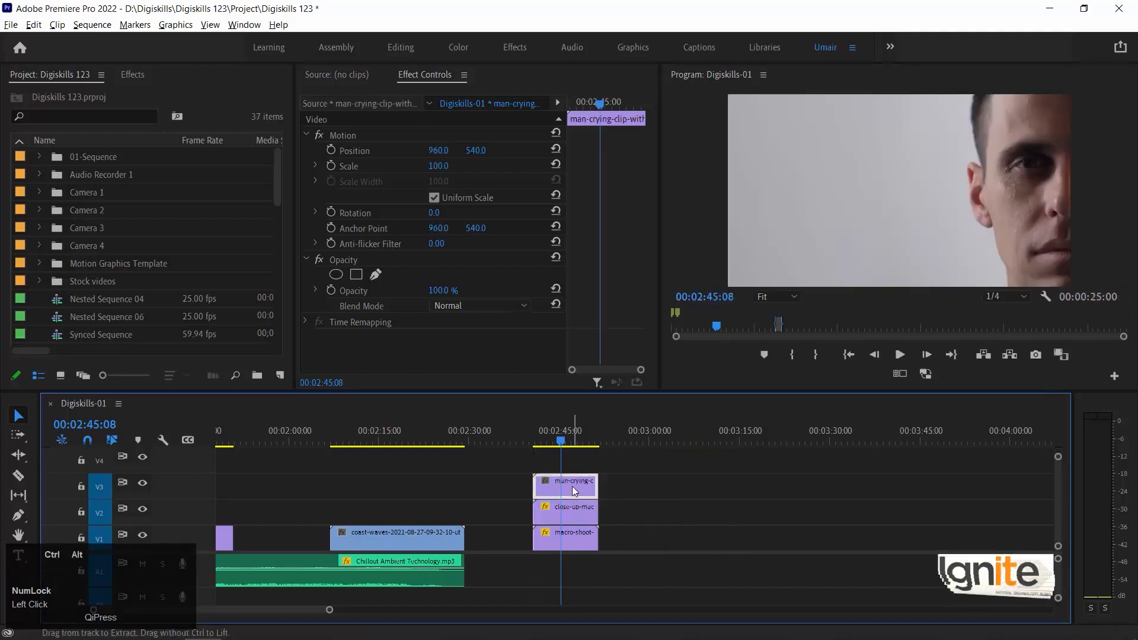
key(ctrl+alt+v)
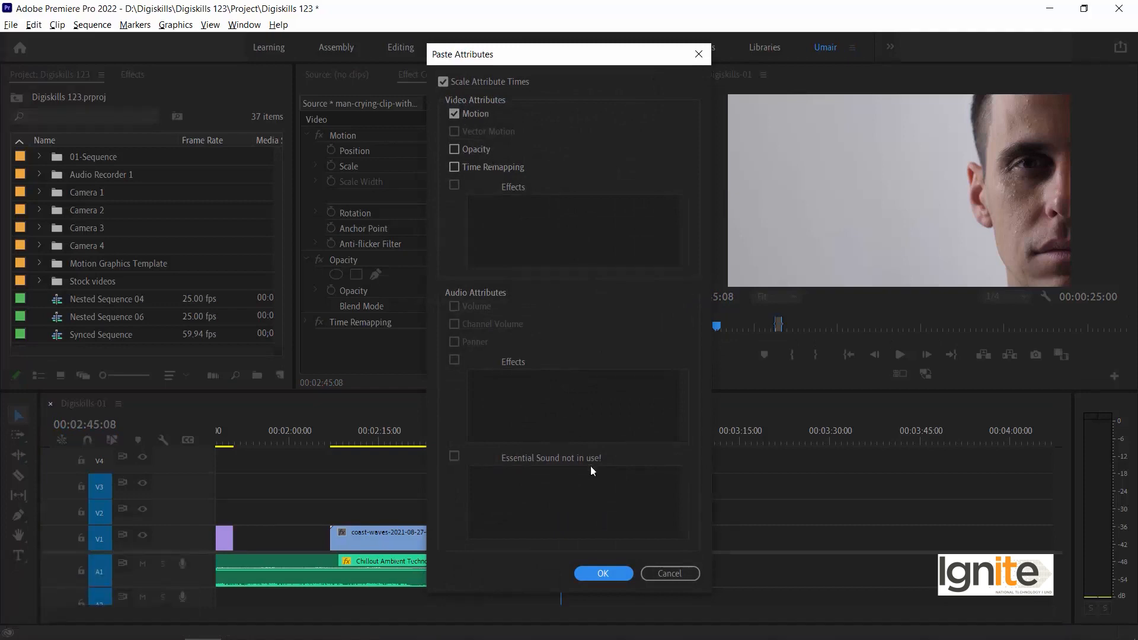
click(603, 572)
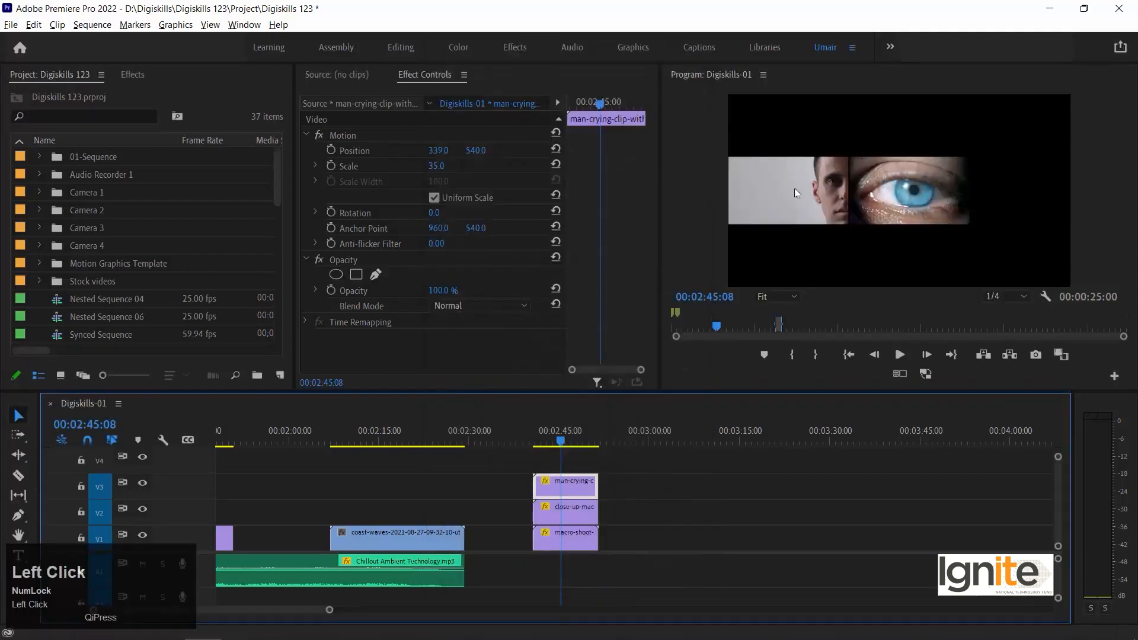
- Apply the Horizontal Flip effect to the man-crying clip and shift its horizontal position to 1730
drag(431, 152, 869, 152)
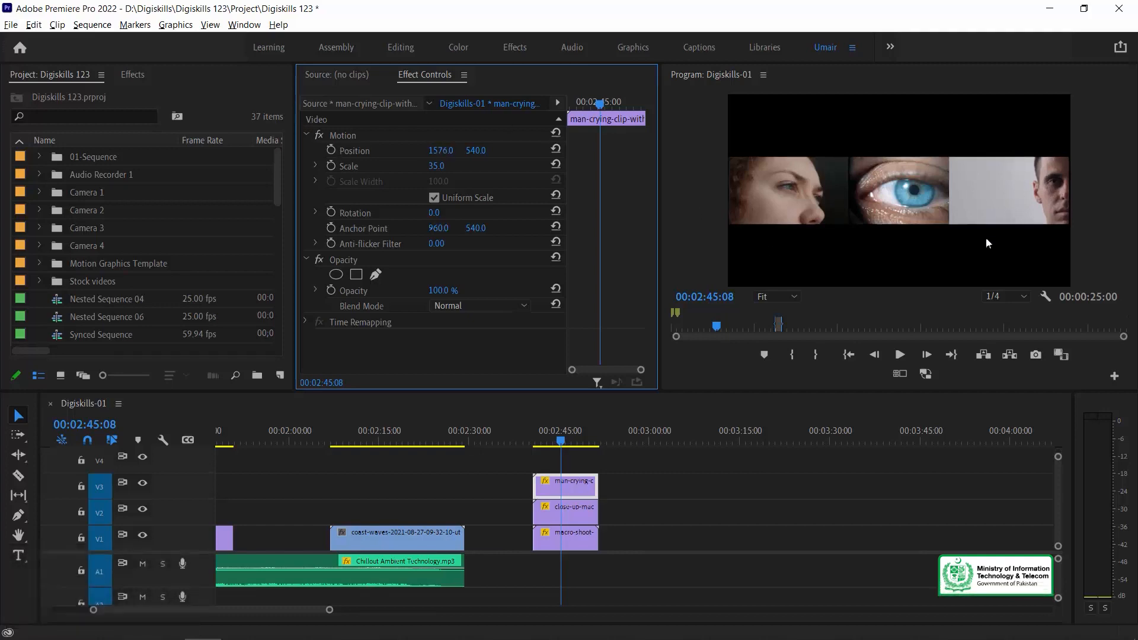
click(134, 73)
click(49, 94)
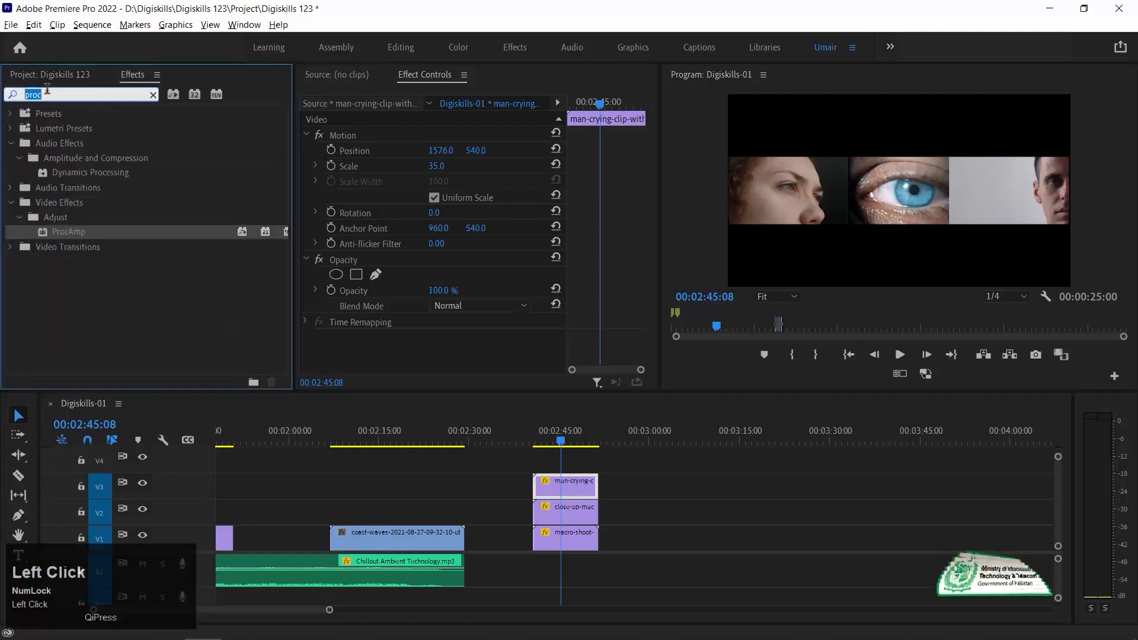
text(flip)
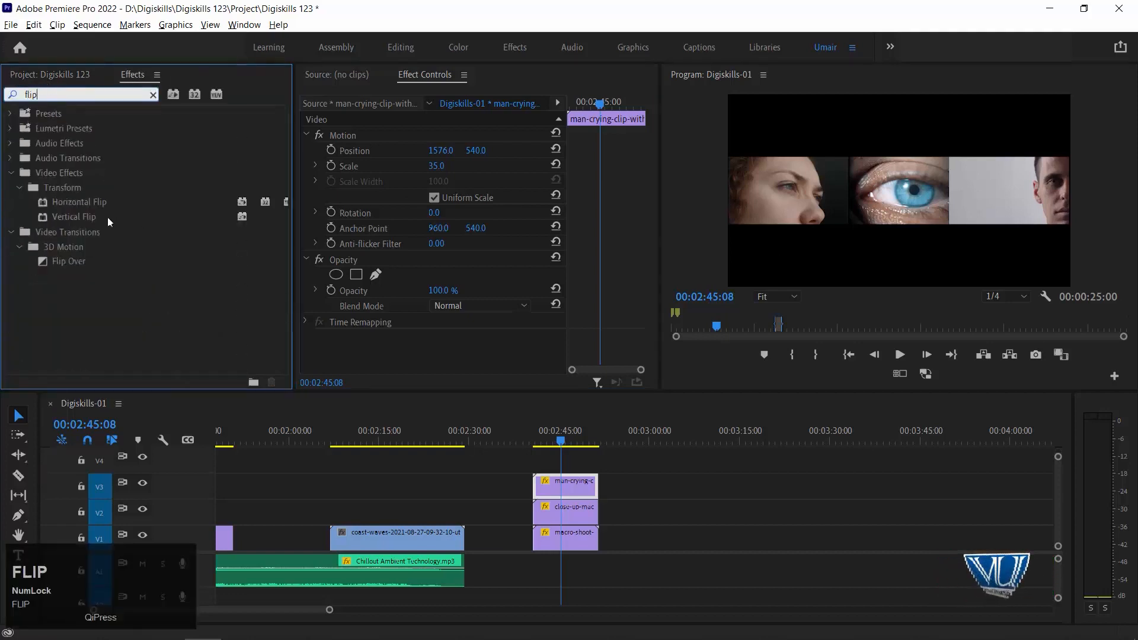
double_click(77, 200)
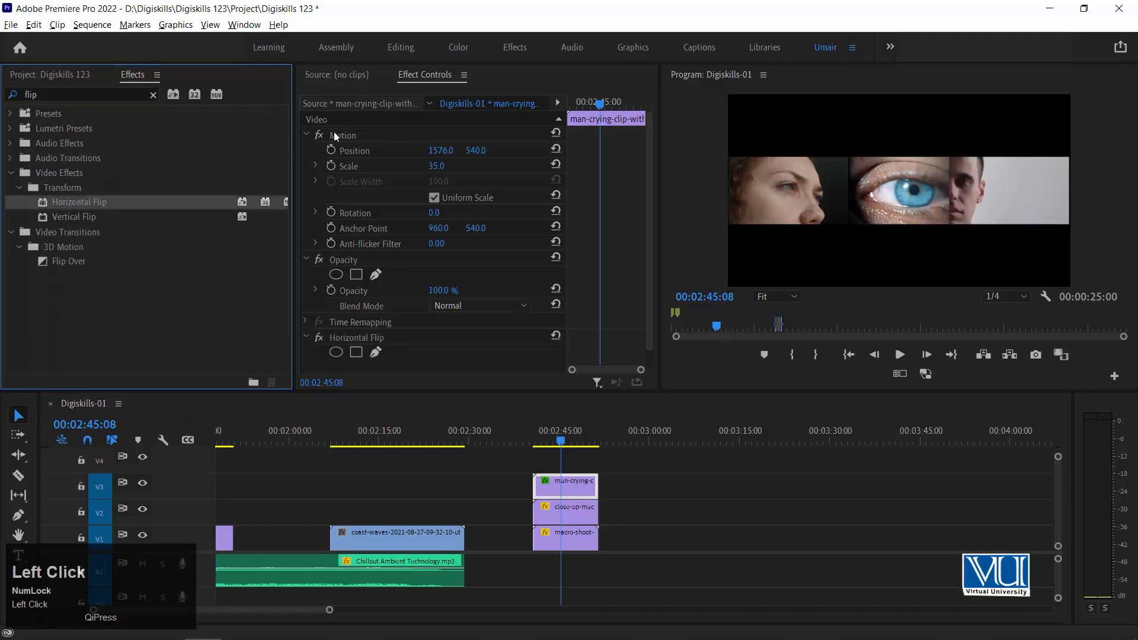
drag(439, 151, 534, 151)
mouse_move(442, 150)
mouse_down()
mouse_move(431, 149)
mouse_move(445, 151)
mouse_up()
click(560, 443)
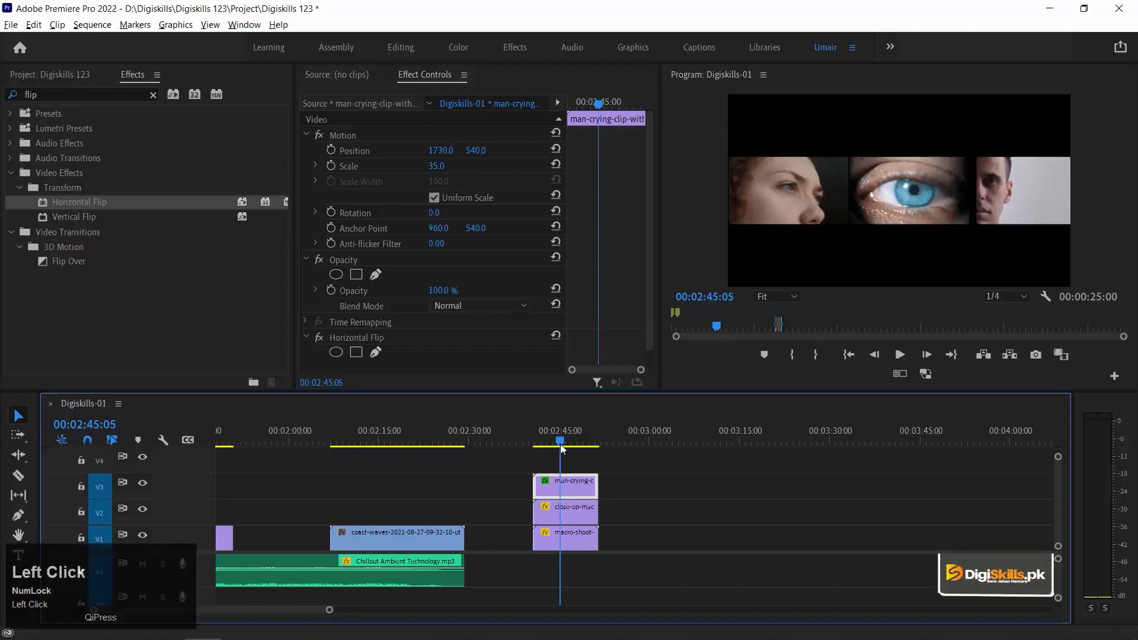
- Nest the three stacked clips on V1 to V3 into a single sequence, keeping the default name
drag(622, 464, 557, 553)
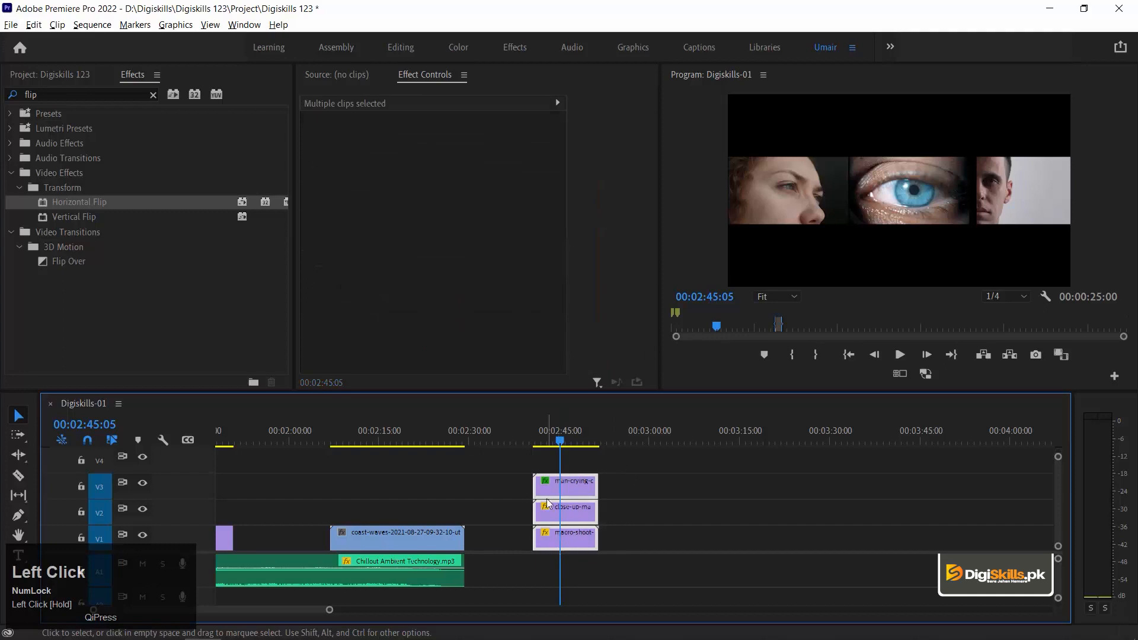
click(662, 500)
click(568, 511)
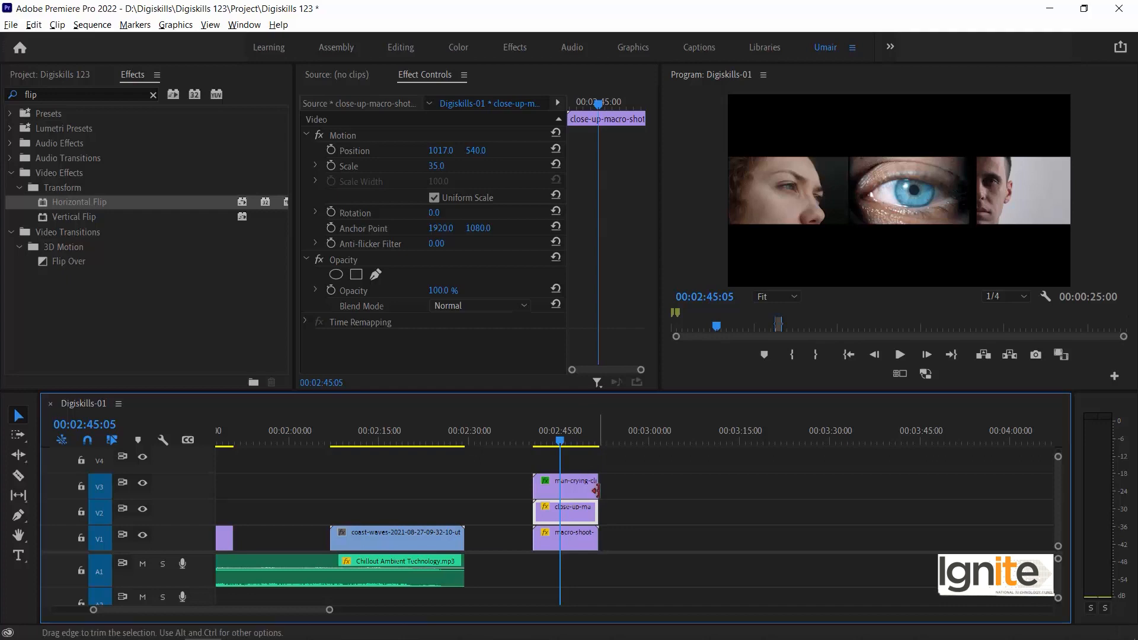
drag(626, 467, 587, 543)
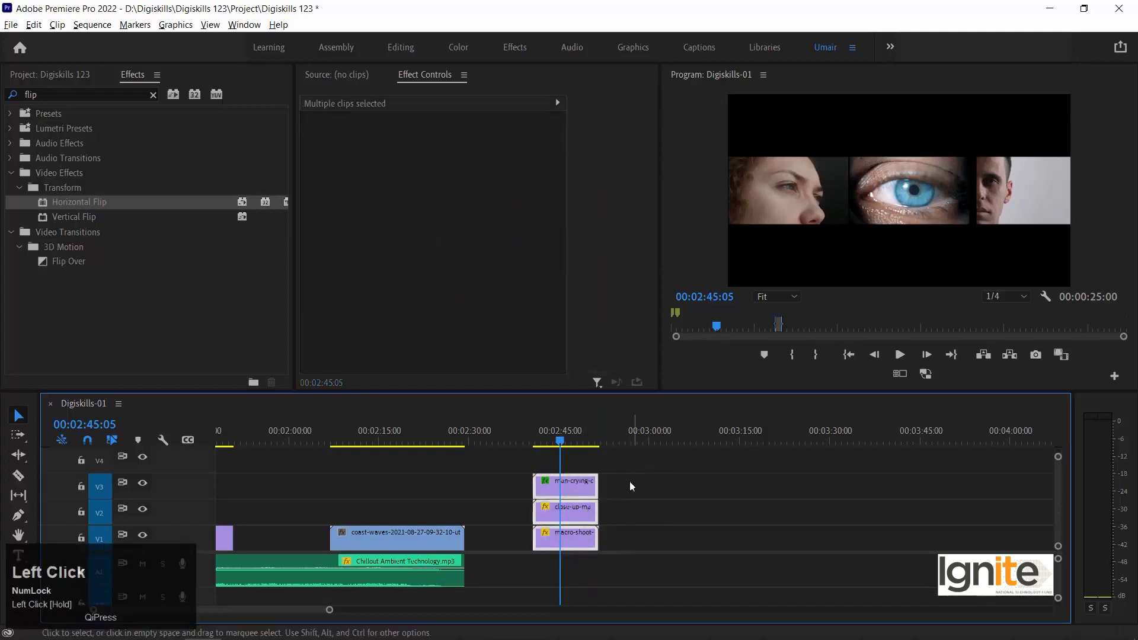
right_click(577, 511)
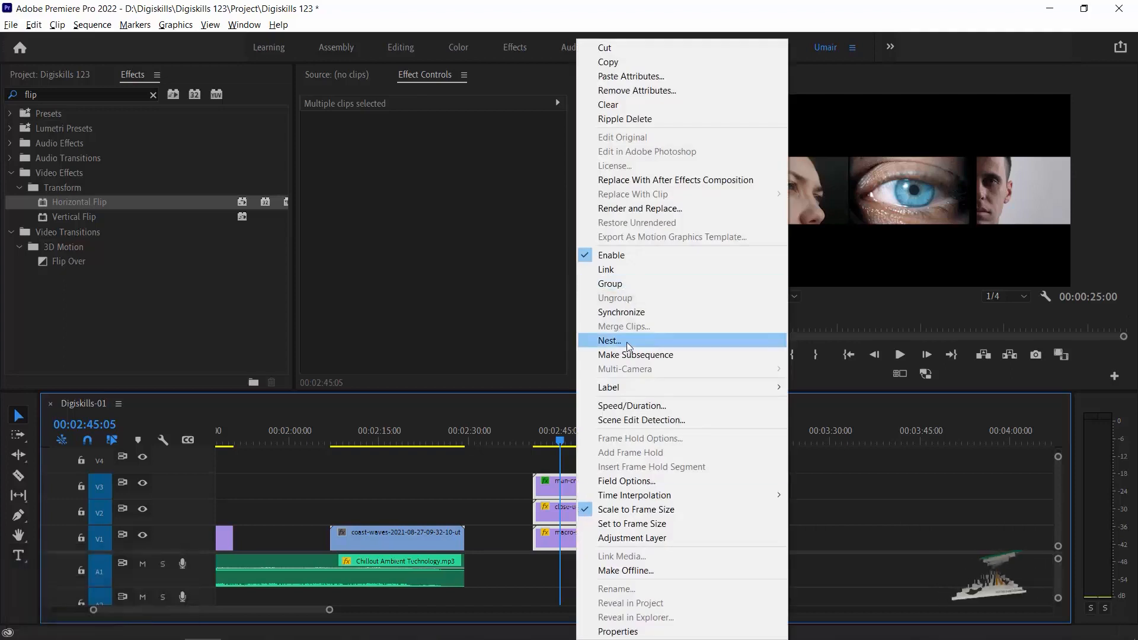
click(609, 341)
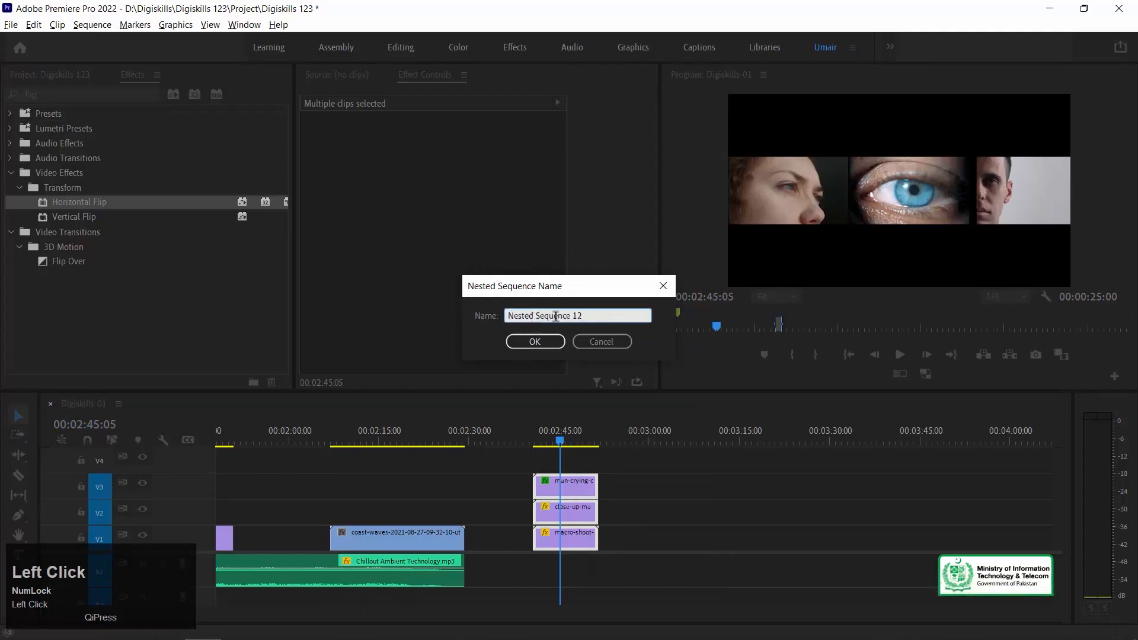
click(389, 316)
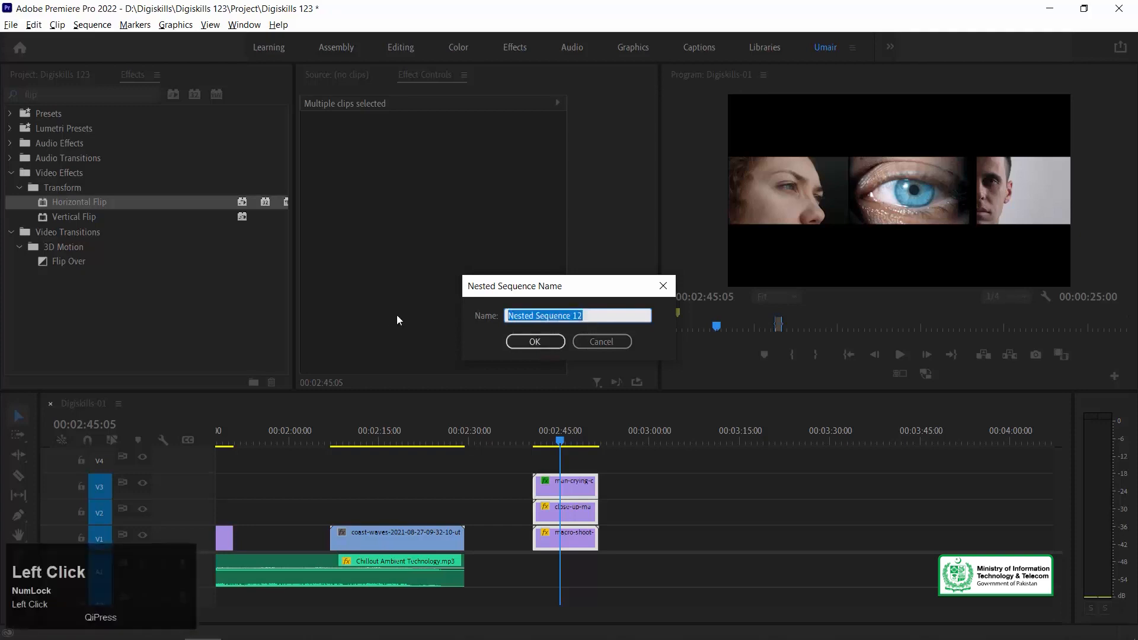
click(535, 342)
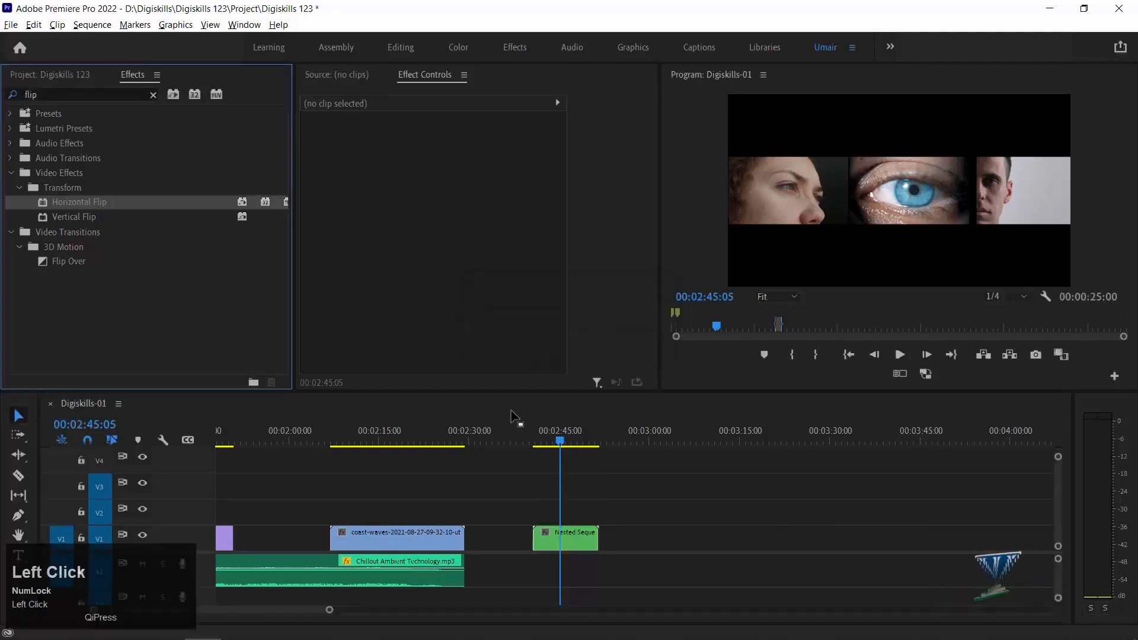
- Open the nested sequence to examine its three stacked clips, and return to the Digiskills-01 sequence
click(569, 535)
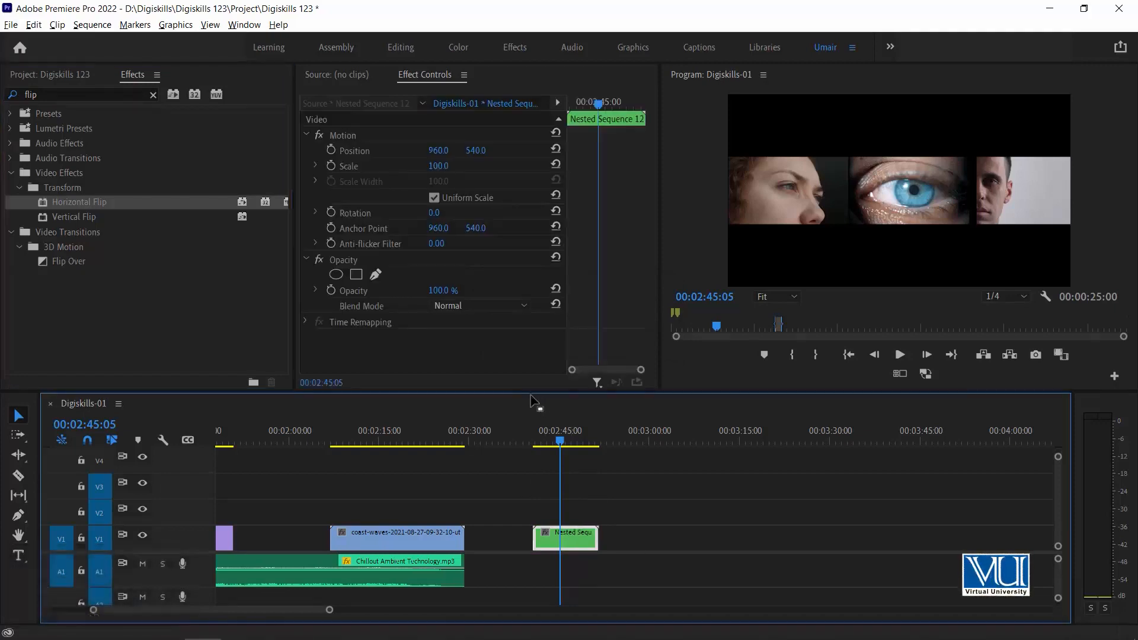
drag(564, 444, 539, 445)
double_click(575, 540)
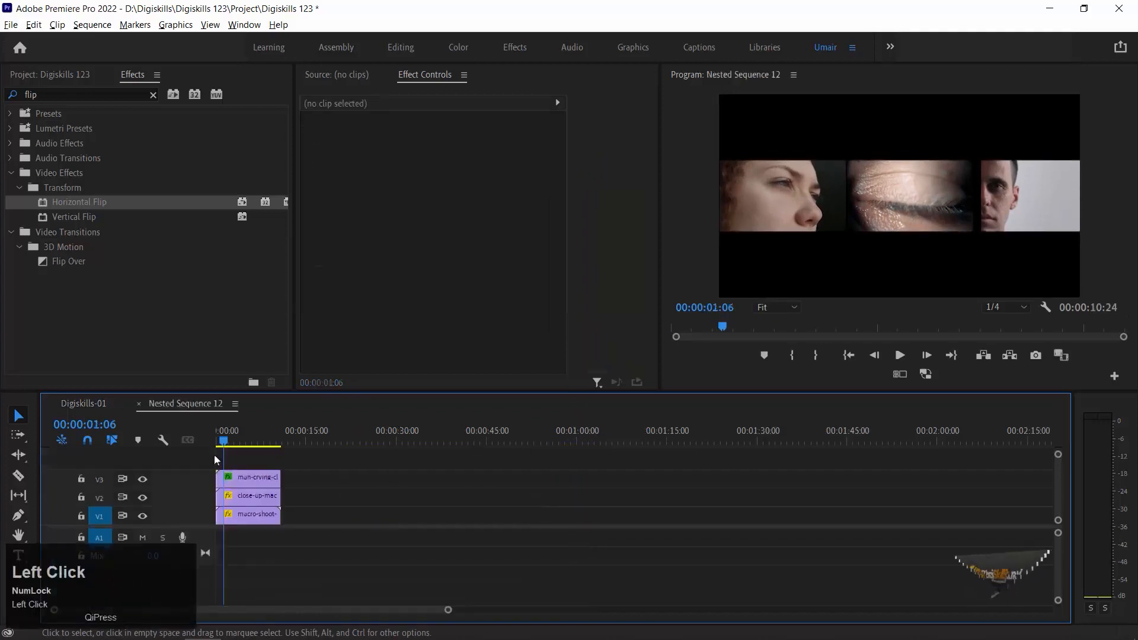
drag(237, 441, 254, 438)
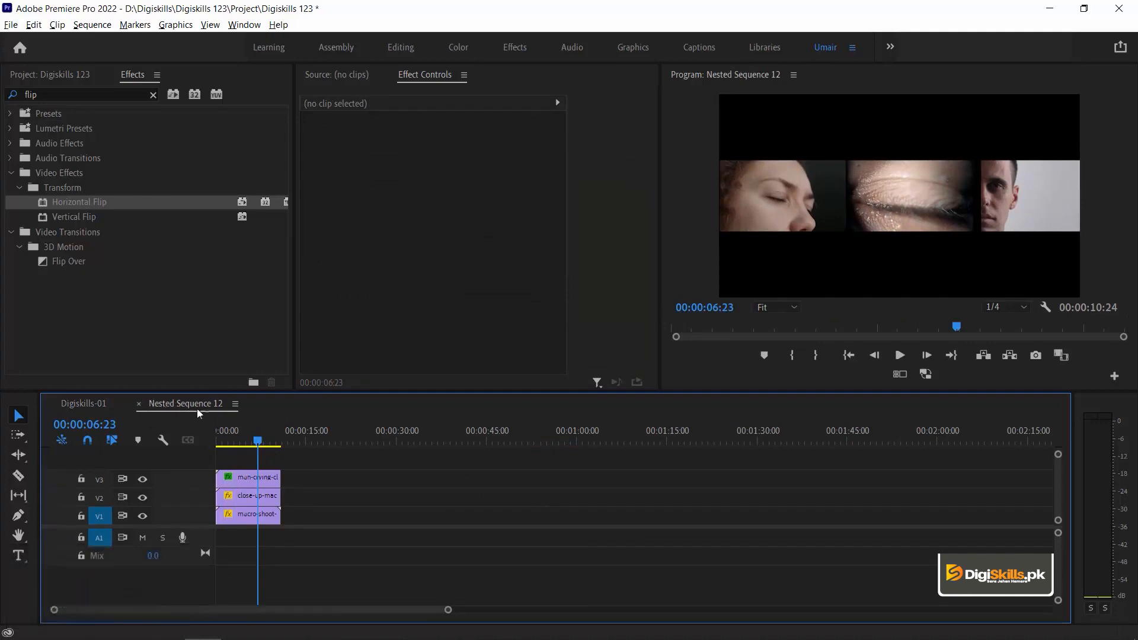
click(140, 403)
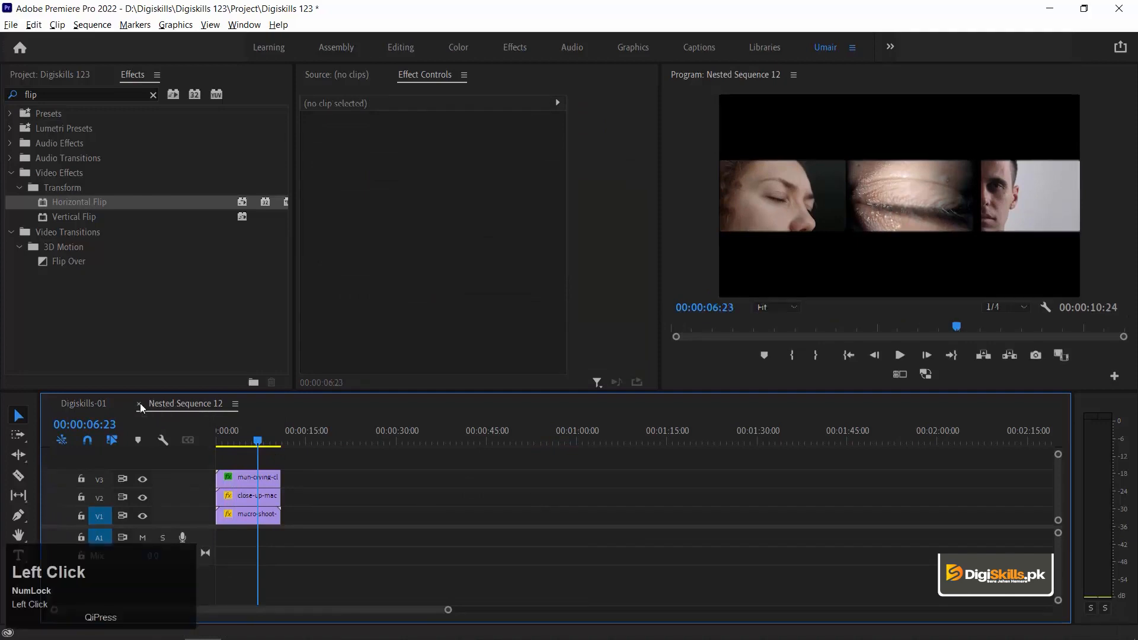
click(560, 440)
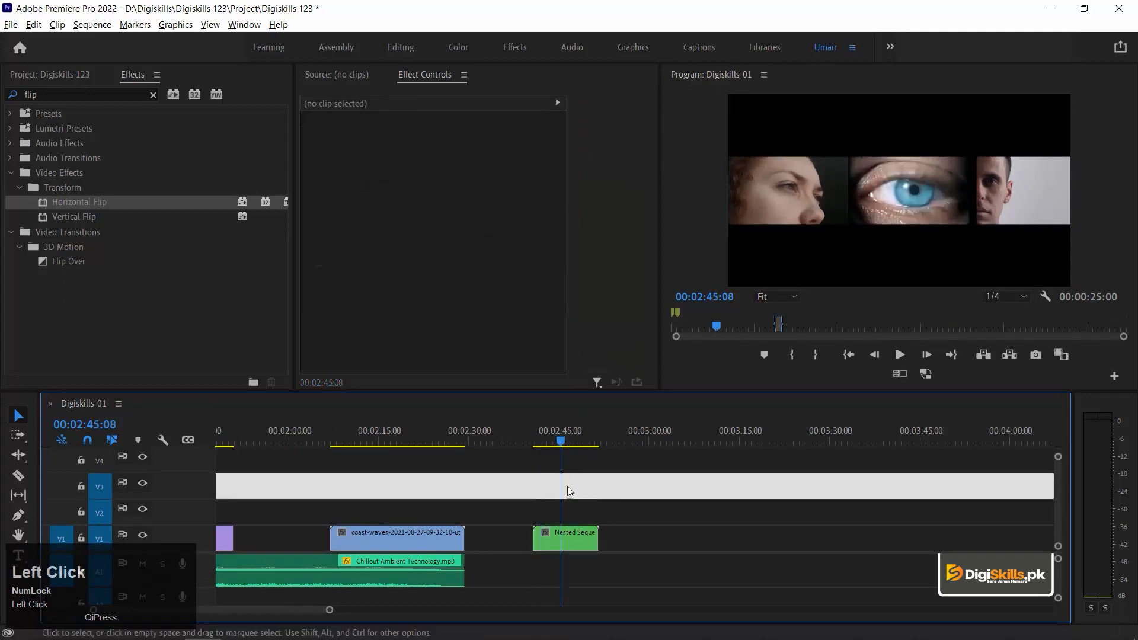
click(574, 539)
double_click(574, 541)
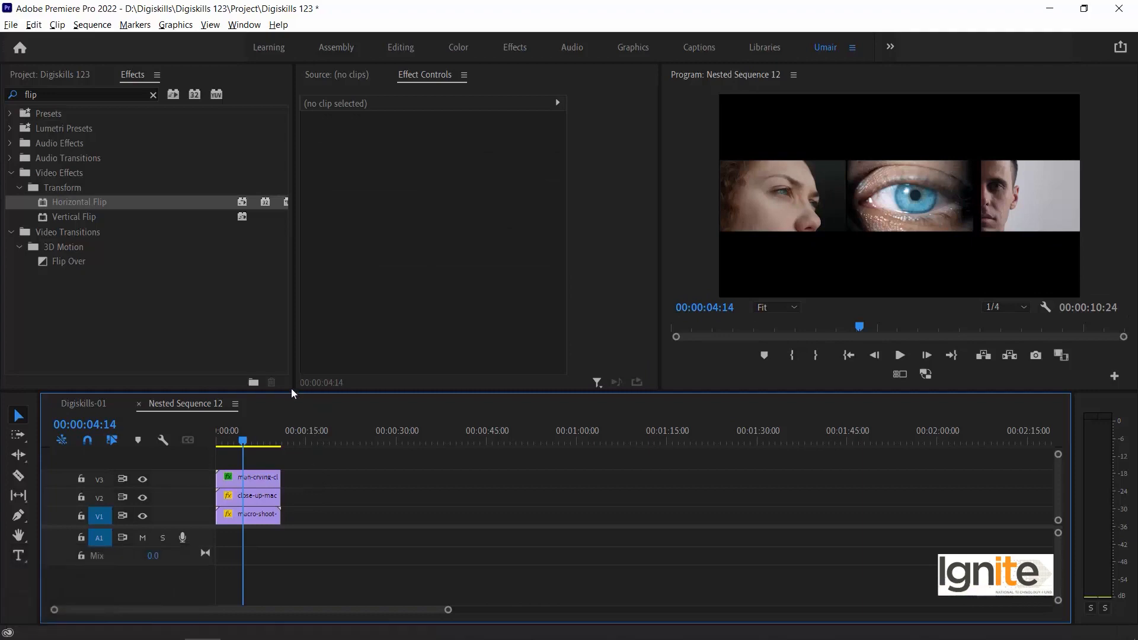
click(137, 405)
- Stack the portrait-sad-man clip on V2 and the woman-with-teddy clip on V3 above the nested sequence
key(minus)
key(minus)
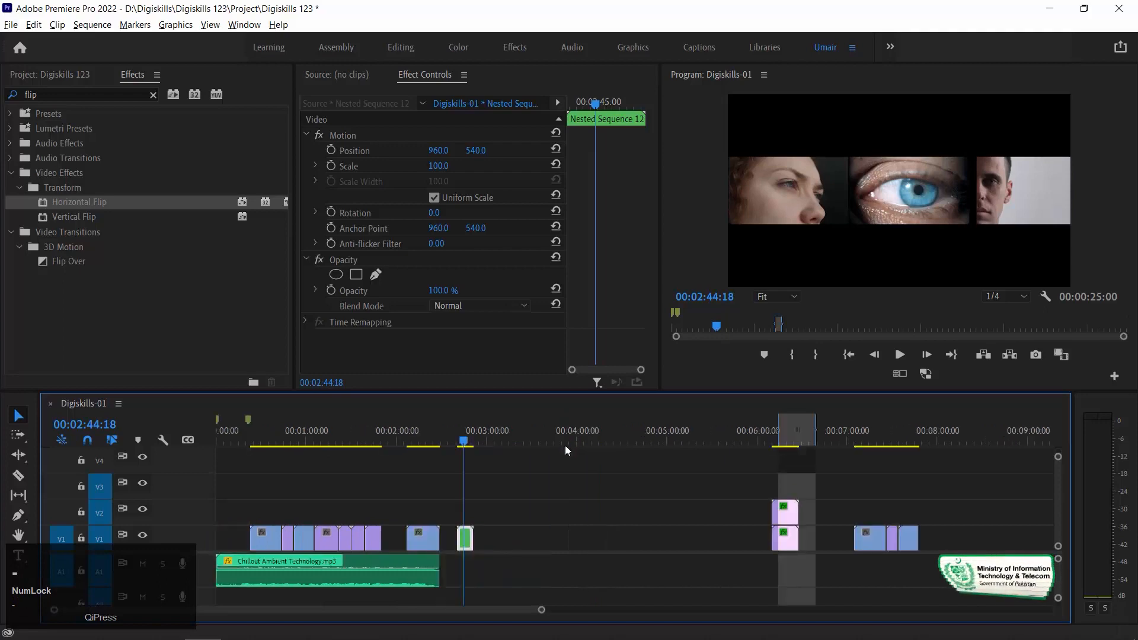
click(301, 432)
key(equal)
key(equal)
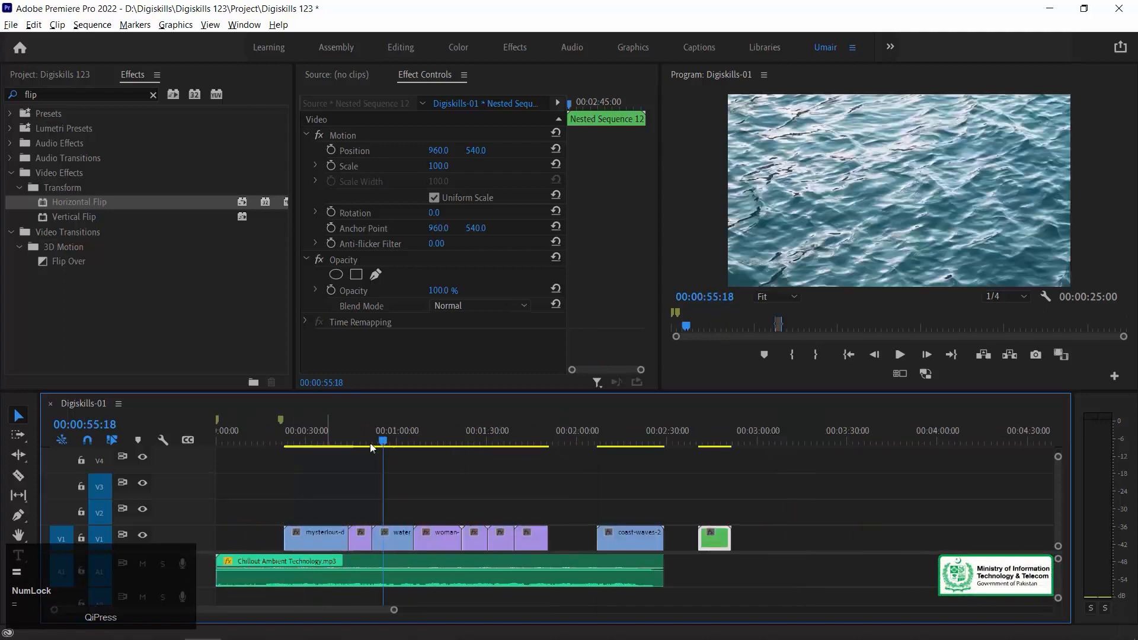
click(471, 449)
click(428, 432)
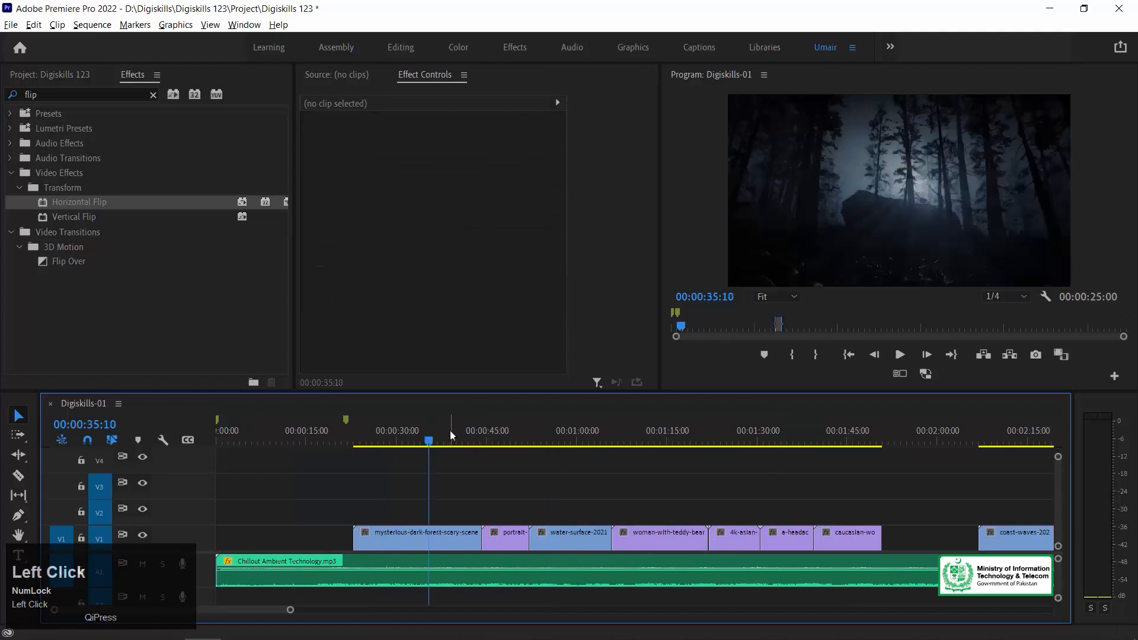
click(511, 443)
key(minus)
drag(361, 539, 710, 512)
click(424, 431)
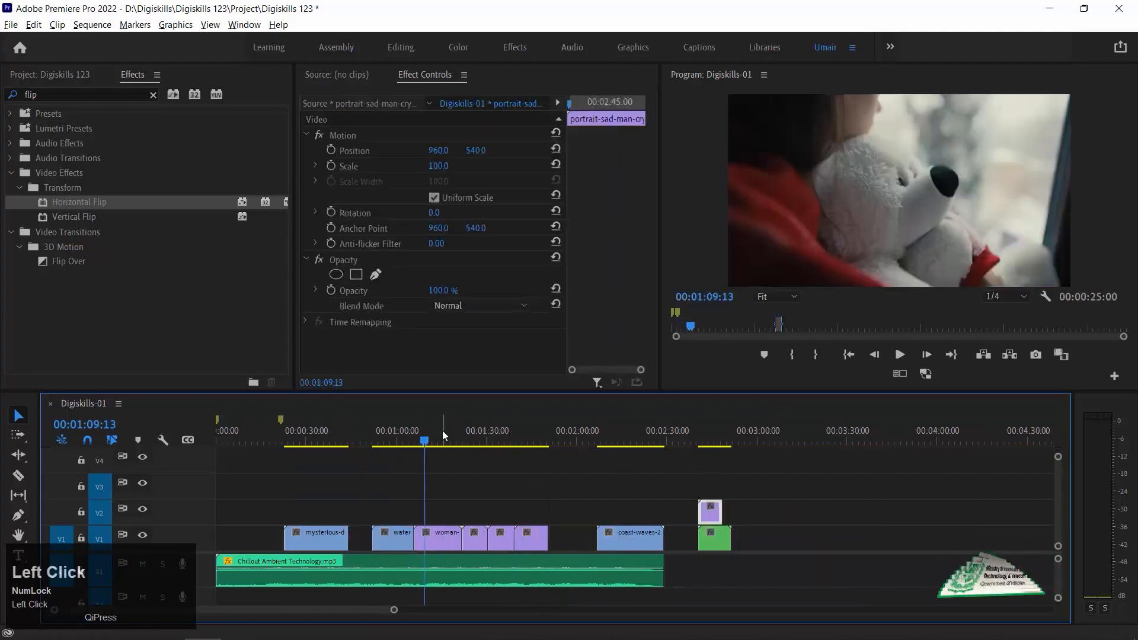
drag(439, 532, 711, 485)
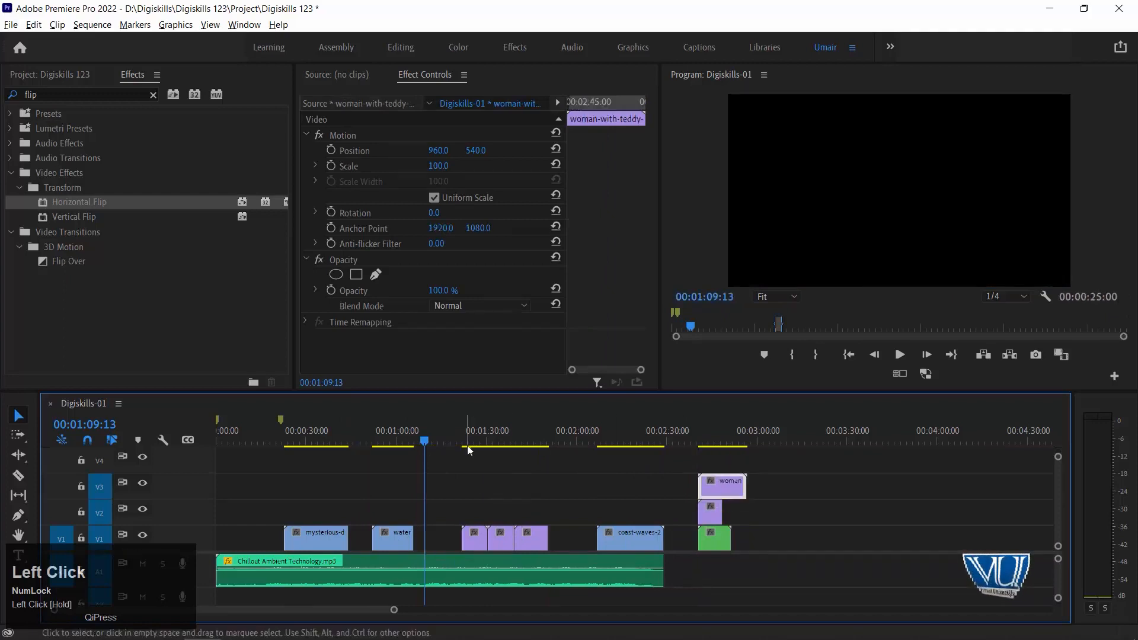
- Stack the a-headache-woman clip on V4 above the woman-with-teddy clip, aligned with the start of the nested sequence
click(465, 439)
key(Down)
key(Down)
key(Down)
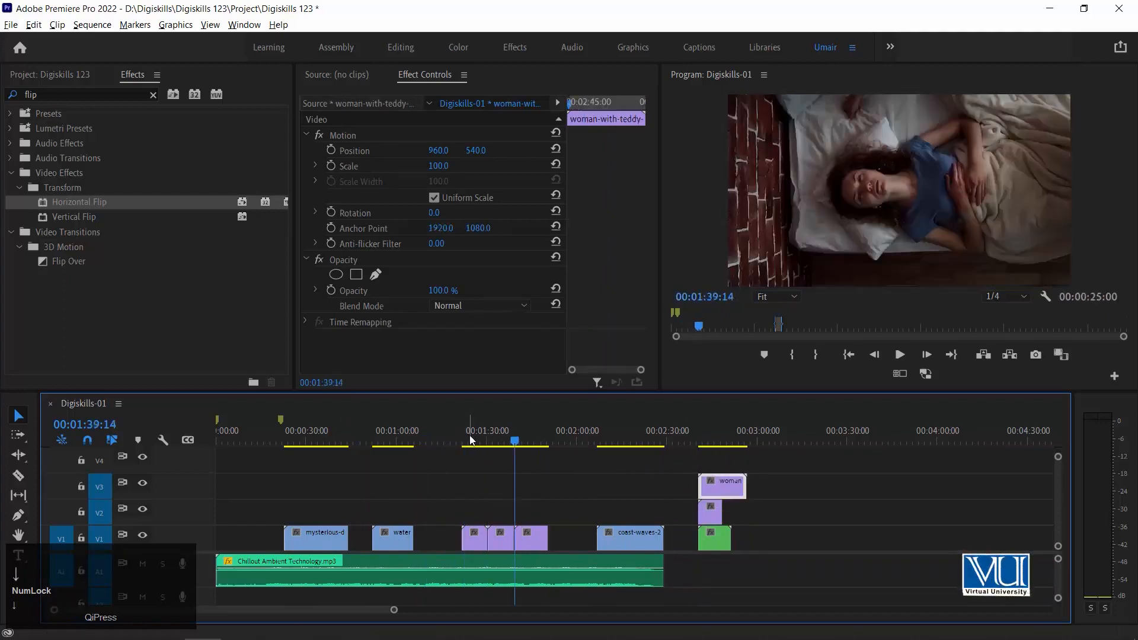
key(Up)
key(Up)
drag(503, 541, 717, 468)
click(708, 436)
key(=)
key(=)
key(=)
key(=)
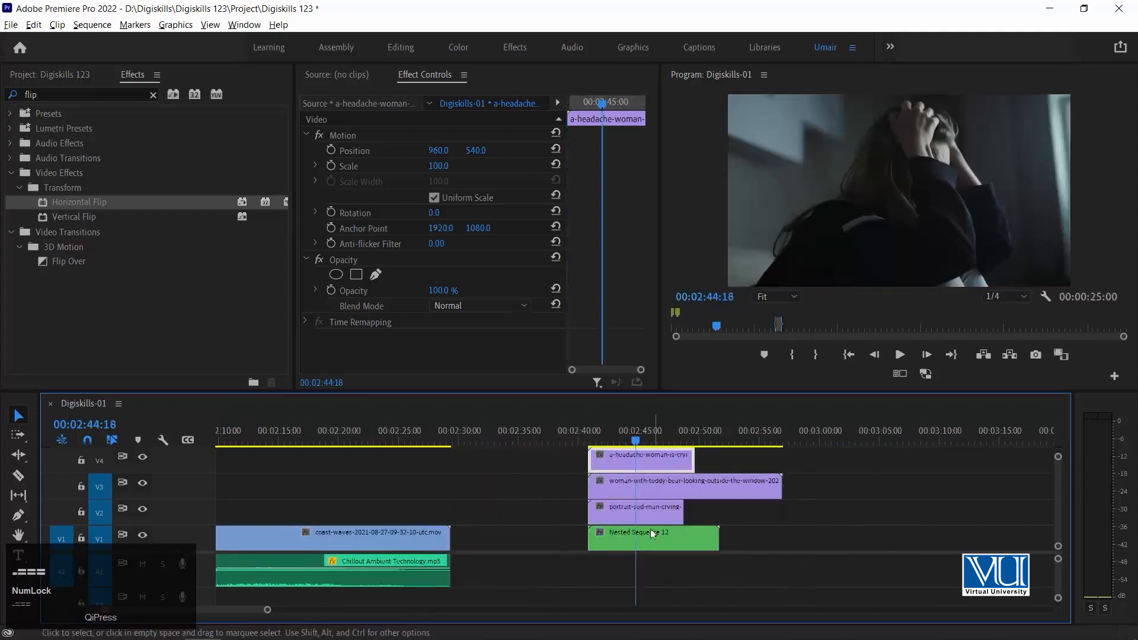
click(627, 532)
click(642, 506)
click(642, 490)
click(639, 455)
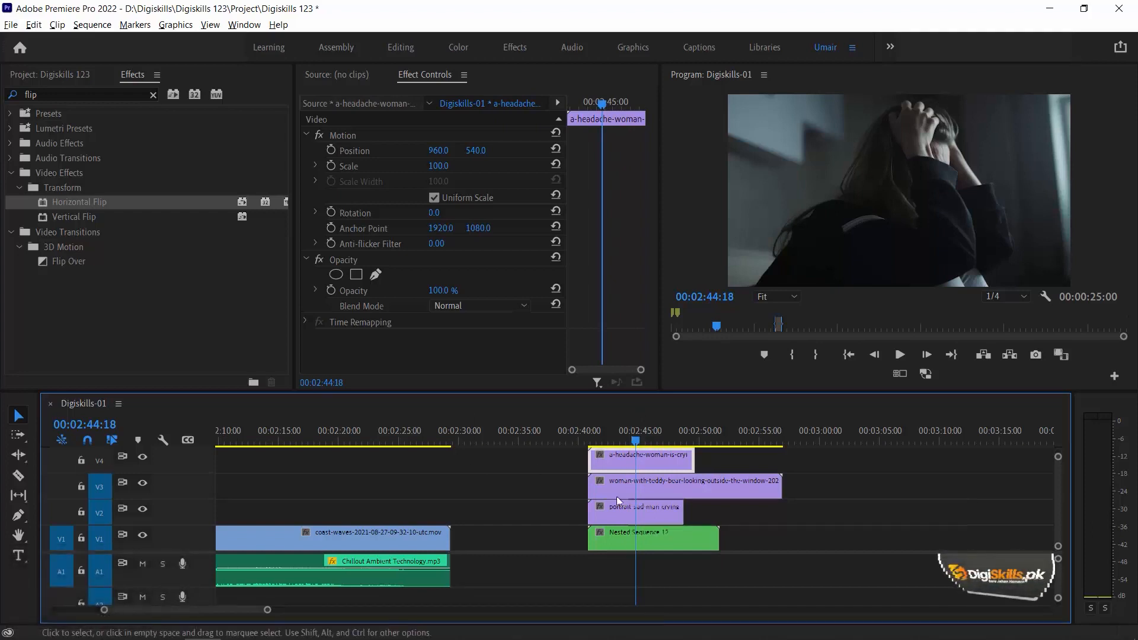
- Copy the macro-shoot clip in Nested Sequence 12 and paste its Motion attributes onto the portrait-sad-man clip on V2 in Digiskills-01
click(637, 529)
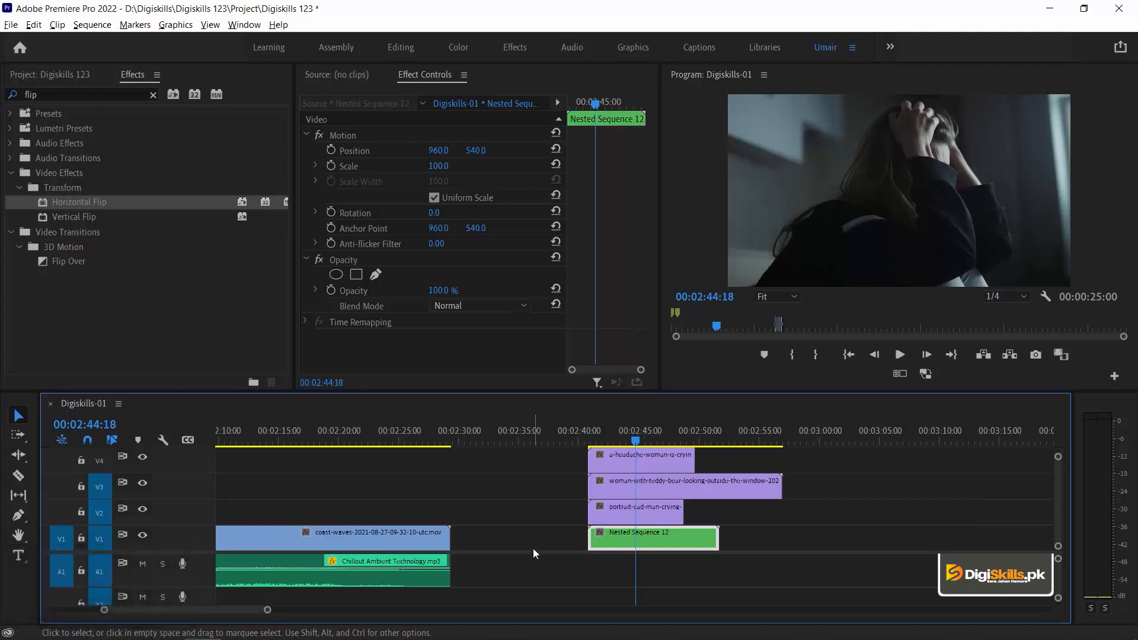
click(658, 503)
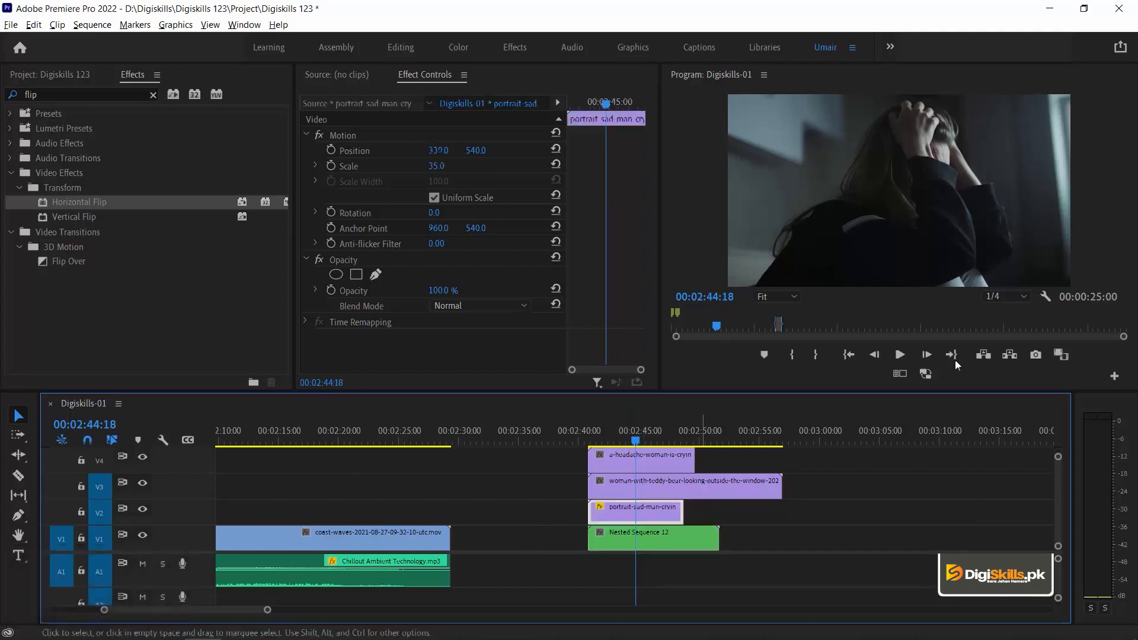
double_click(650, 540)
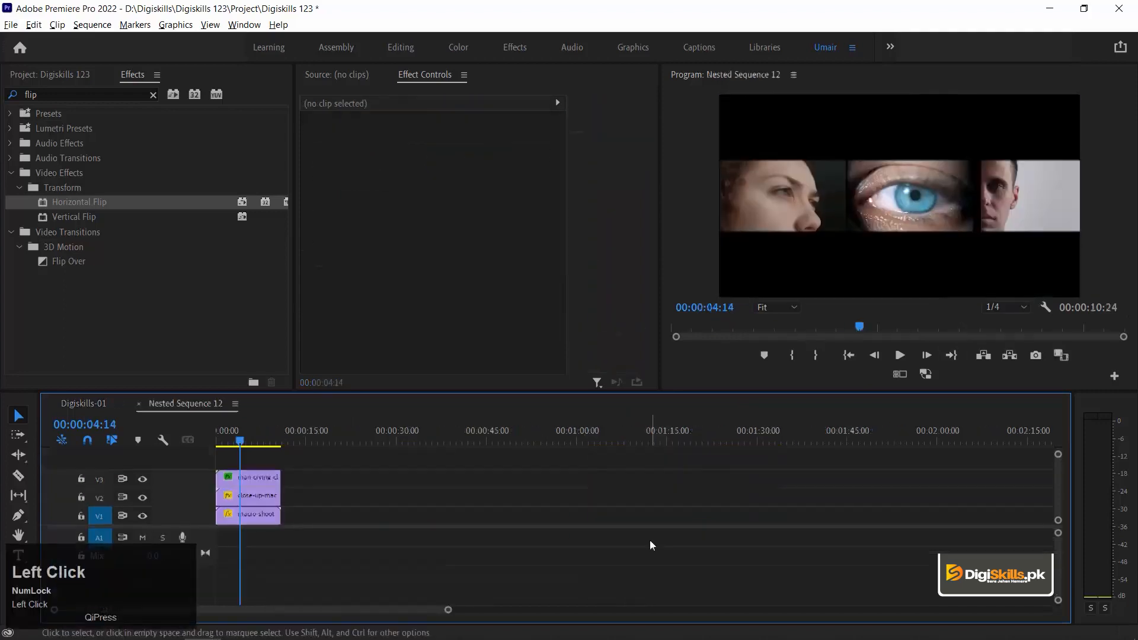
click(235, 517)
key(ctrl+c)
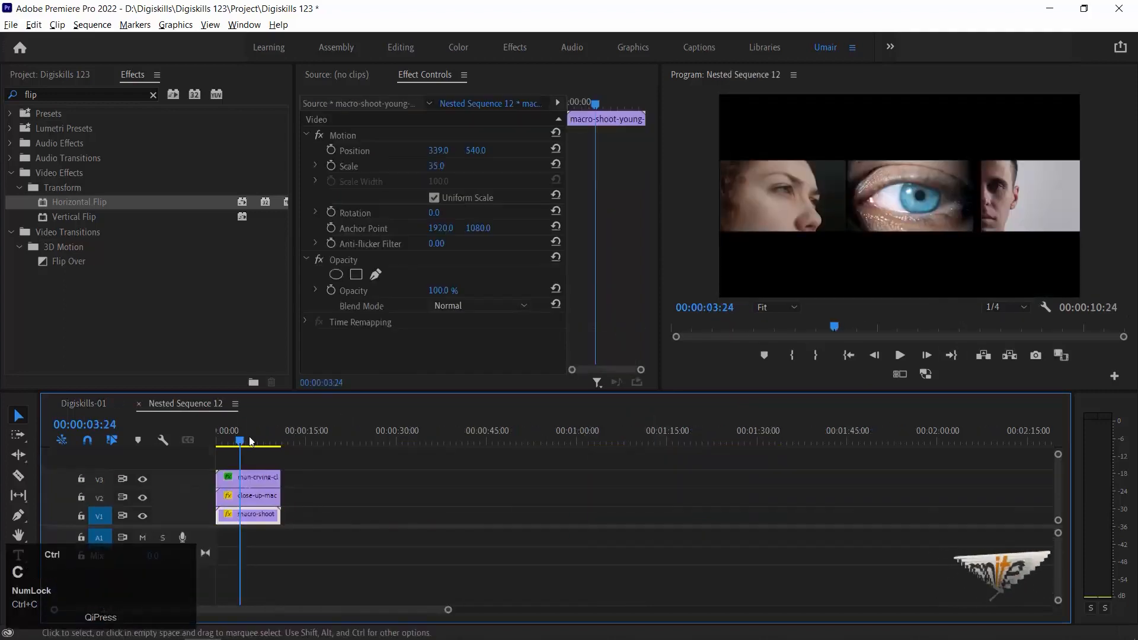
click(139, 404)
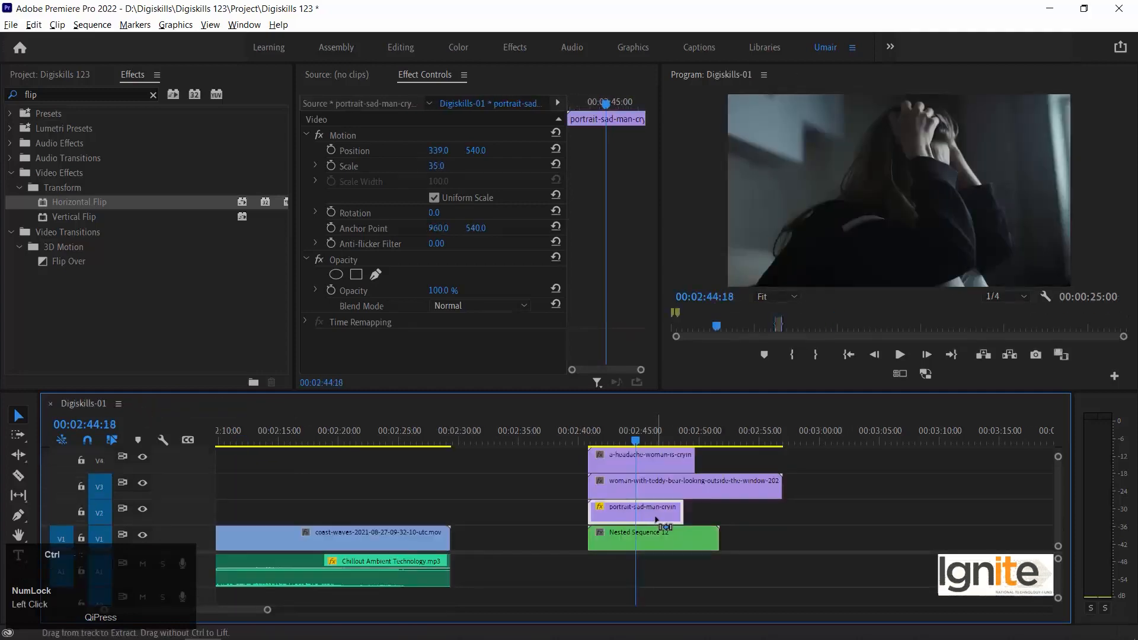
key(ctrl+alt+v)
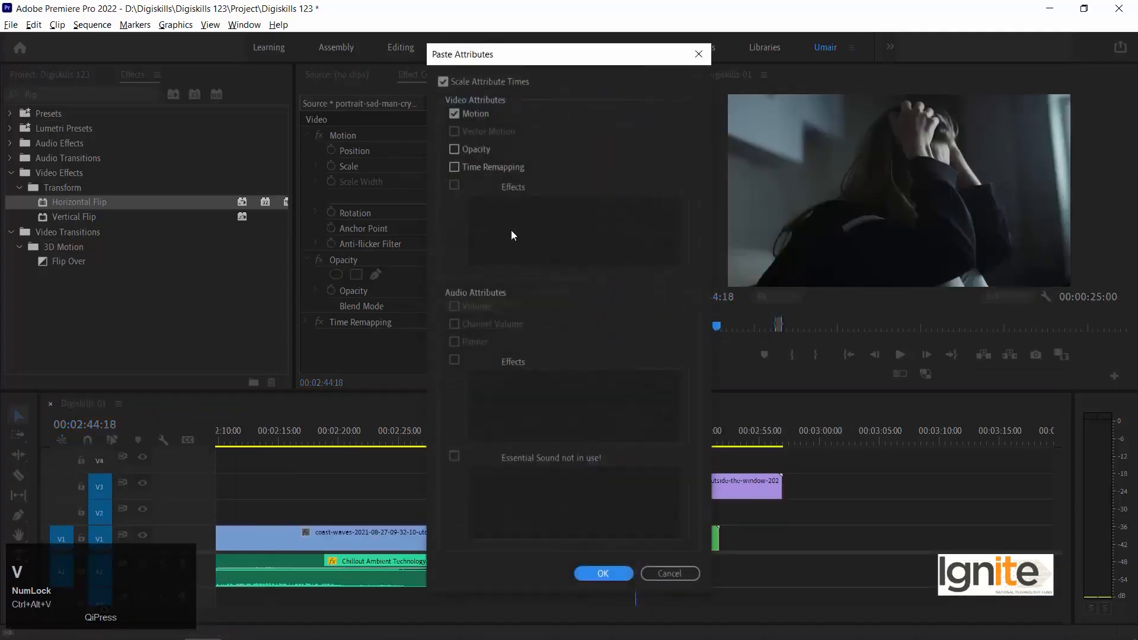
click(613, 576)
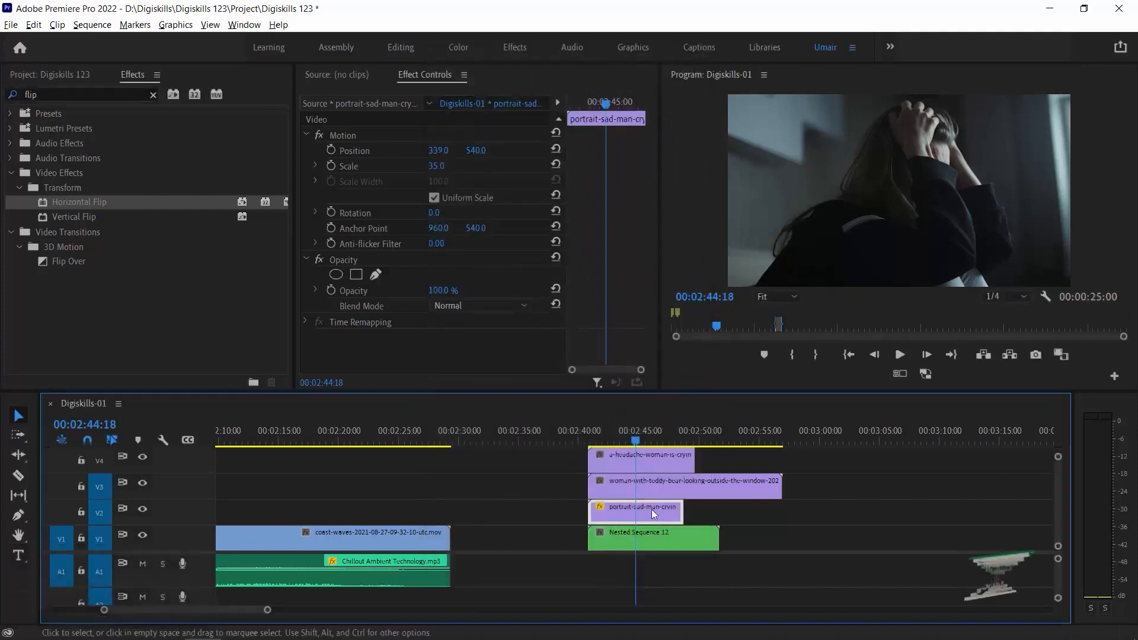
- Disable the clips on V3 and V4 and preview the portrait-sad-man clip over the nested sequence at 00:02:43:13
click(632, 458)
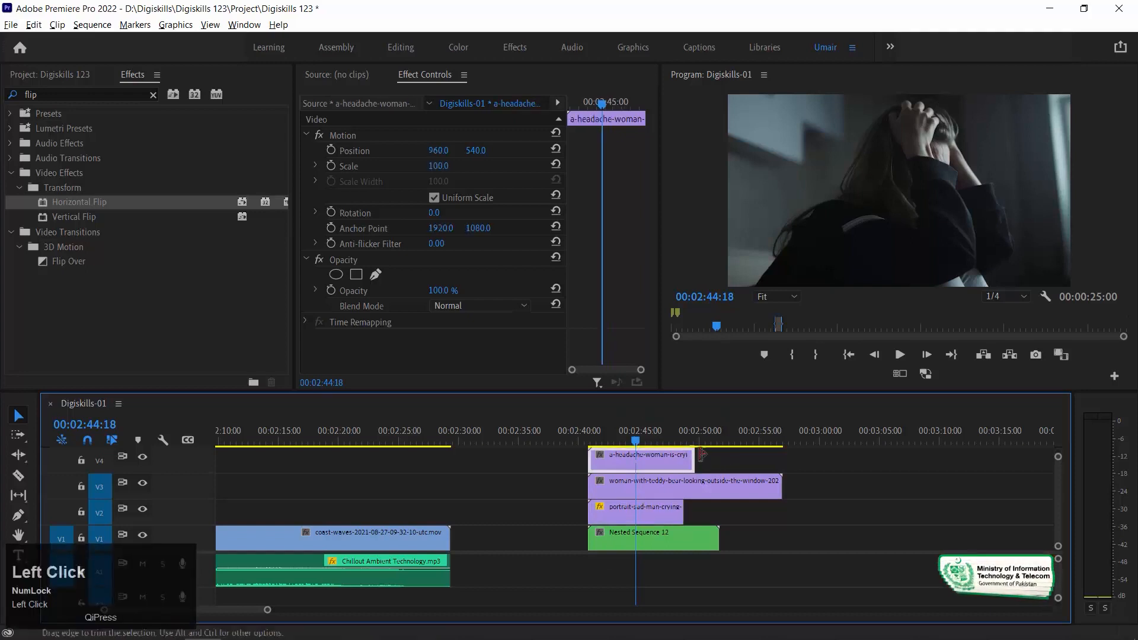
drag(740, 458, 649, 492)
right_click(649, 491)
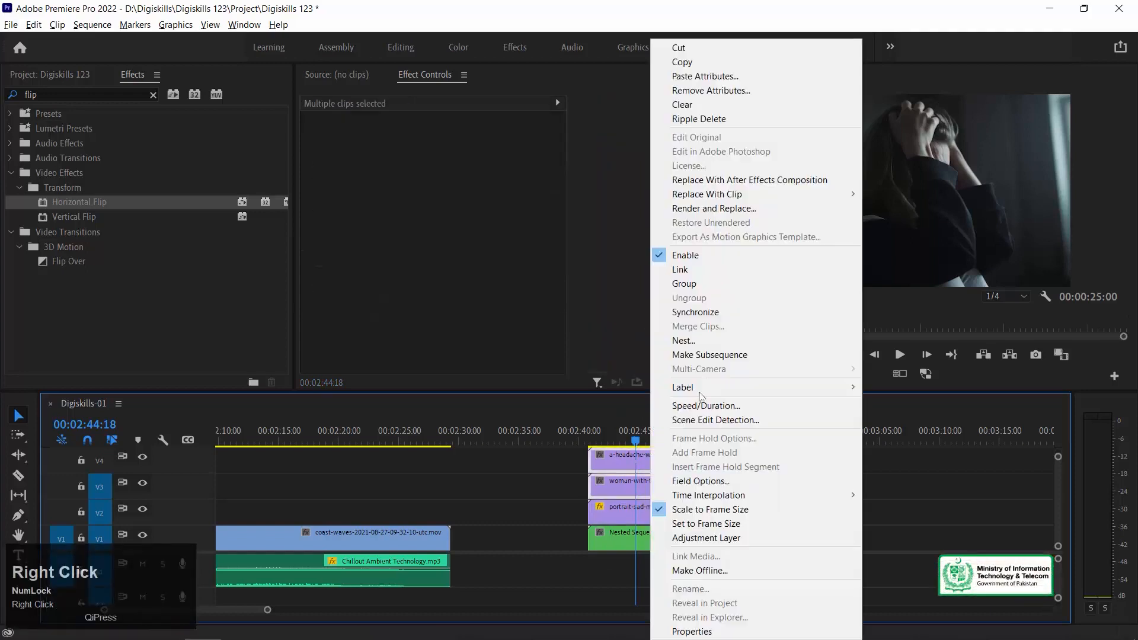
click(682, 256)
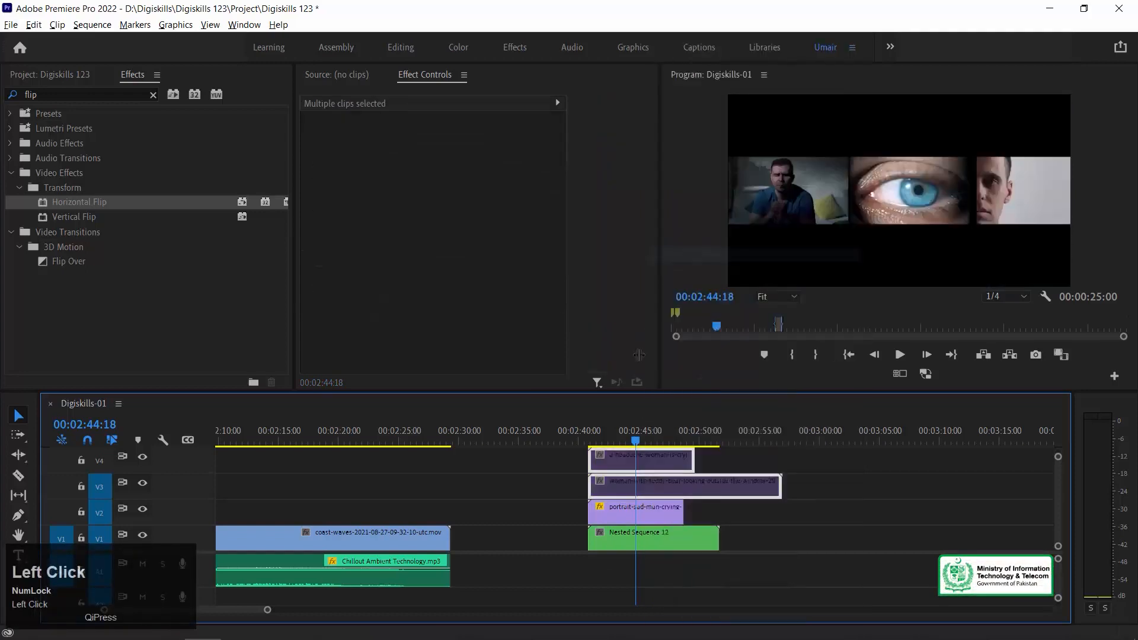
click(628, 506)
mouse_move(626, 428)
mouse_down()
mouse_move(610, 426)
mouse_move(623, 425)
mouse_up()
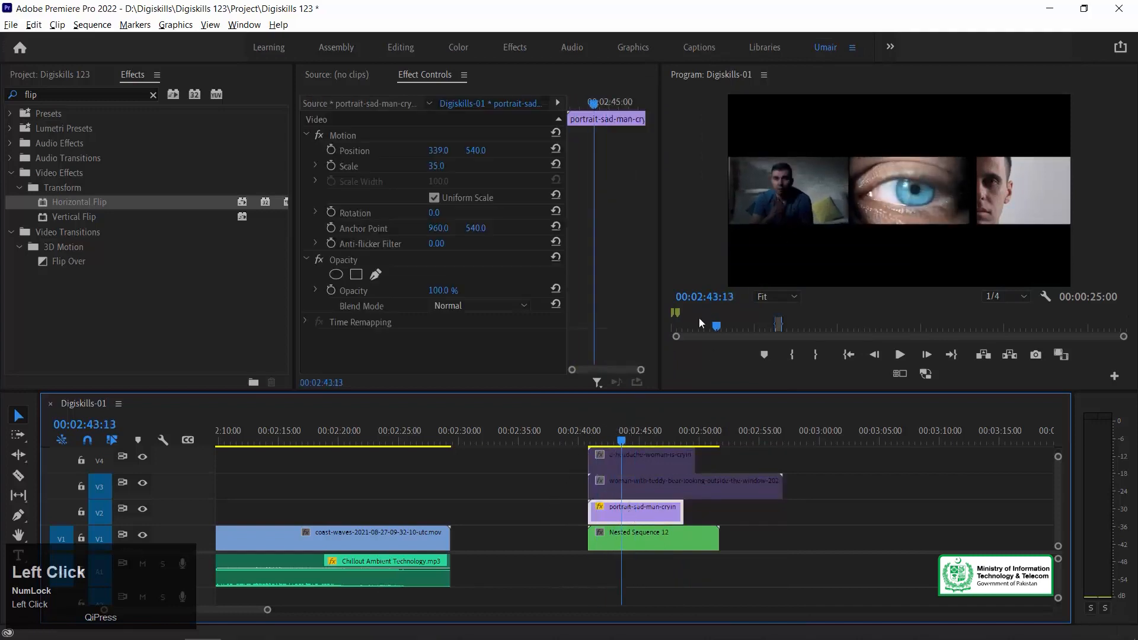
- Disable the portrait-sad-man clip to compare it with the nested sequence beneath, and enable it again
right_click(687, 453)
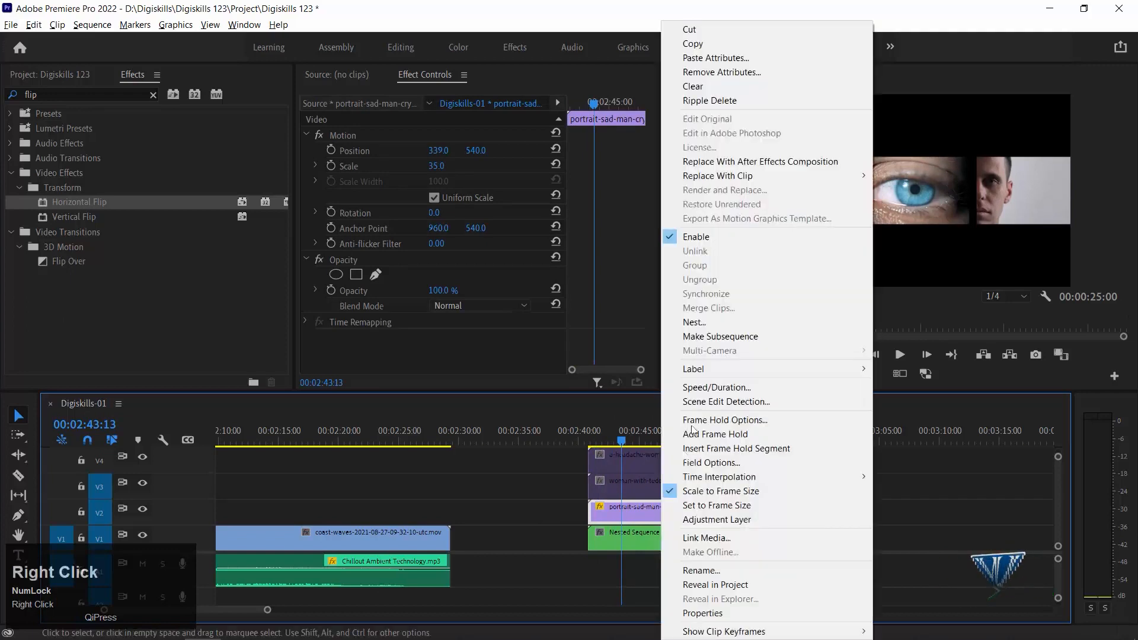
click(725, 239)
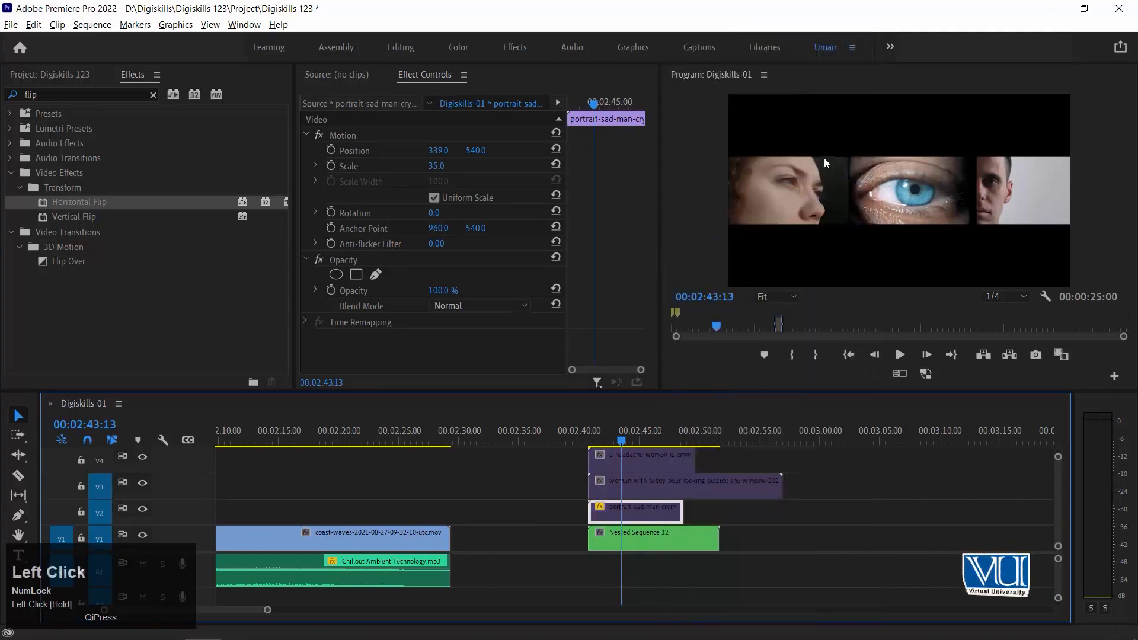
right_click(620, 530)
click(593, 512)
right_click(639, 509)
click(652, 237)
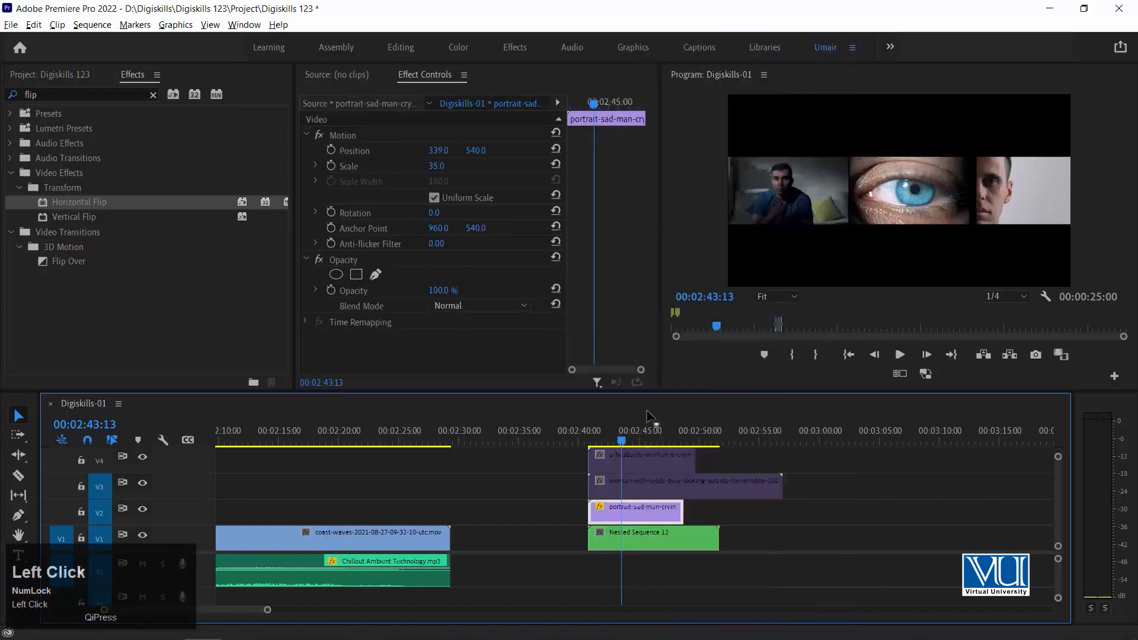
- Enable the woman-with-teddy clip on V3 and paste onto it the Motion attributes of the close-up clip in Nested Sequence 12
click(638, 494)
key(shift+e)
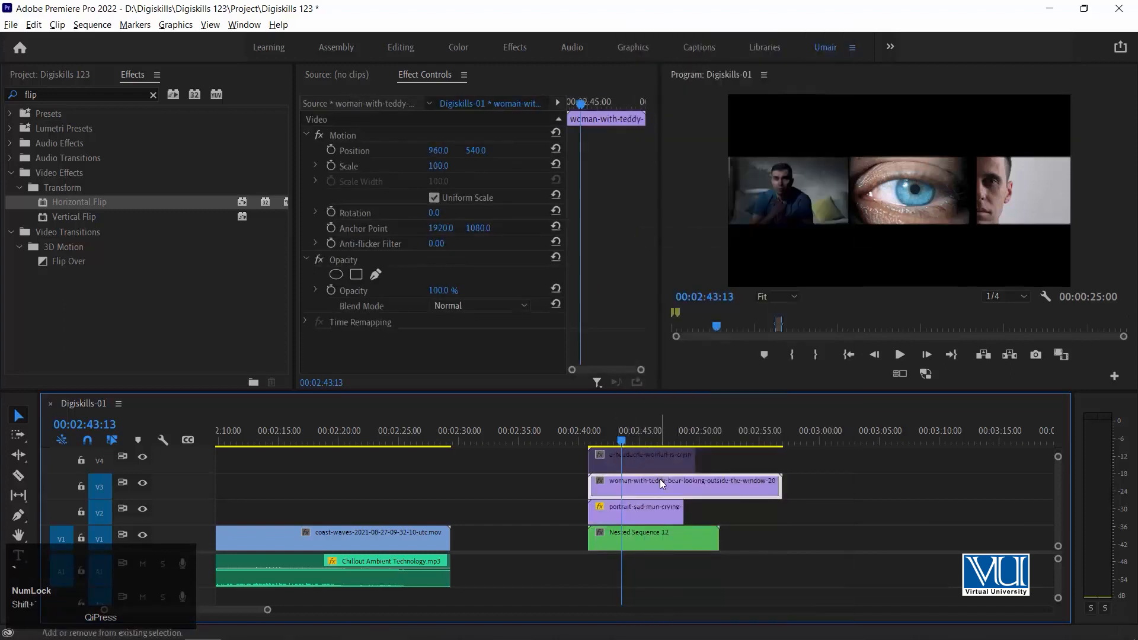
double_click(630, 538)
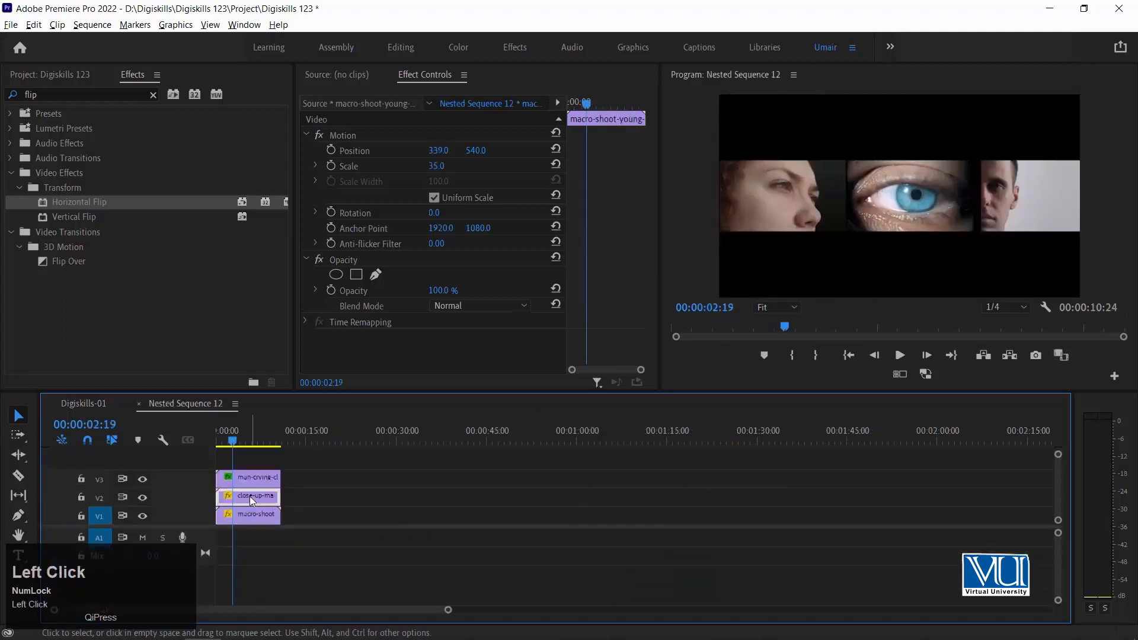
click(83, 403)
click(622, 489)
key(ctrl+alt+v)
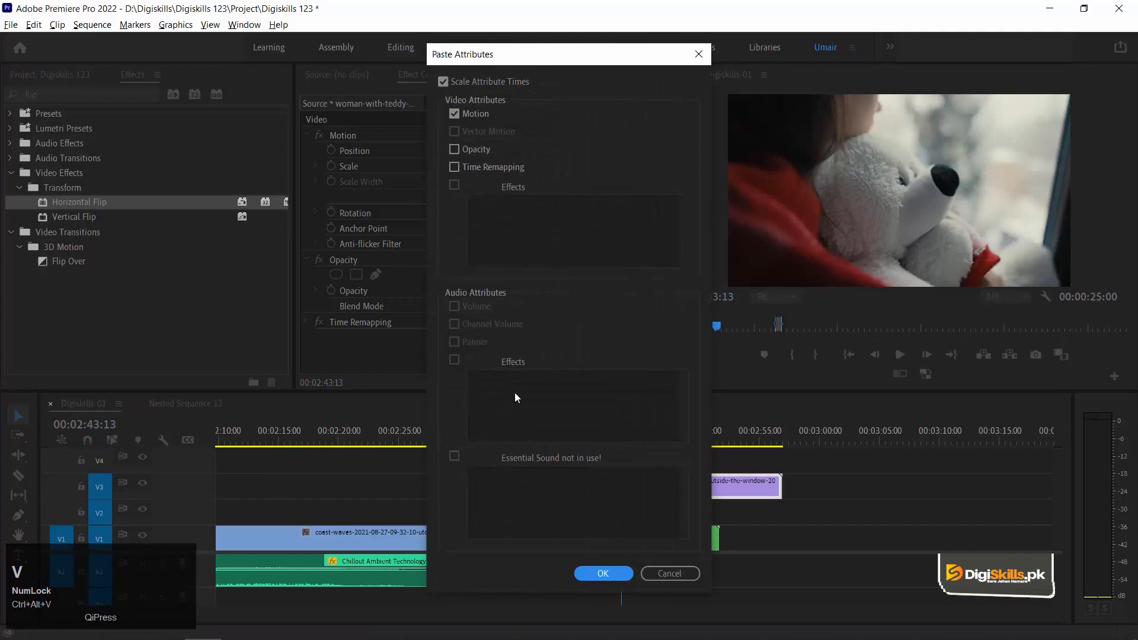
key(Return)
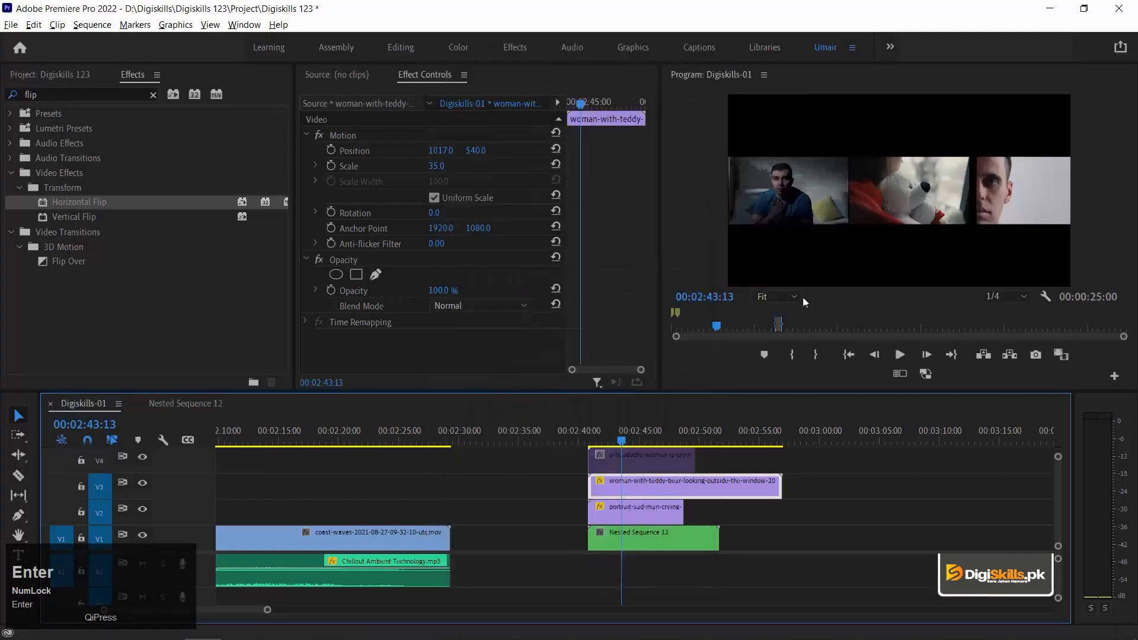
- Paste the Motion and Horizontal Flip attributes of Nested Sequence 12's man-crying clip onto the a-headache-woman clip on V4, and enable that clip
double_click(660, 531)
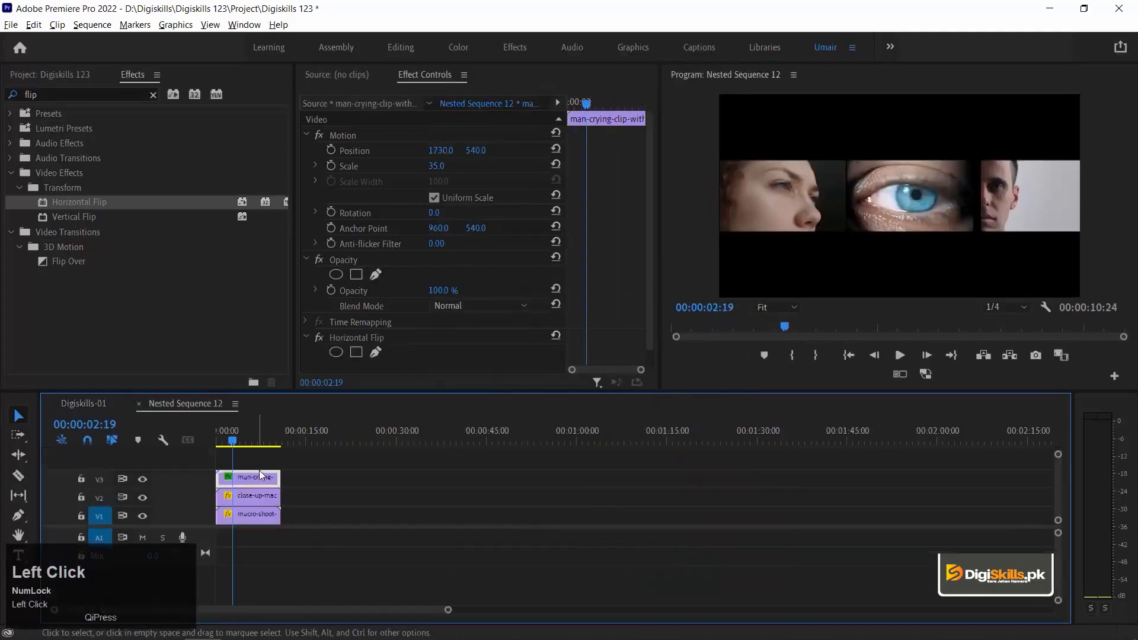
click(112, 405)
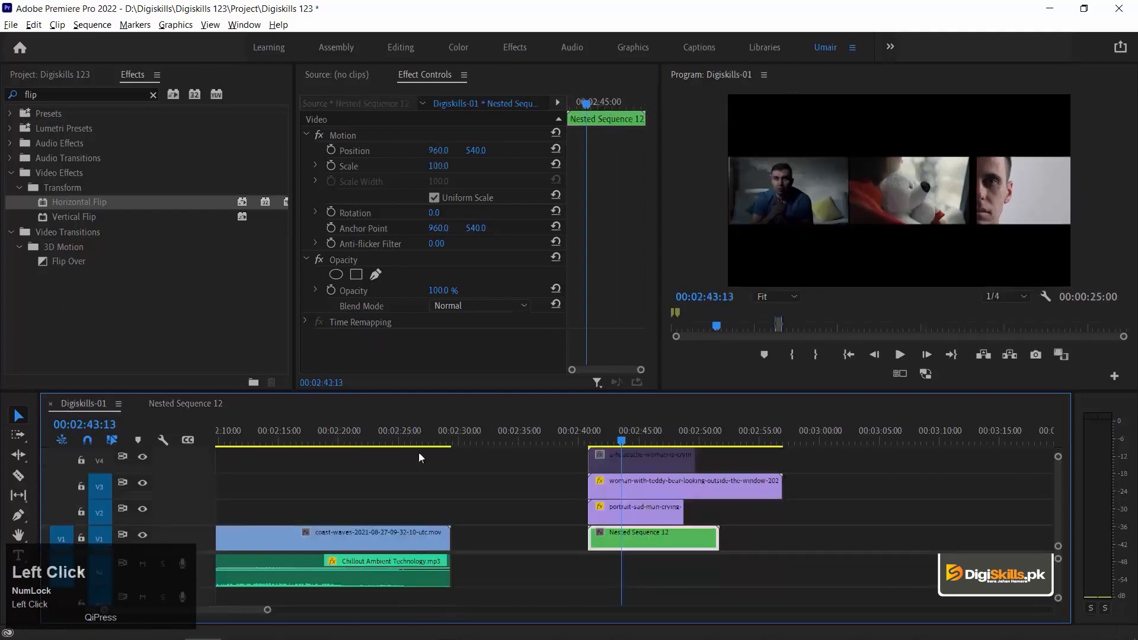
click(660, 464)
key(ctrl+alt+v)
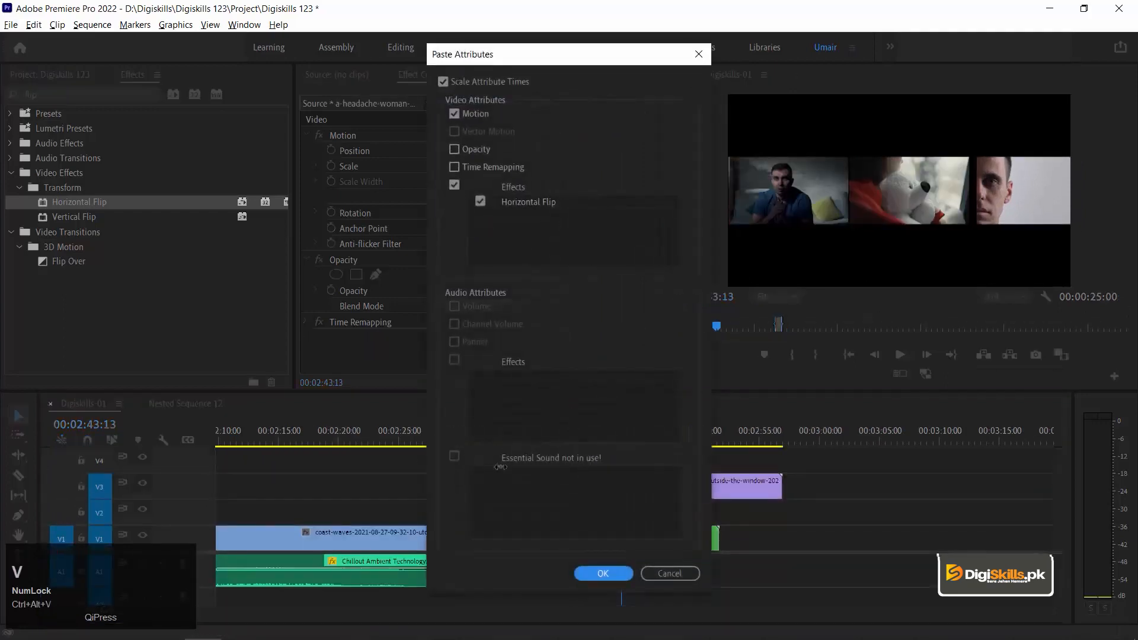
click(603, 573)
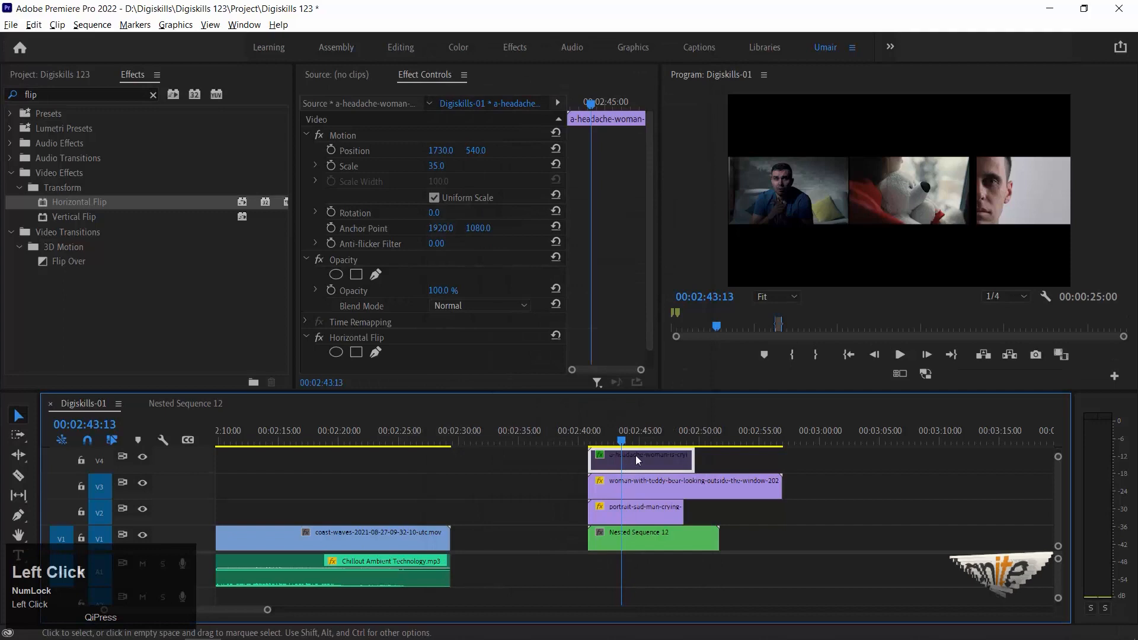
right_click(637, 456)
click(614, 463)
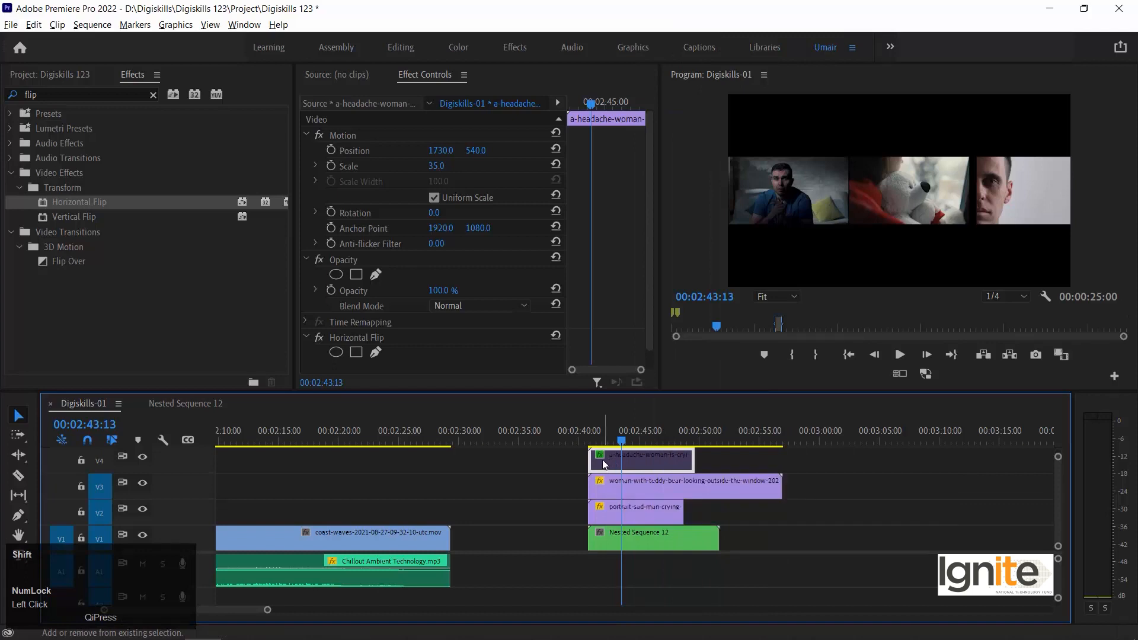
key(shift+e)
mouse_move(621, 438)
mouse_down()
mouse_move(641, 435)
mouse_move(617, 437)
mouse_up()
- Compare the a-headache-woman clip with Horizontal Flip off and on, keep it on, and shift the clip's horizontal position to 1709
click(323, 339)
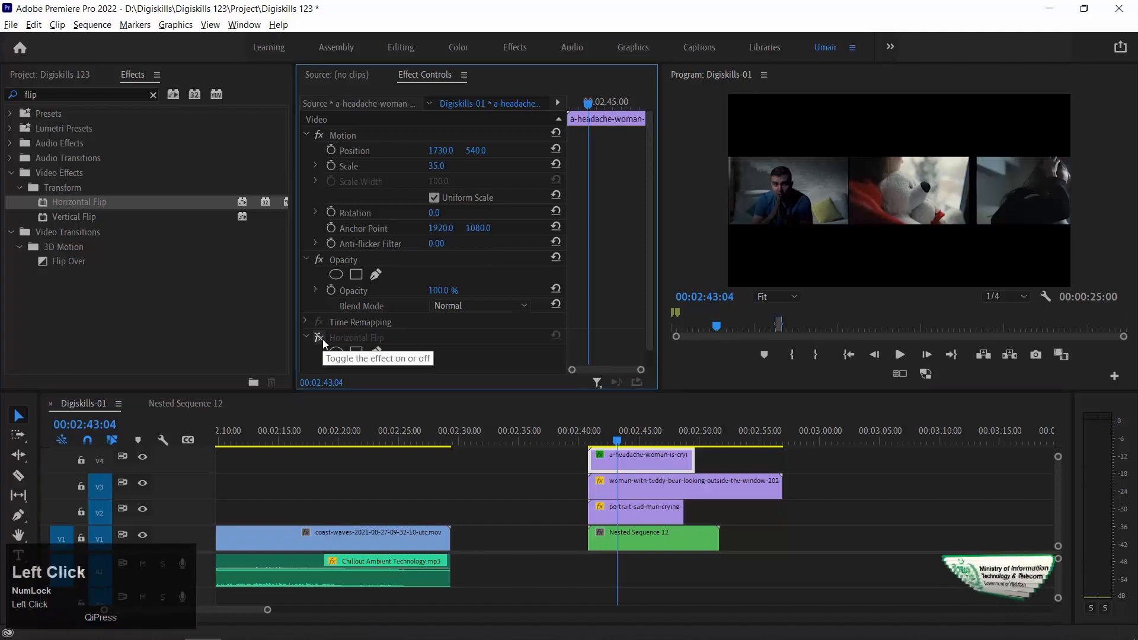
click(322, 339)
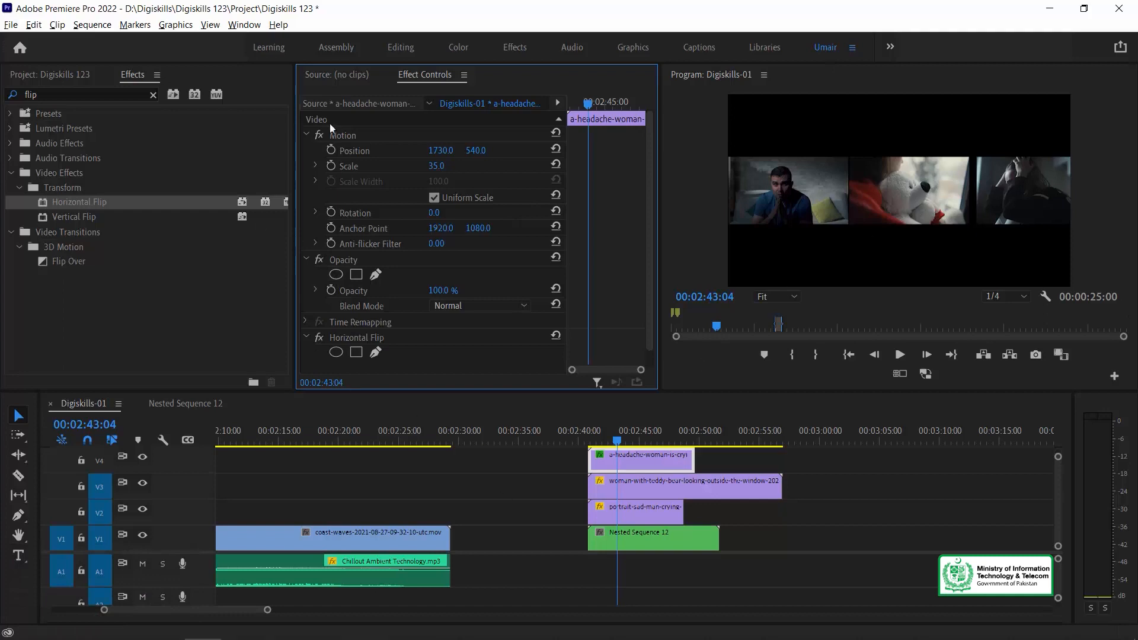
drag(440, 157, 436, 157)
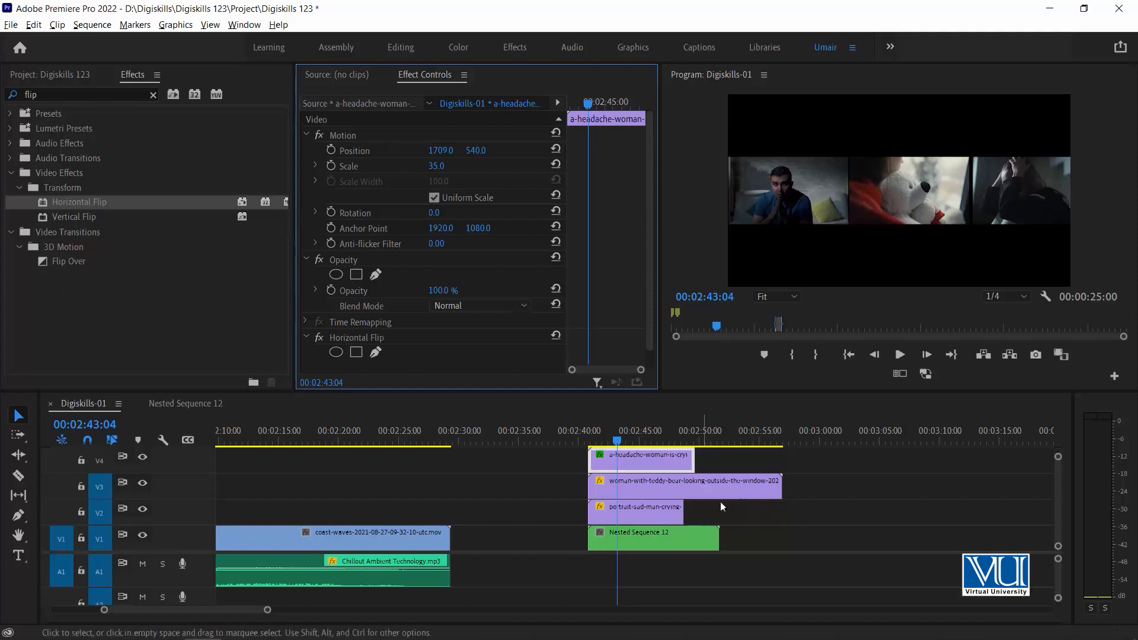
- Trim the longer stacked clips to the portrait-sad-man clip's end, and nest the V2 to V4 clips under the default name
drag(777, 480, 683, 454)
drag(717, 536, 684, 536)
drag(711, 450, 619, 536)
right_click(635, 516)
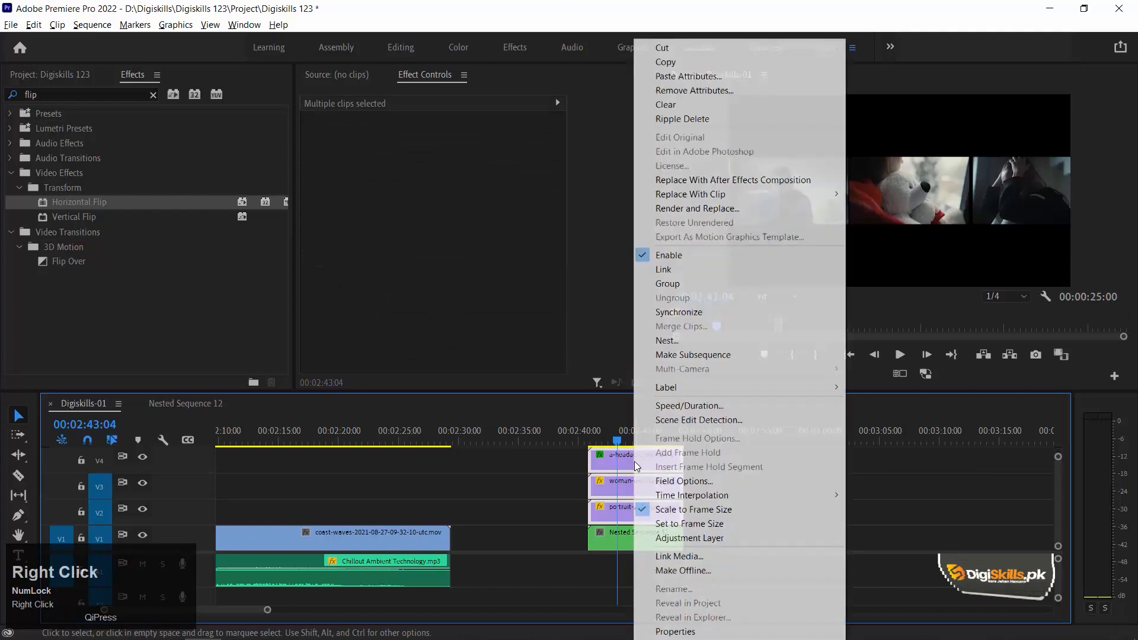
click(667, 340)
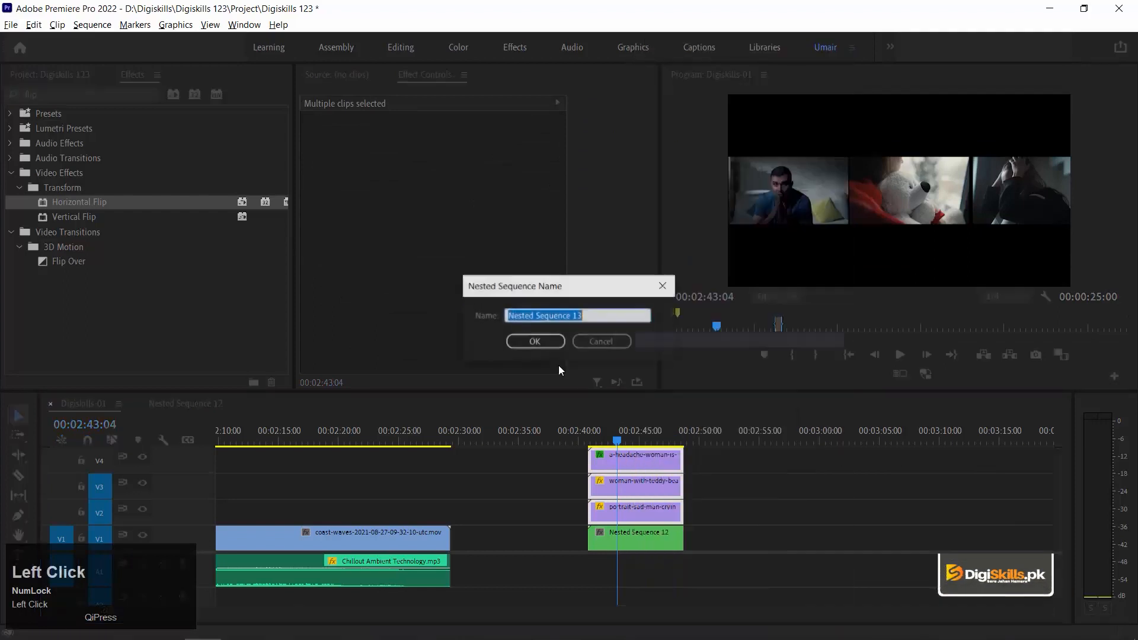
click(535, 342)
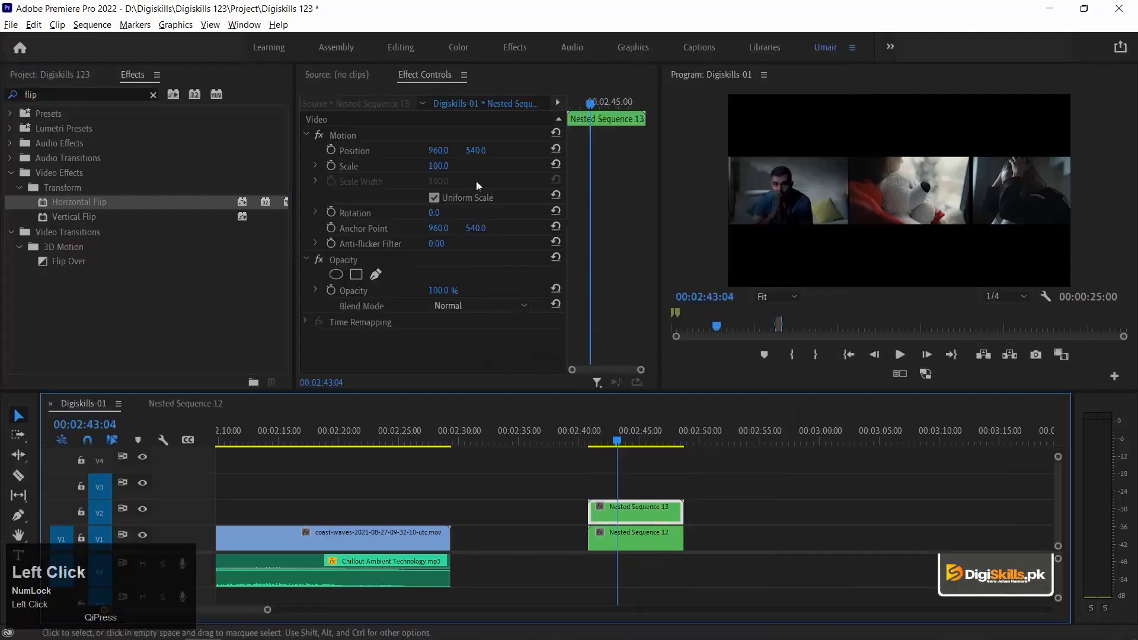
- Shift Nested Sequence 13 upward and Nested Sequence 12 down to vertical position 750, forming two rows with a narrow gap
drag(478, 156, 246, 156)
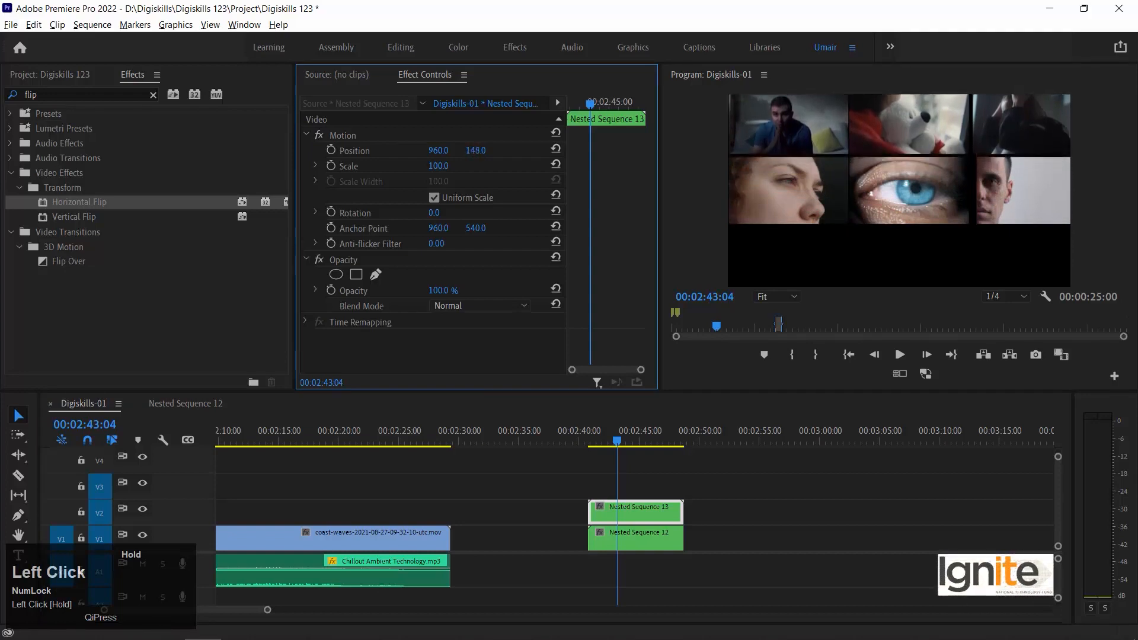
click(637, 528)
drag(476, 153, 552, 358)
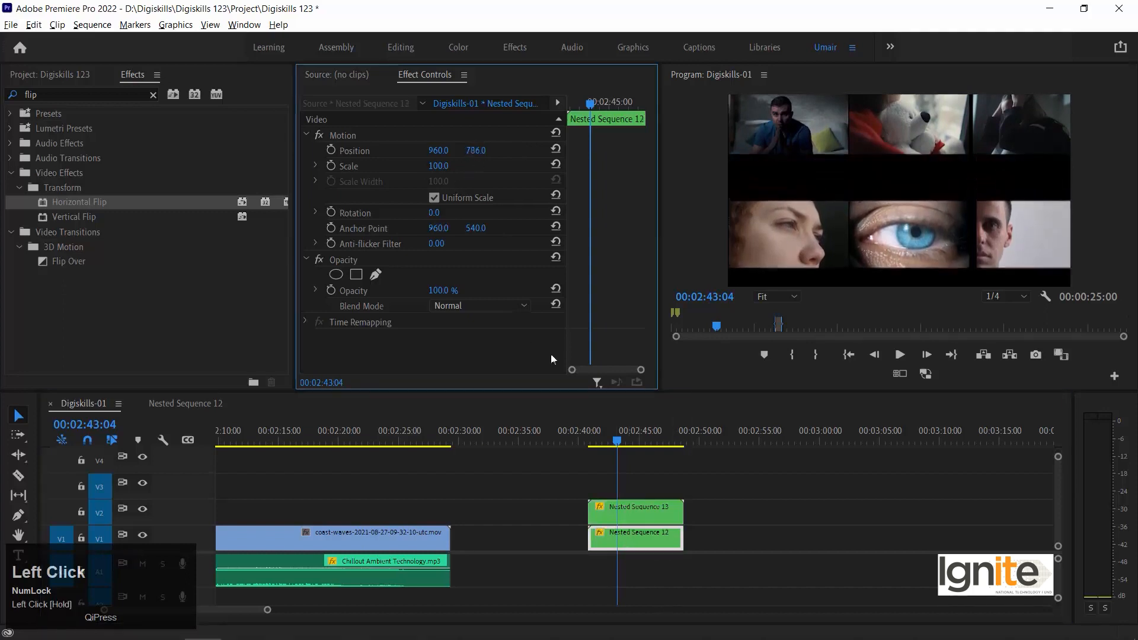
click(652, 508)
mouse_move(476, 151)
mouse_down()
mouse_move(536, 150)
mouse_move(491, 153)
mouse_up()
click(637, 540)
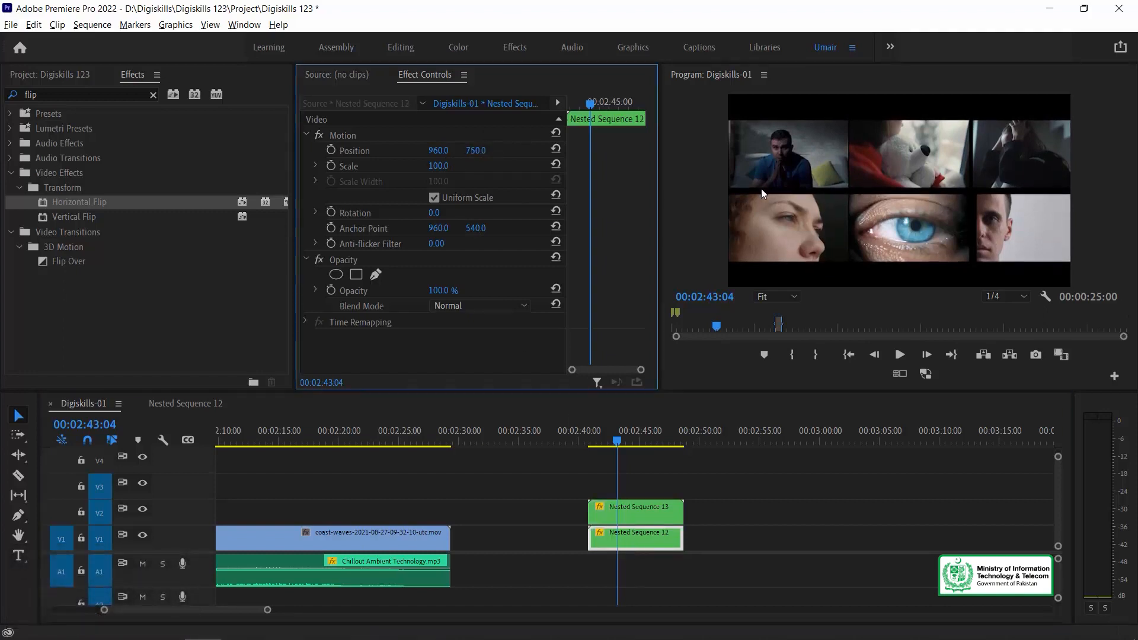
- Try disabling the Nested Sequence 13 and Nested Sequence 12 clips one after the other, and restore both
click(672, 467)
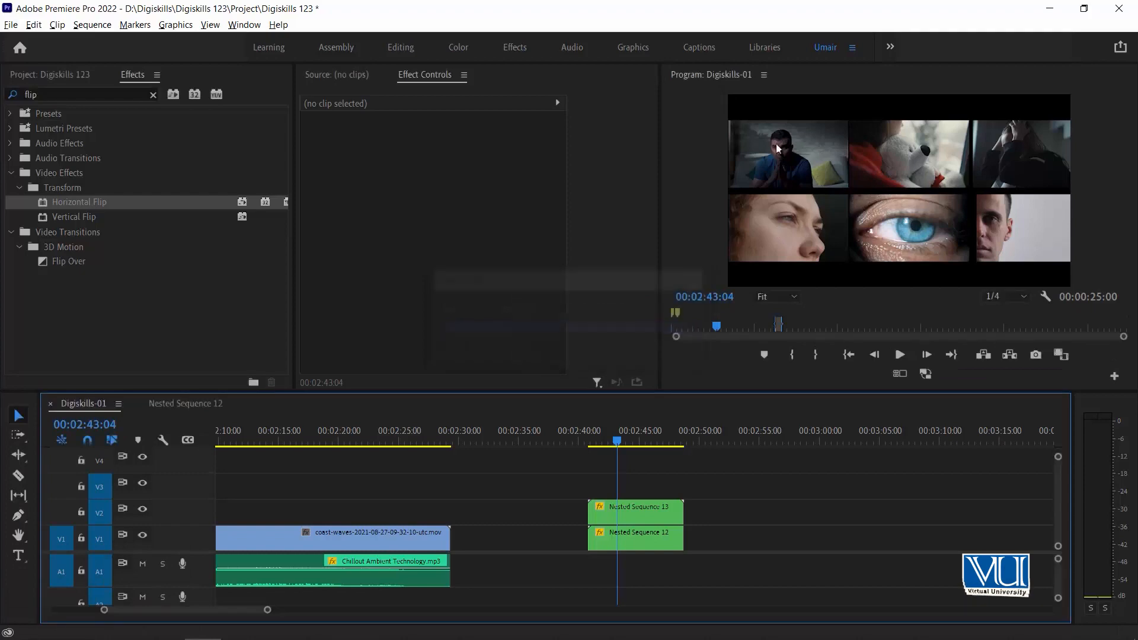
click(616, 427)
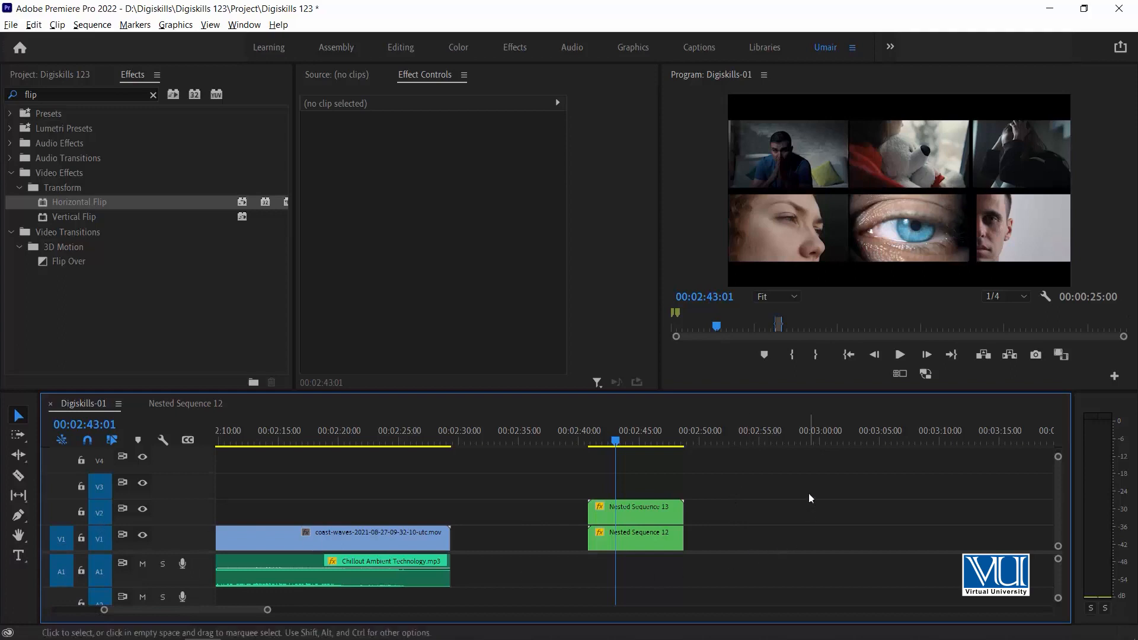
click(615, 510)
right_click(617, 510)
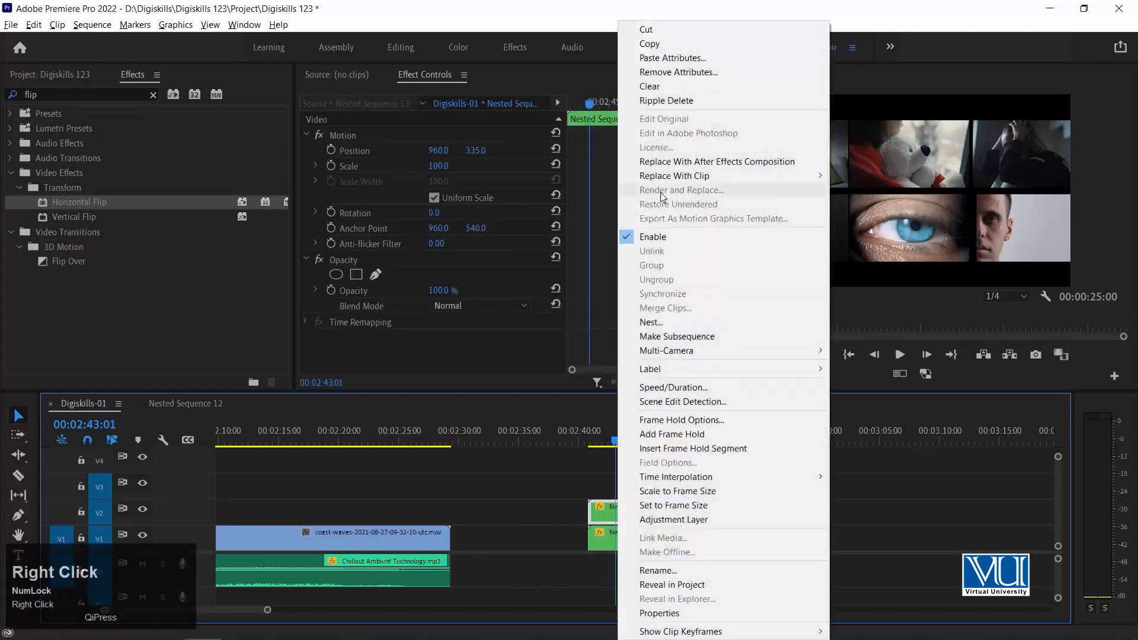
click(652, 237)
right_click(662, 536)
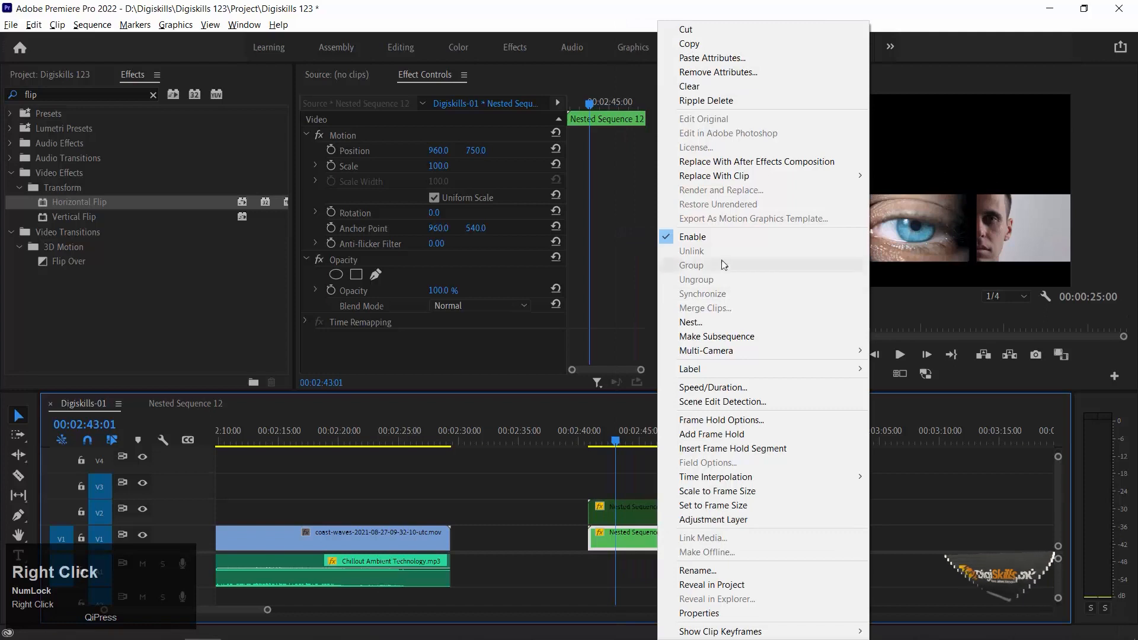
click(720, 238)
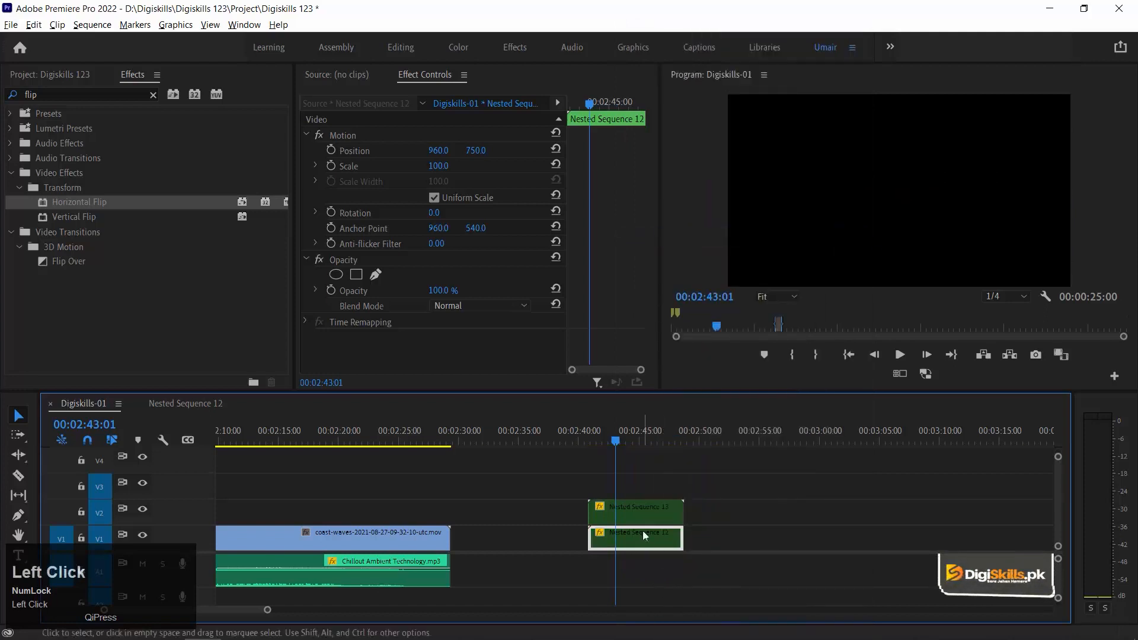
click(621, 578)
- Nest the Nested Sequence 12 and 13 clips together under the default name and preview the combined clip
drag(755, 480, 688, 563)
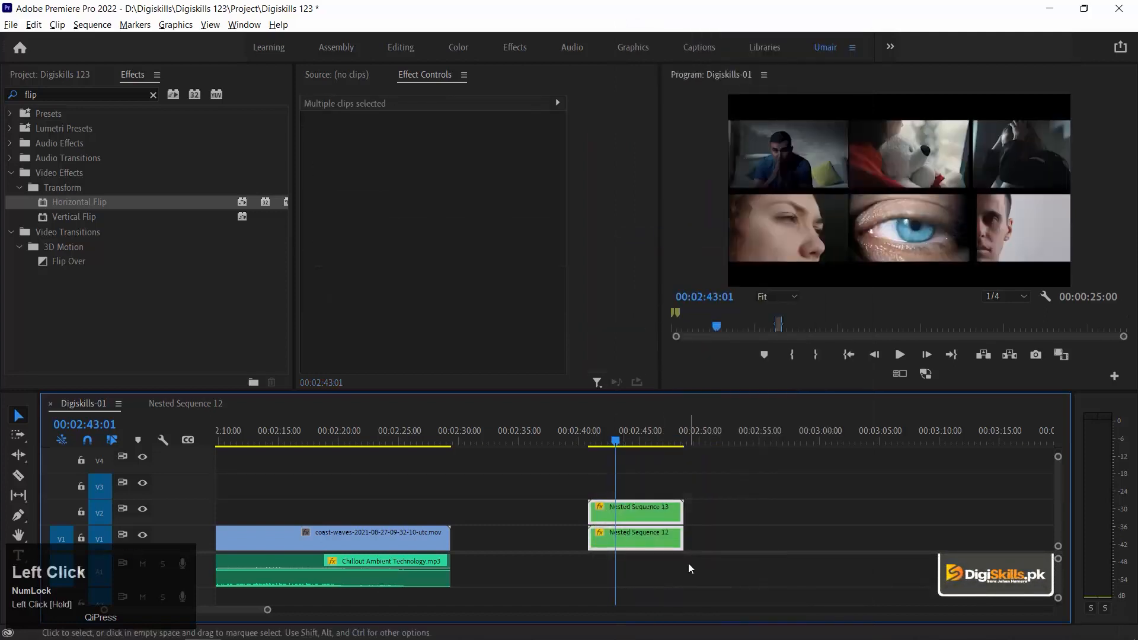
right_click(648, 537)
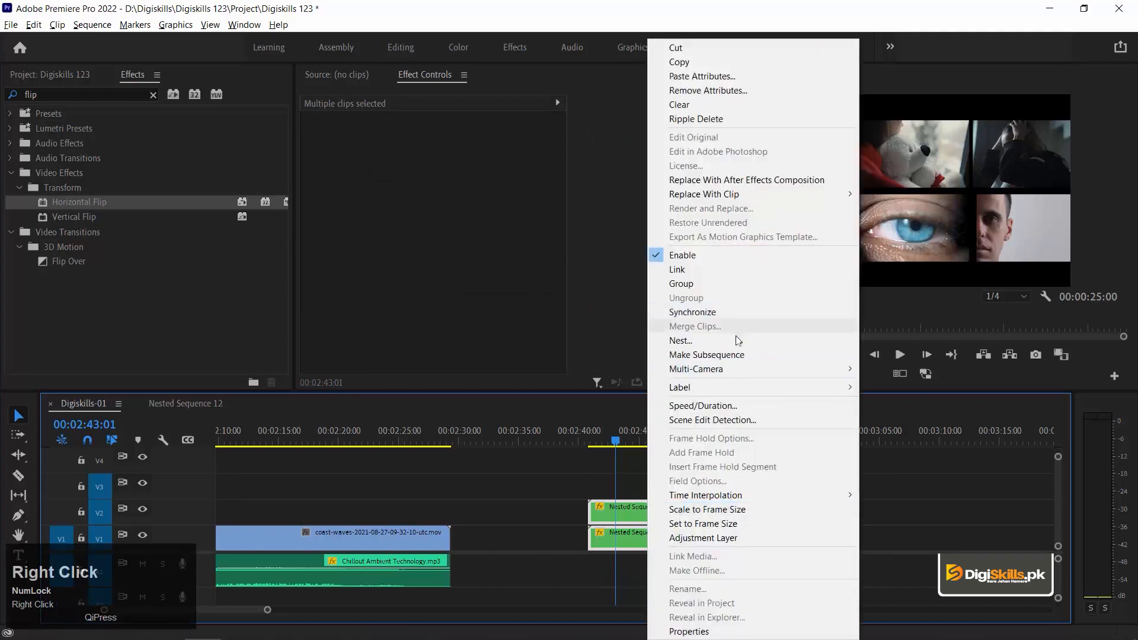
click(738, 341)
click(534, 342)
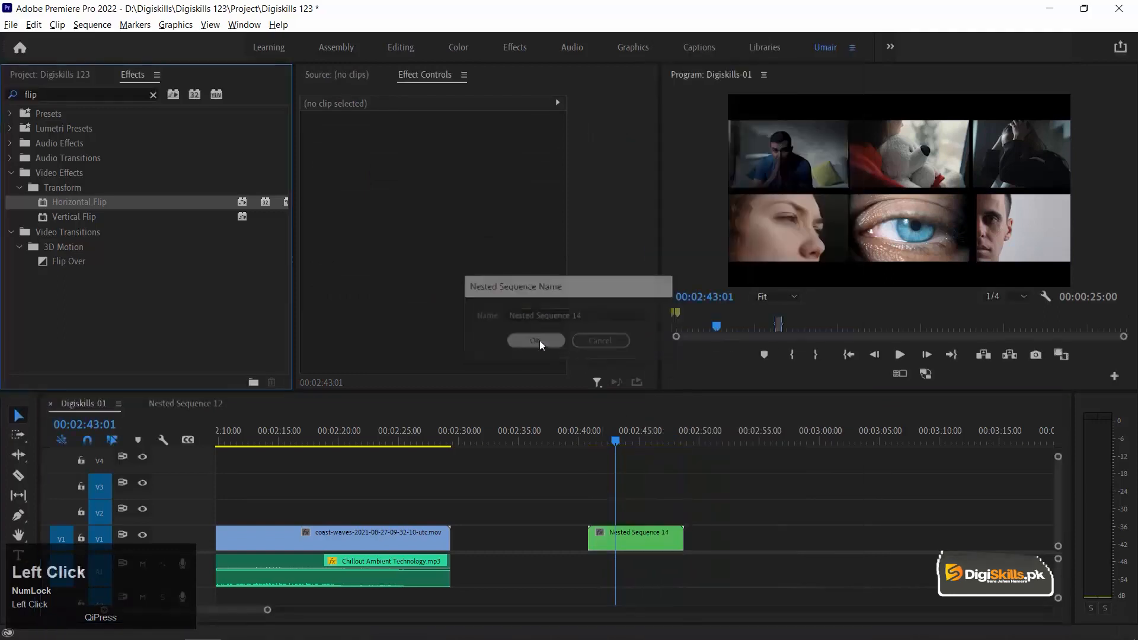
drag(609, 440, 632, 440)
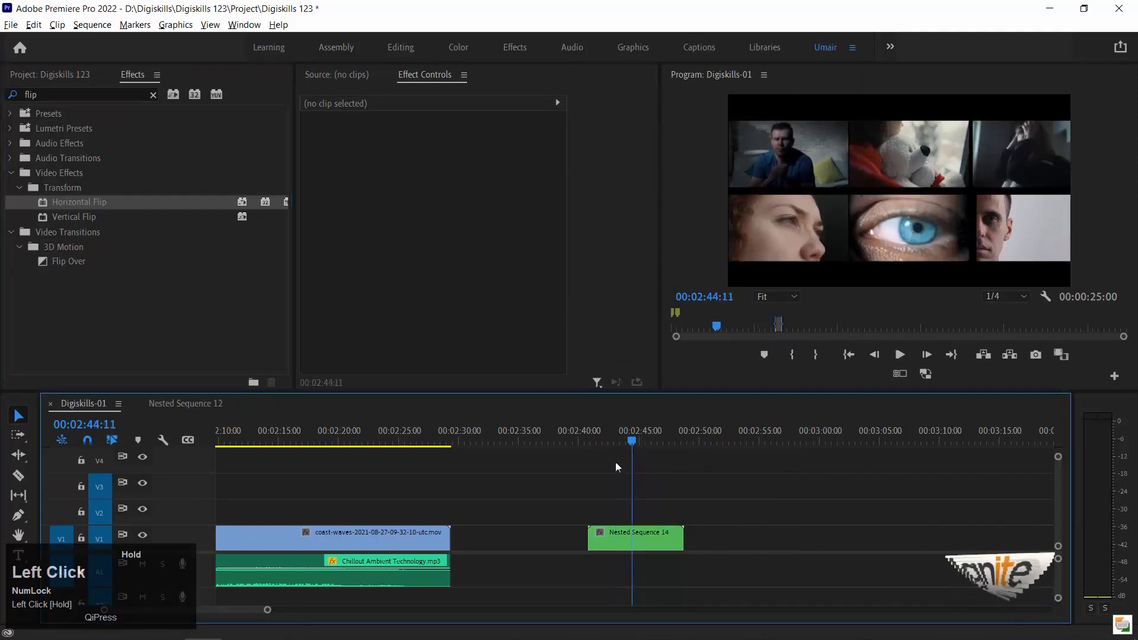
- Duplicate the Nested Sequence 14 clip onto V2, scale the copy to 134, and set its blend mode to Hard Light
click(639, 543)
drag(634, 550, 650, 510)
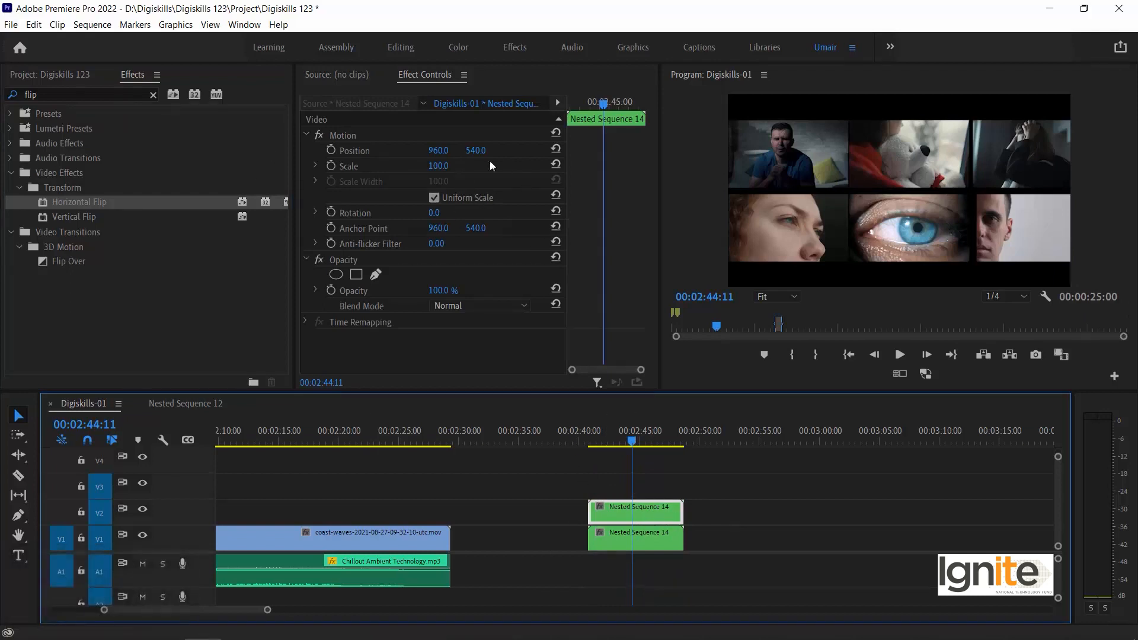
drag(439, 169, 460, 169)
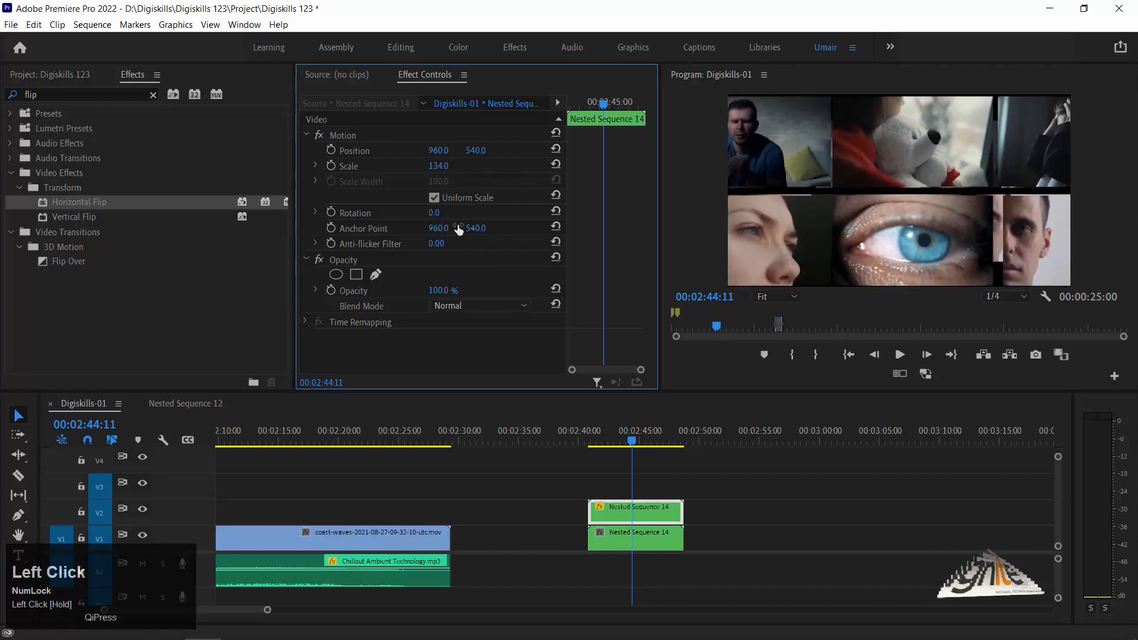
click(458, 305)
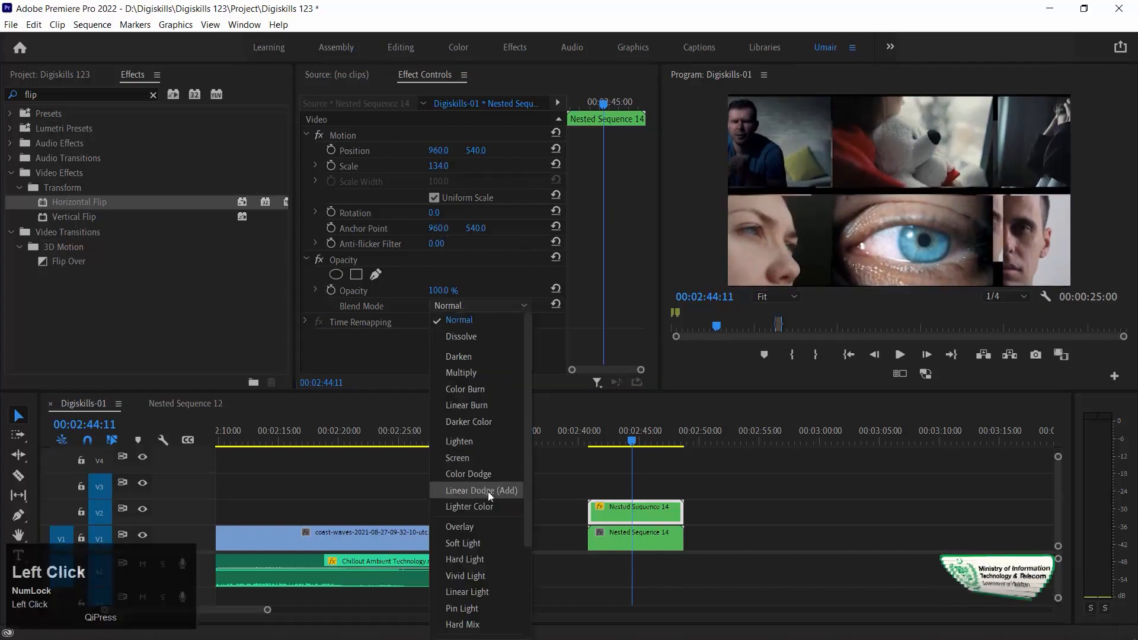
click(483, 557)
- Try a scale of 107 on the V2 copy, reset it to 100, and start Scale and Position keyframes at the clip's start
drag(609, 439, 632, 425)
mouse_move(435, 168)
mouse_down()
mouse_move(418, 167)
mouse_move(441, 166)
mouse_up()
click(619, 509)
key(Up)
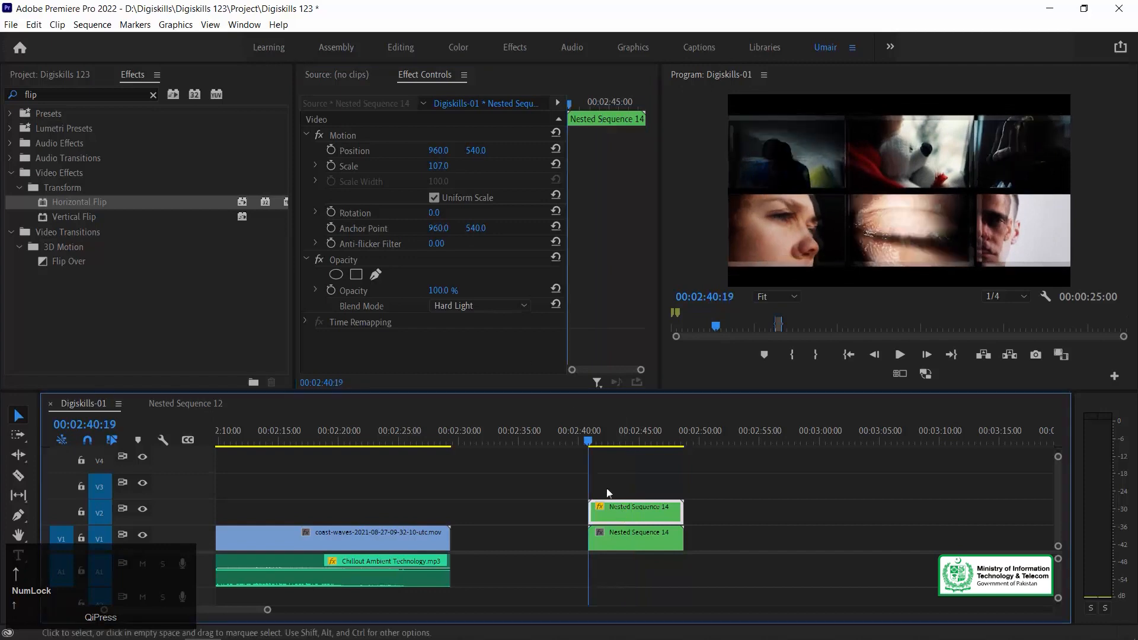
key(equal)
key(equal)
click(556, 164)
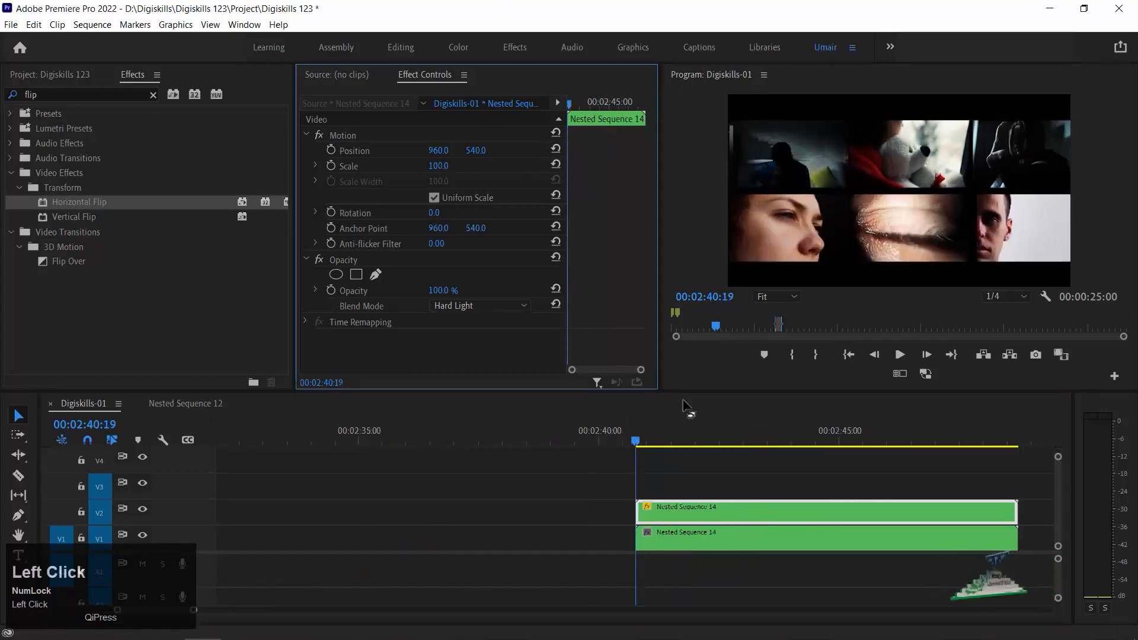
click(331, 166)
click(330, 150)
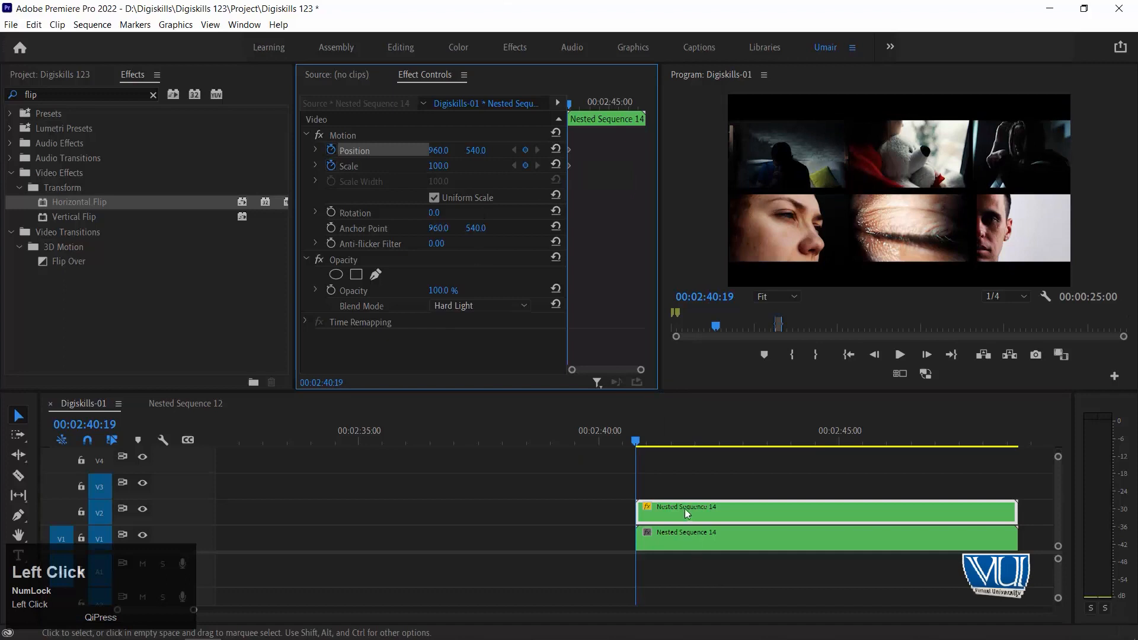
- Add Scale keyframes of 110 at 00:02:41:11 and 100 at 00:02:42:03 on the V2 copy
key(space)
key(space)
drag(439, 166, 447, 159)
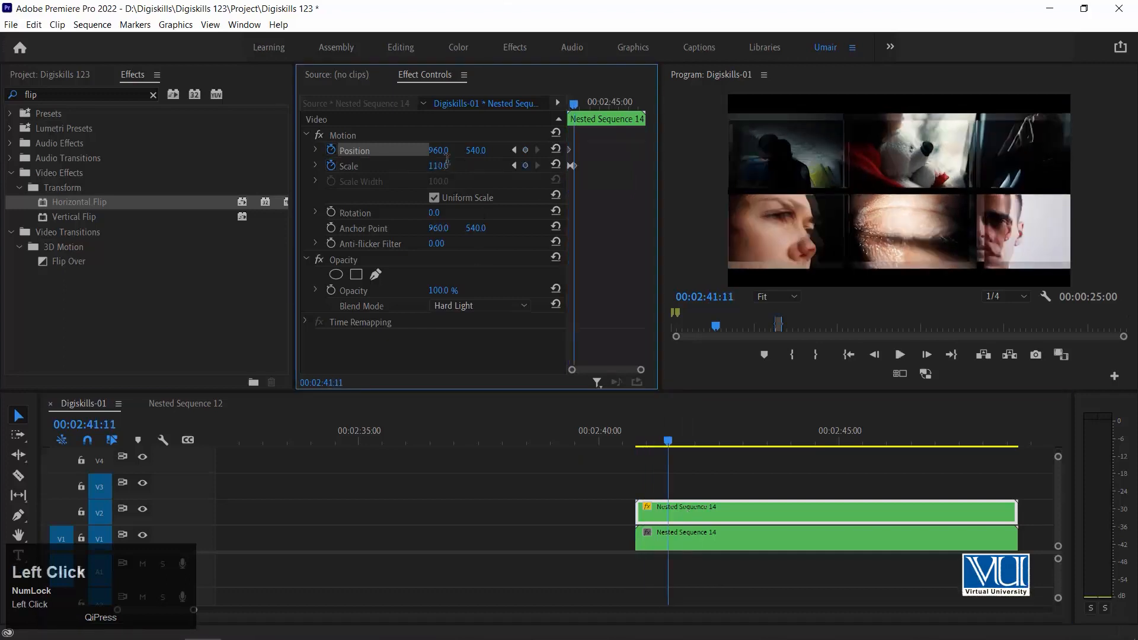
key(space)
key(space)
click(556, 165)
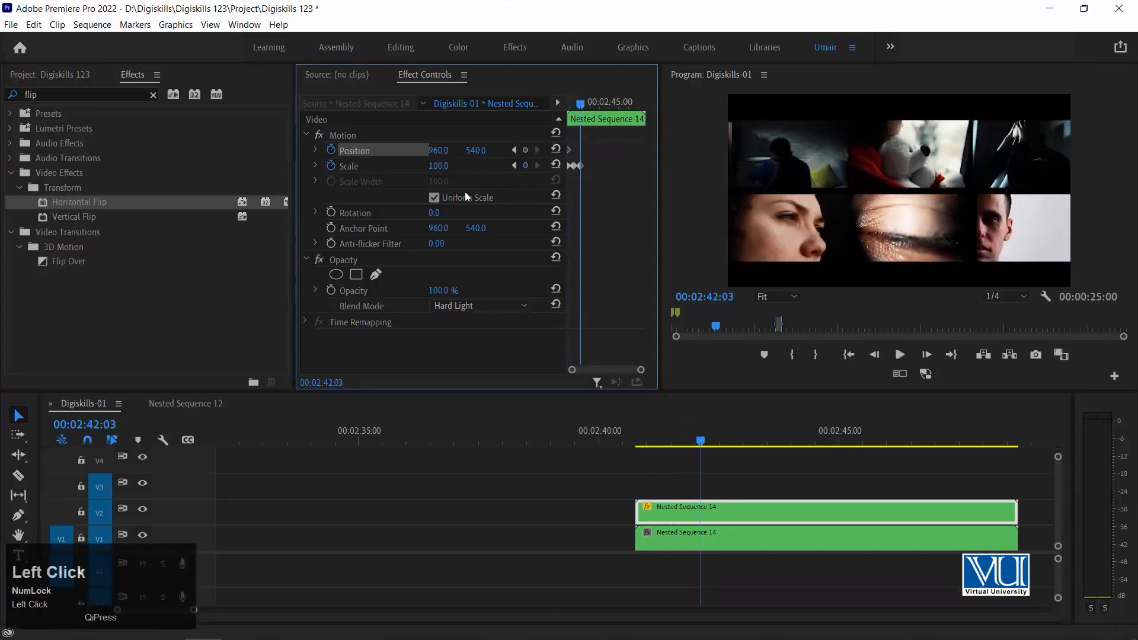
- Scrub back through the scale animation, delete the V2 copy, and select the V1 Nested Sequence 14 clip
mouse_move(668, 441)
mouse_down()
mouse_move(635, 439)
mouse_move(692, 432)
mouse_move(658, 439)
mouse_up()
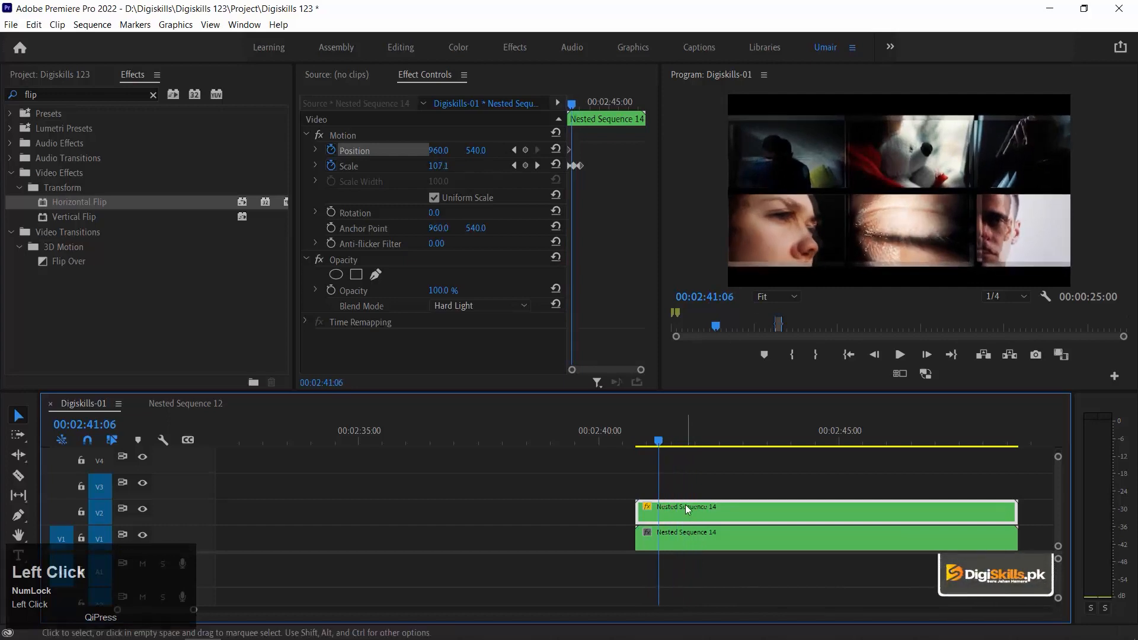
key(Delete)
click(703, 536)
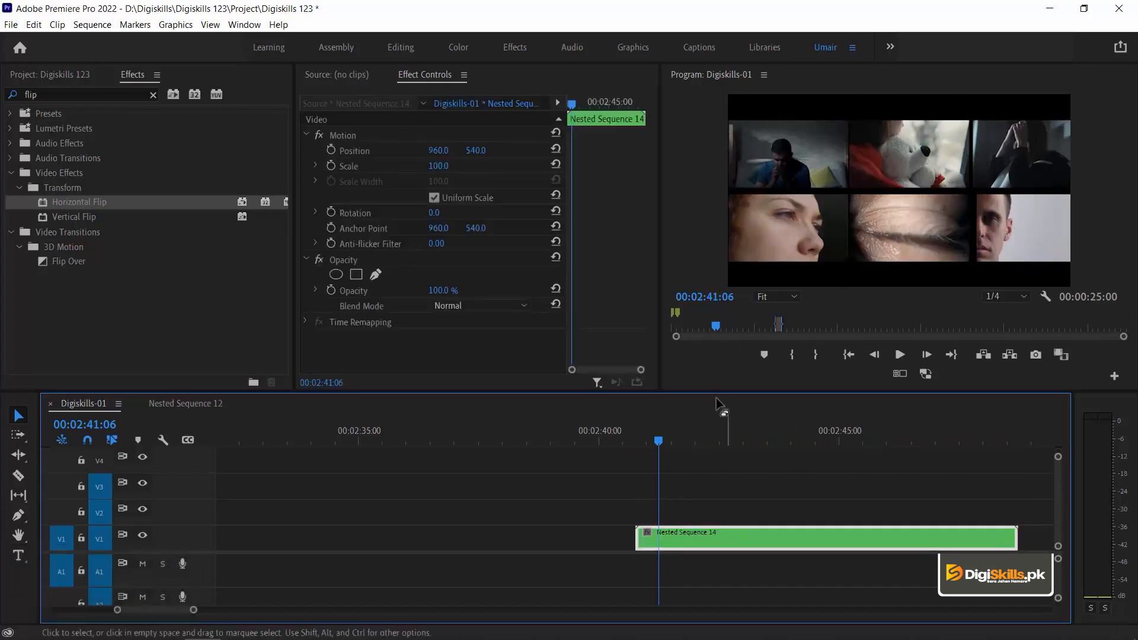
- Open Nested Sequence 14 and switch its Nested Sequence 13 clip off and on again
double_click(680, 535)
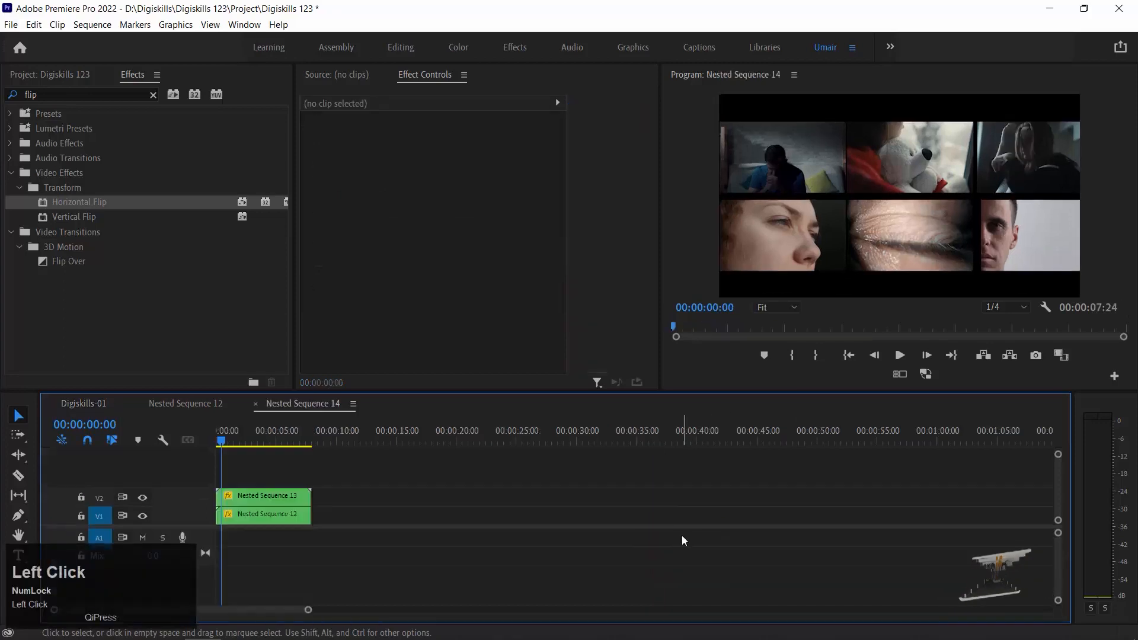
click(264, 496)
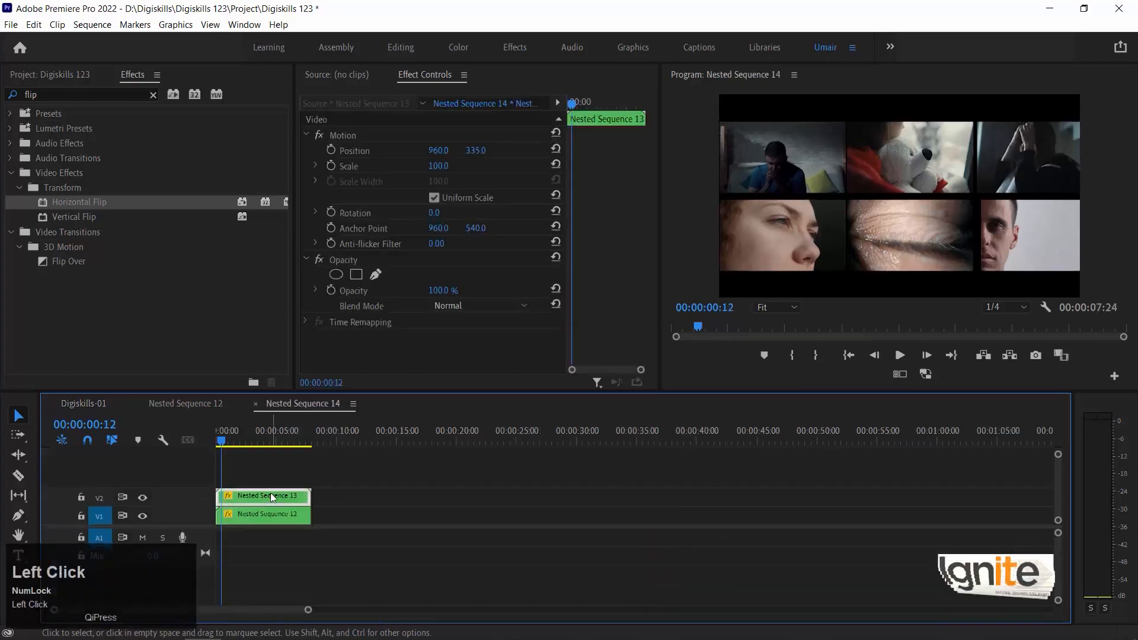
click(279, 494)
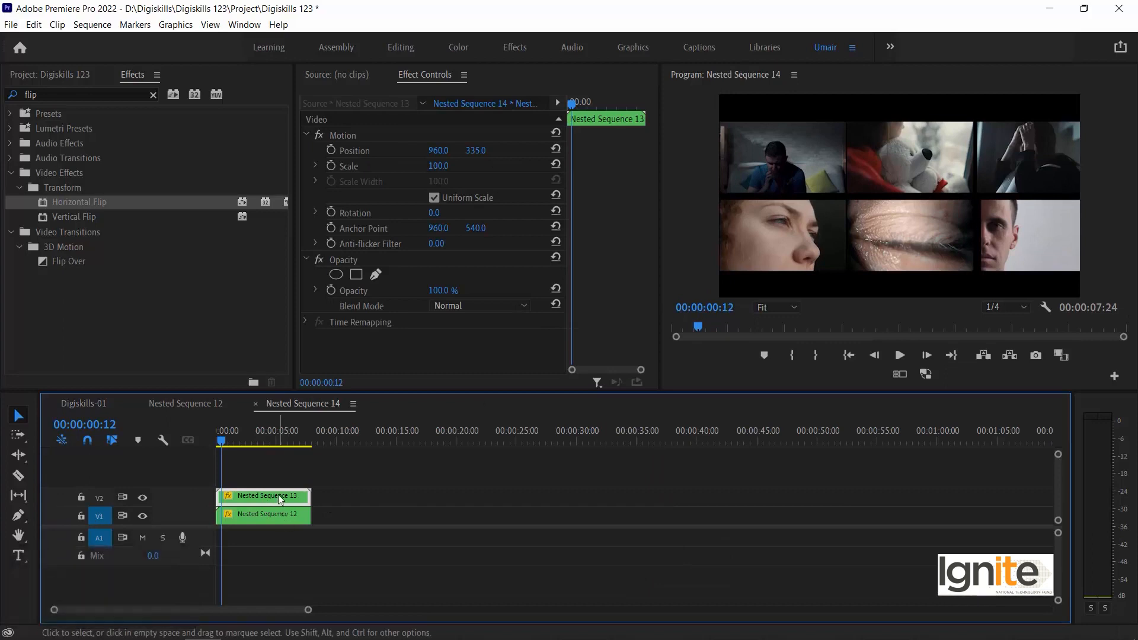
key(shift+e)
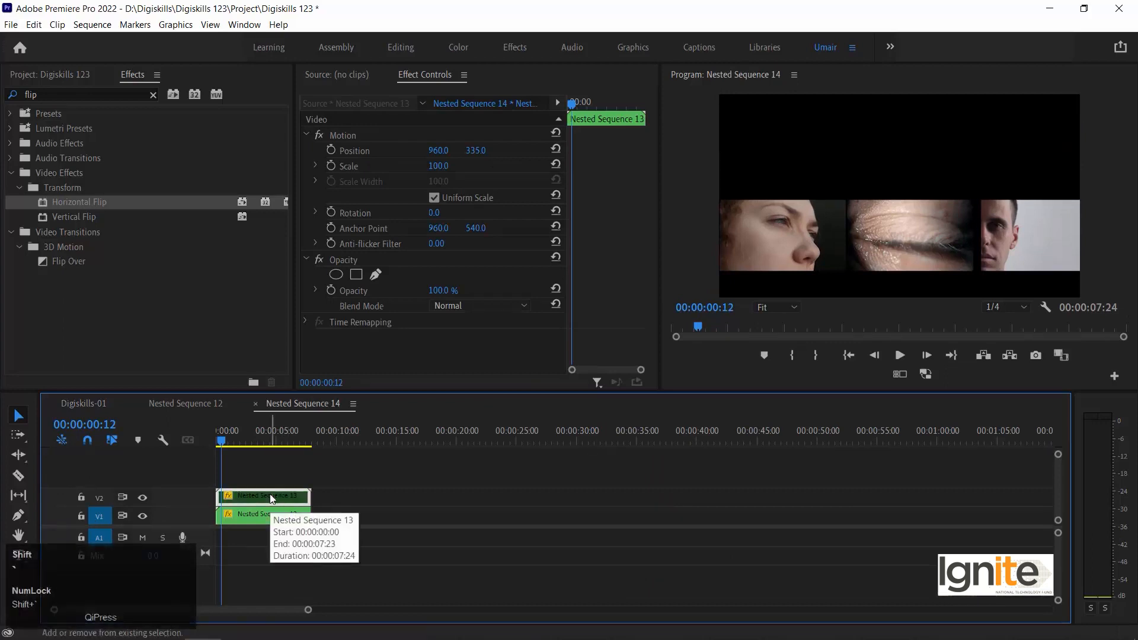
key(shift+e)
- Disable the man-crying clip inside Nested Sequence 12 and check the effect in the Digiskills-01 sequence
click(267, 515)
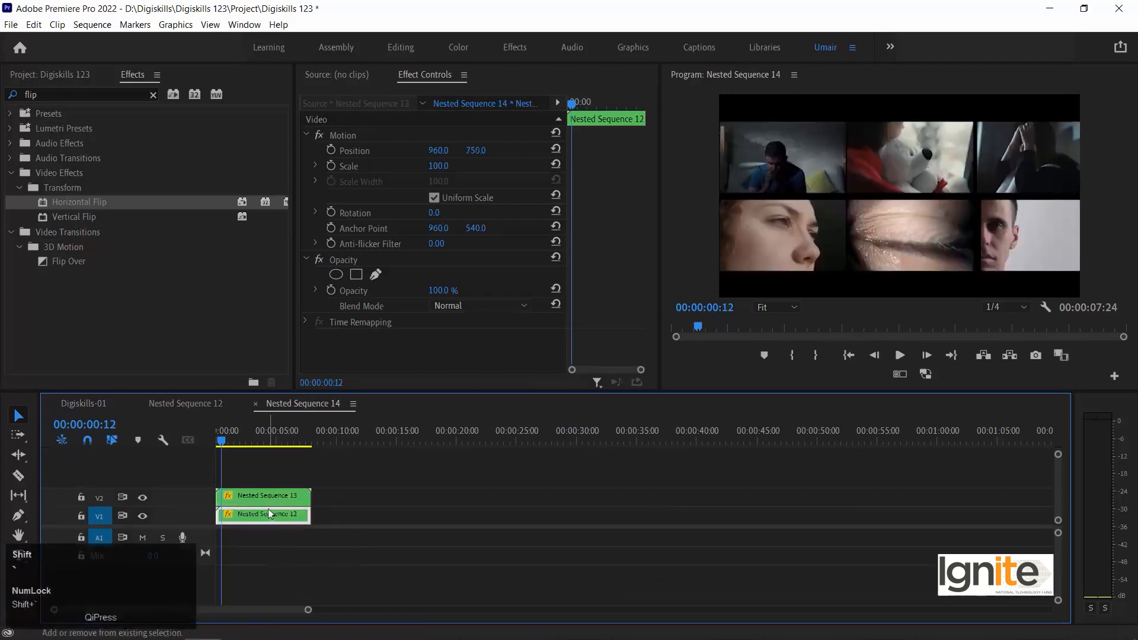
double_click(258, 513)
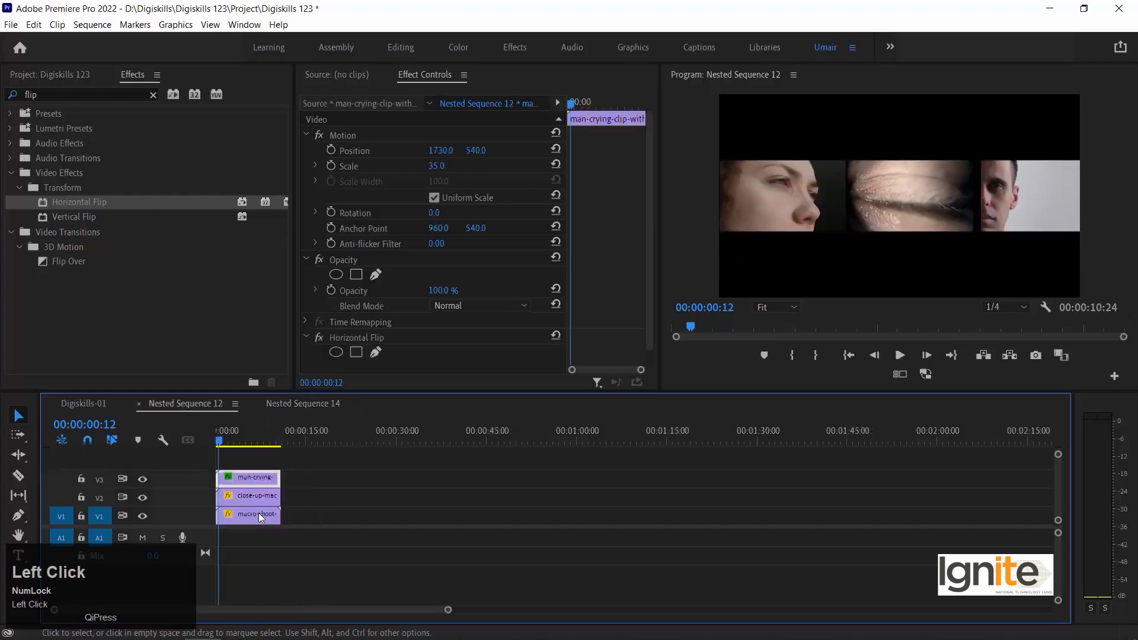
click(235, 432)
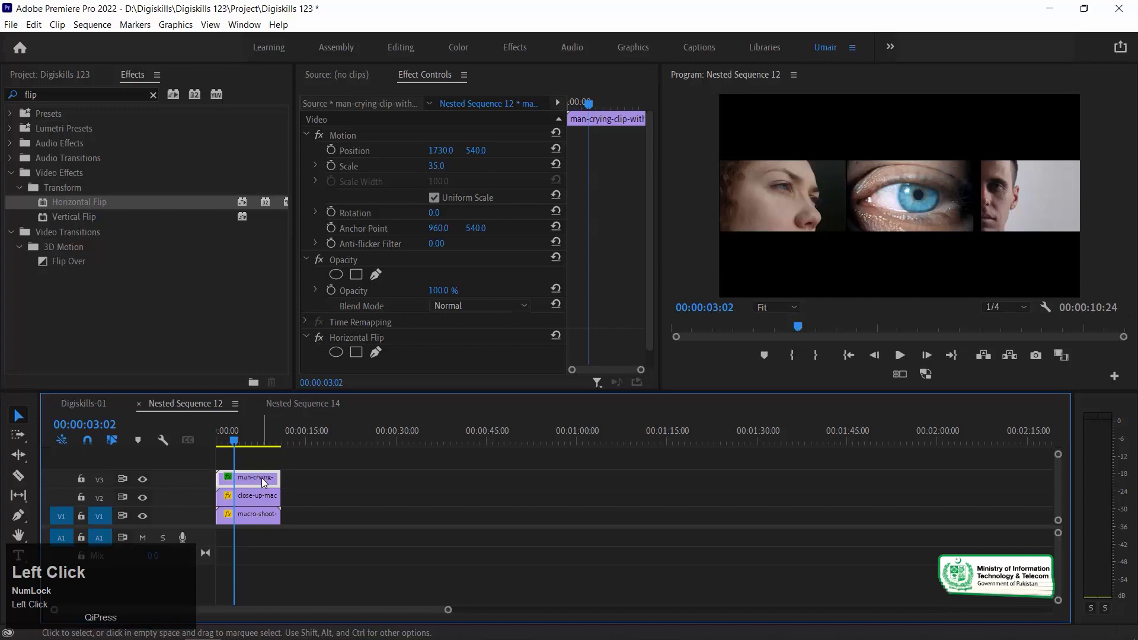
key(shift+e)
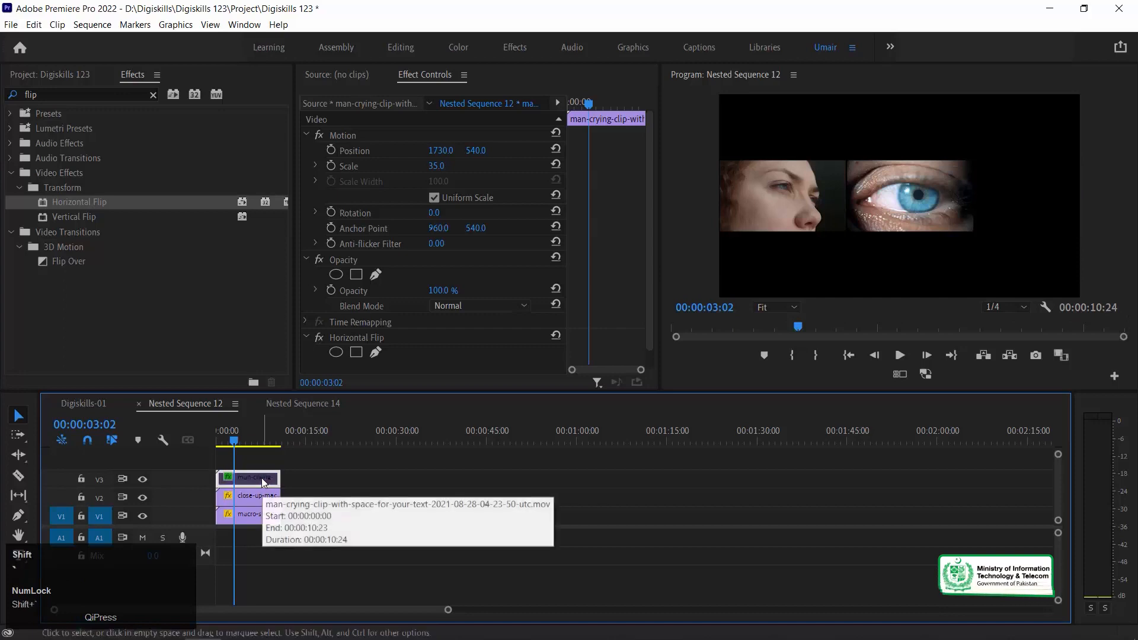
click(77, 404)
drag(662, 446, 803, 443)
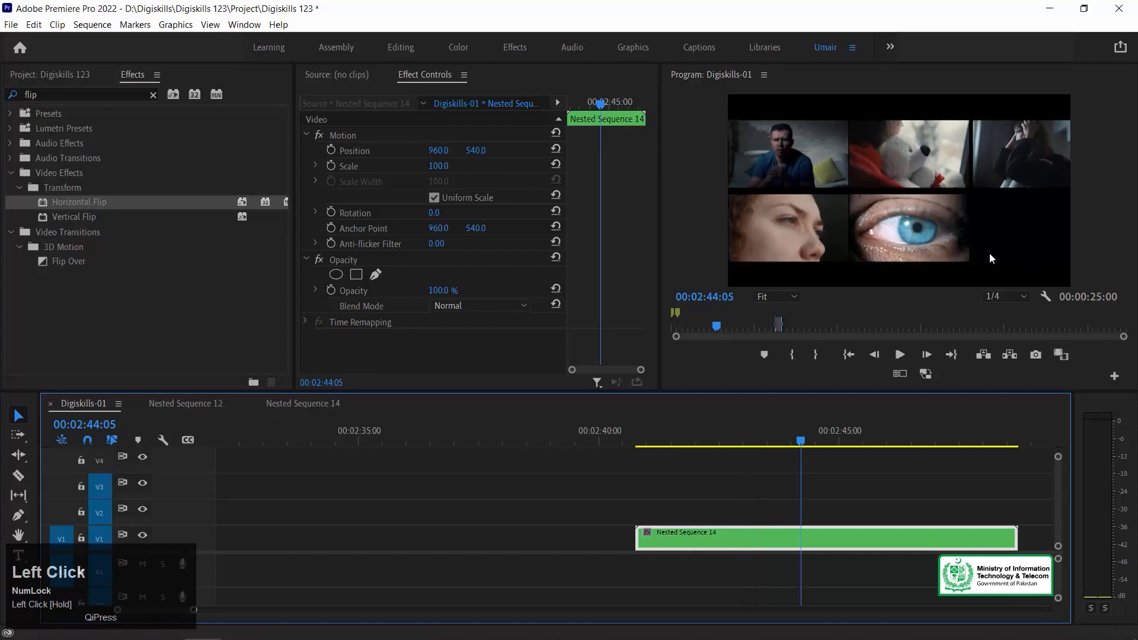
- Enable the man-crying clip in Nested Sequence 12 again and return to the Digiskills-01 sequence at 00:02:42:20
click(186, 403)
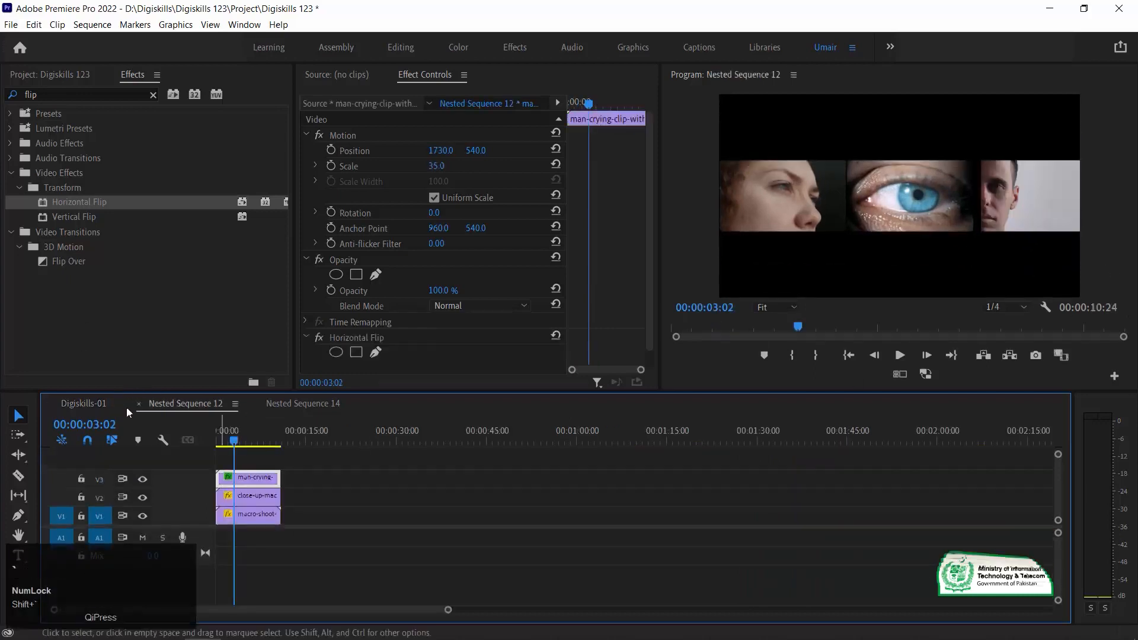
click(91, 403)
click(733, 422)
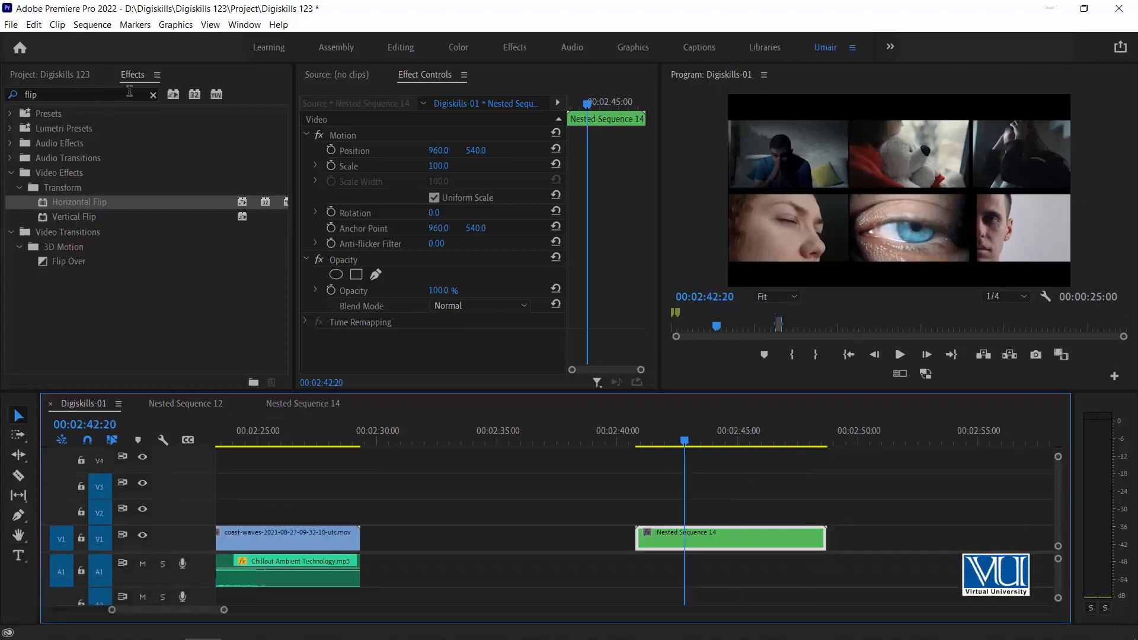
- Search the effects for procamp and apply the ProcAmp effect to the Nested Sequence 14 clip
click(152, 94)
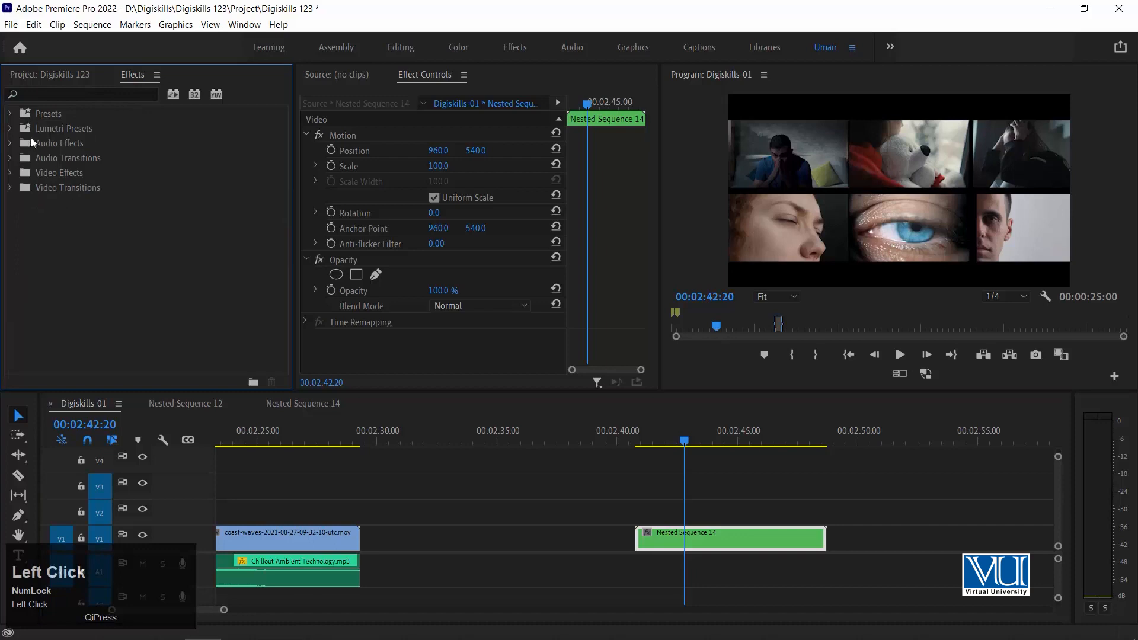
click(48, 95)
text(p)
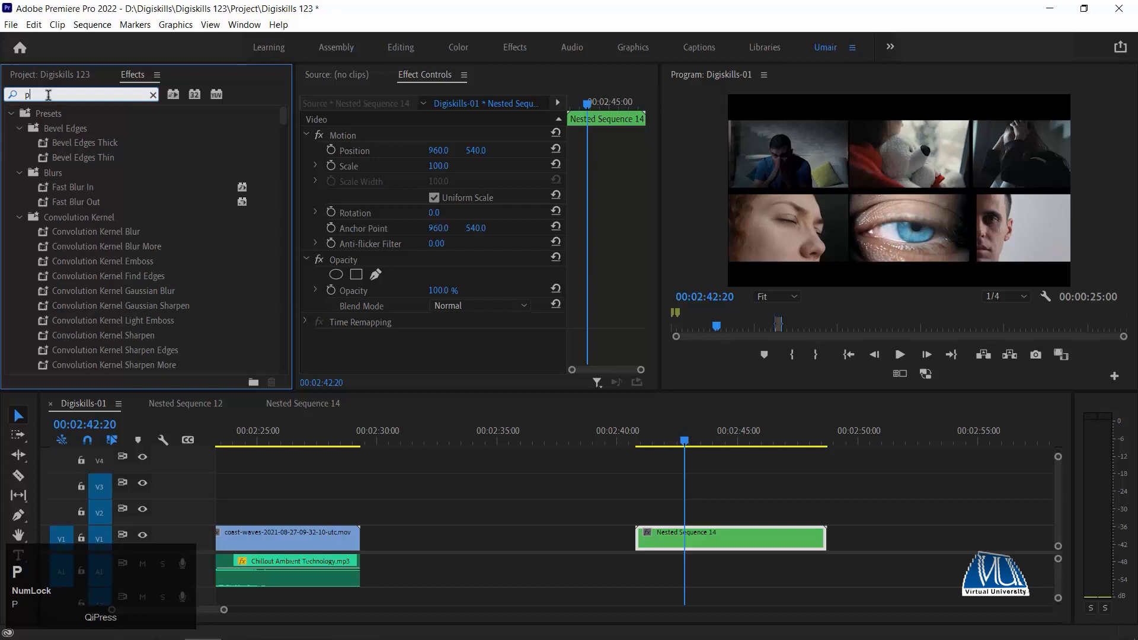
text(rocamp)
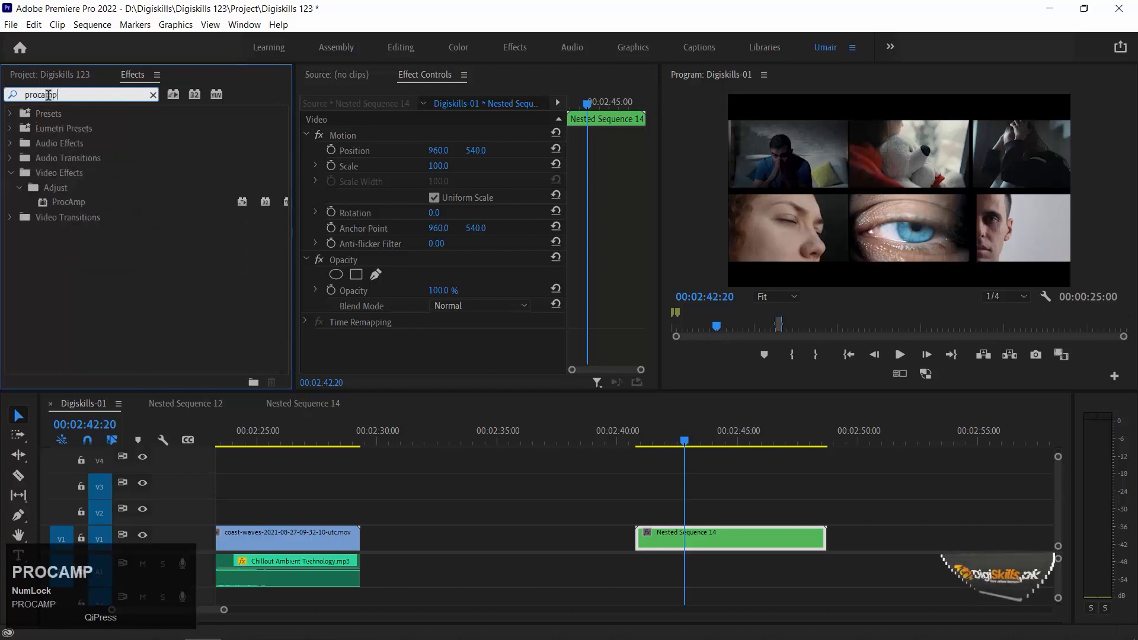
drag(54, 198, 719, 548)
- Set the ProcAmp saturation of the Nested Sequence 14 clip to 1.0
drag(649, 169, 649, 248)
drag(439, 305, 417, 306)
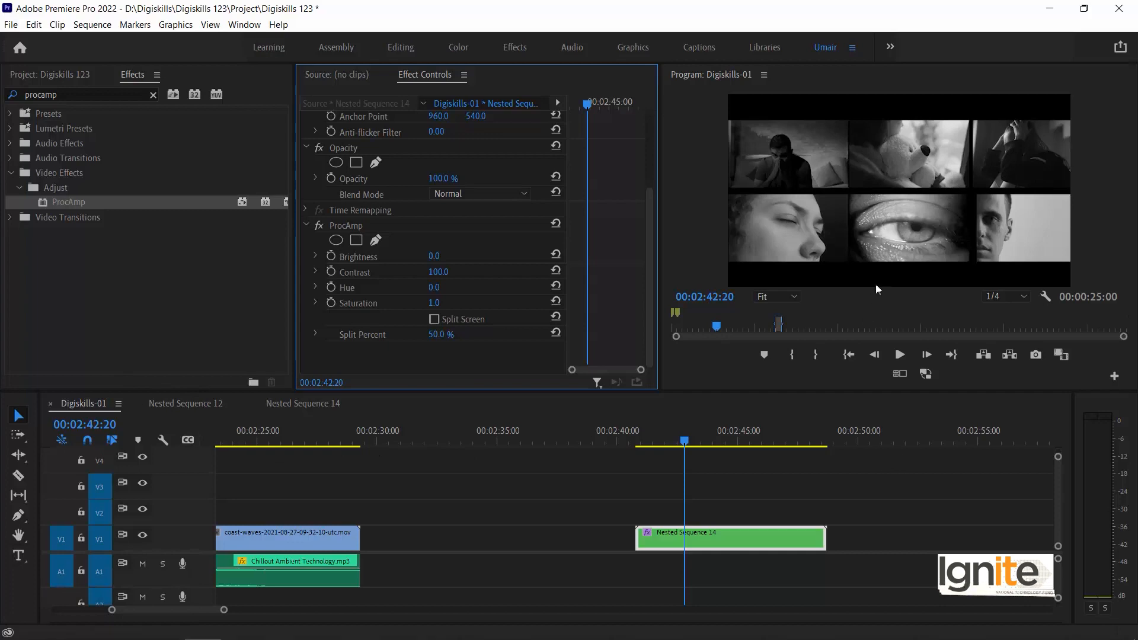
drag(919, 470, 883, 489)
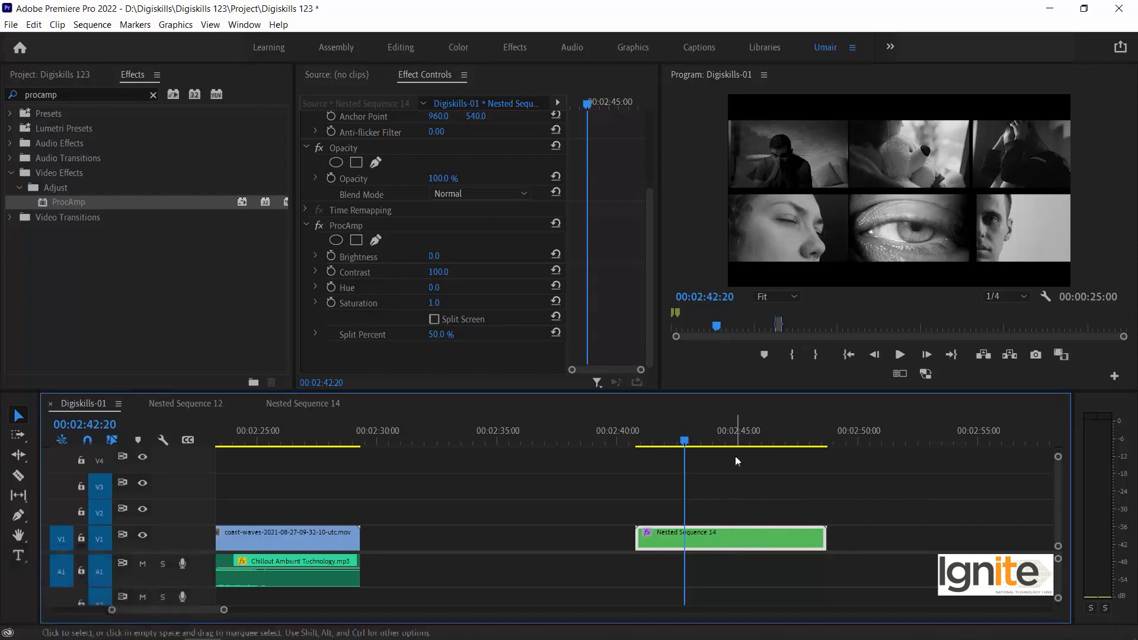
- Look inside the Nested Sequence 14 clip and its nested sequences 13 and 12, and return to the Digiskills-01 sequence
double_click(728, 537)
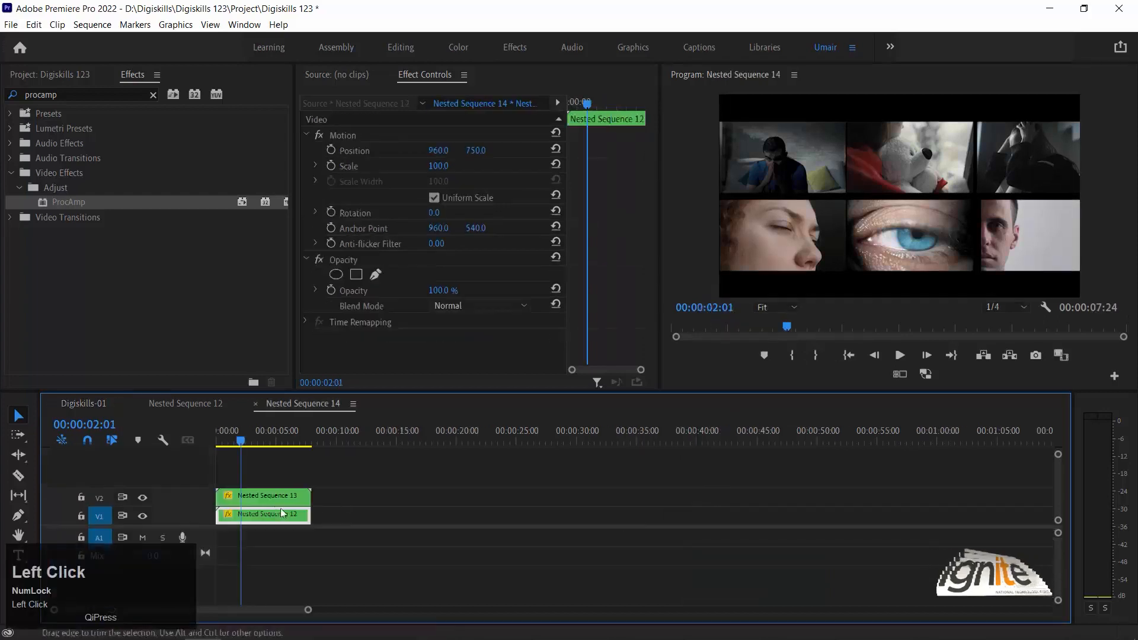
double_click(236, 501)
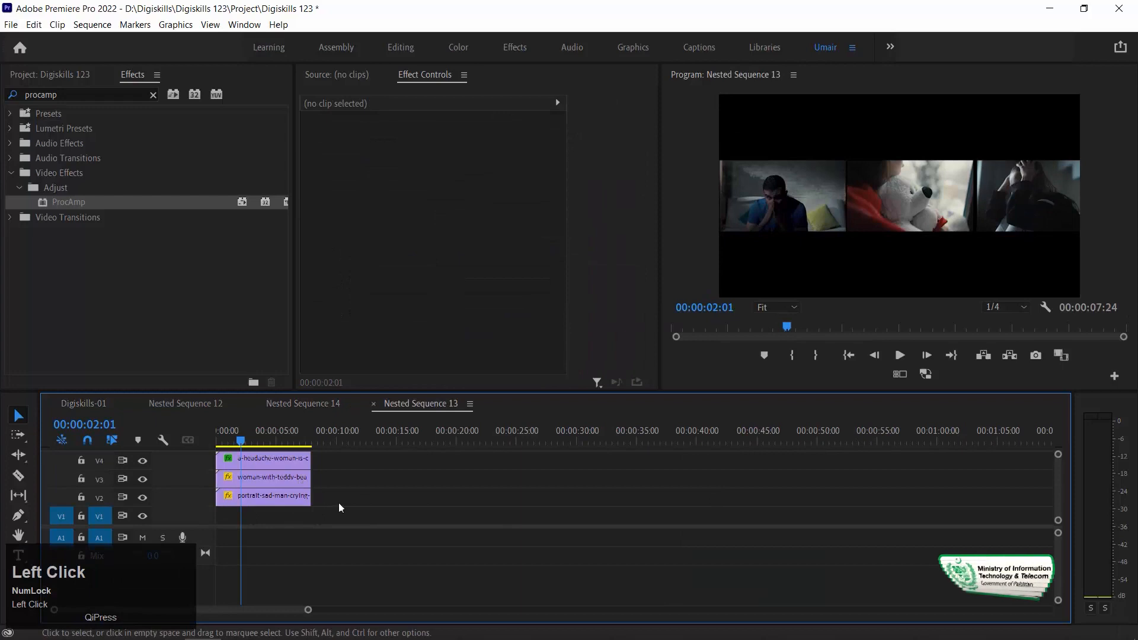
click(372, 403)
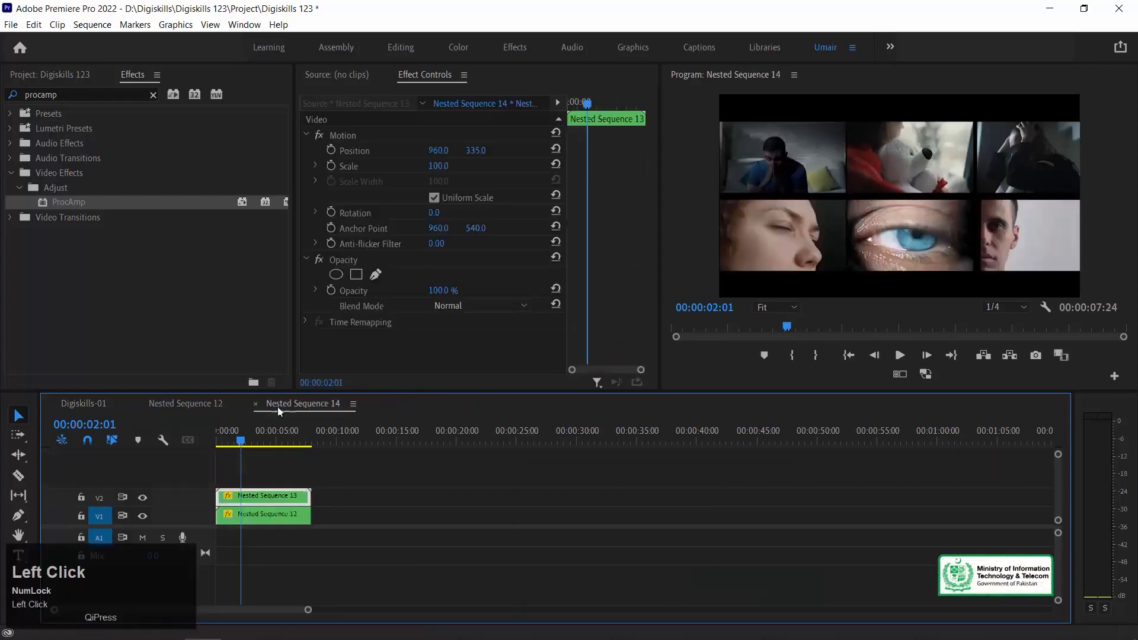
double_click(238, 515)
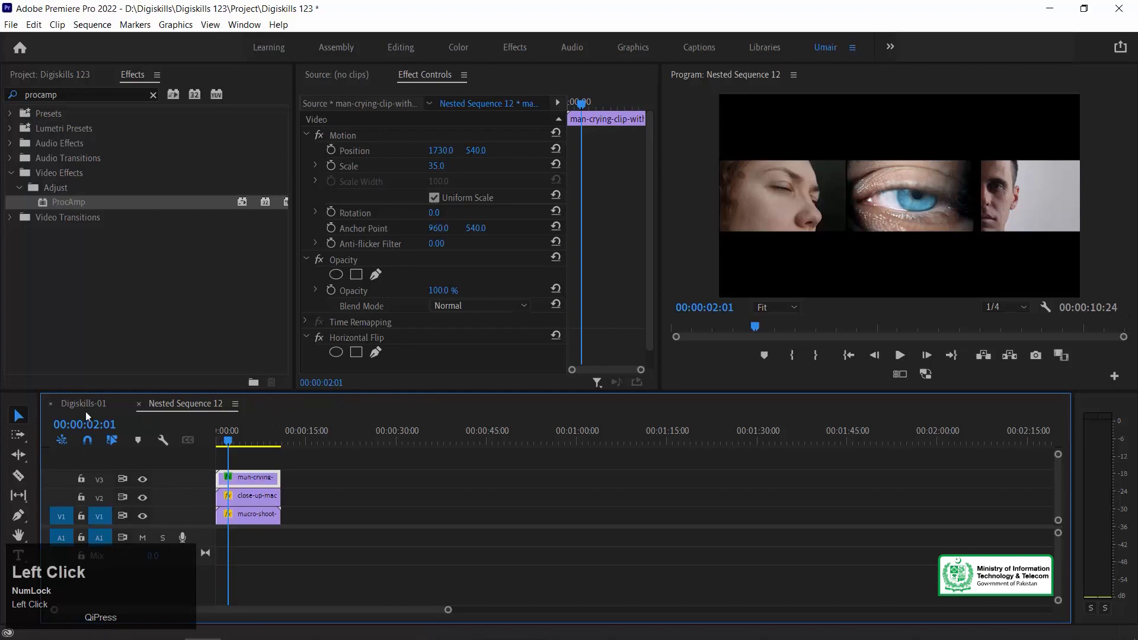
click(139, 405)
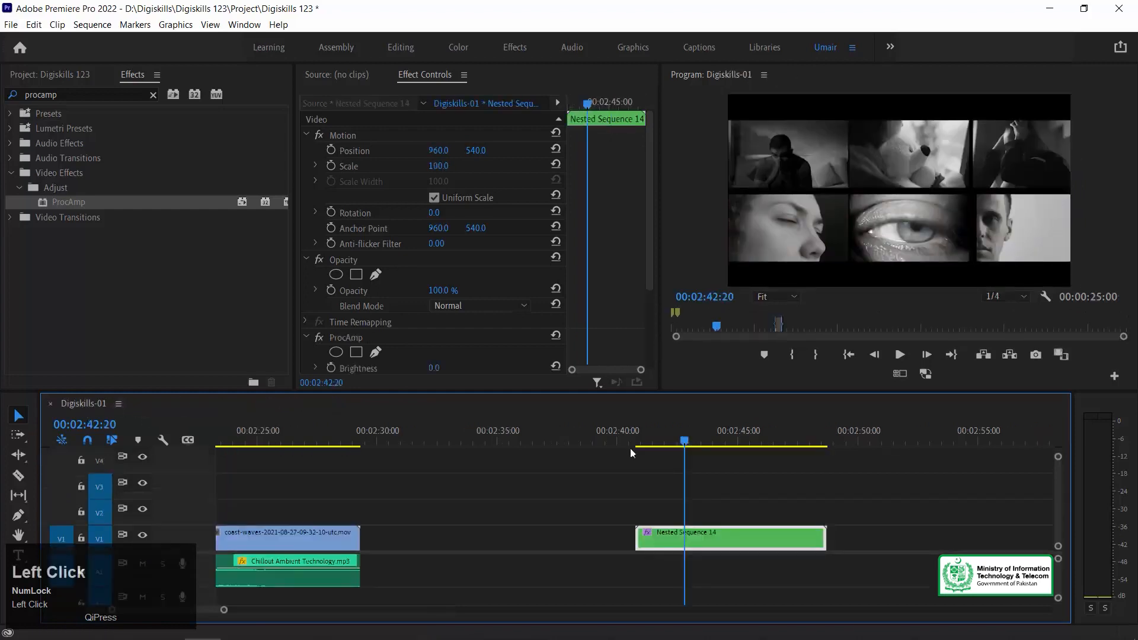
- At 00:02:43:18, set the ProcAmp saturation of the Nested Sequence 14 clip to 62.0 and its hue to -174.0°
click(706, 439)
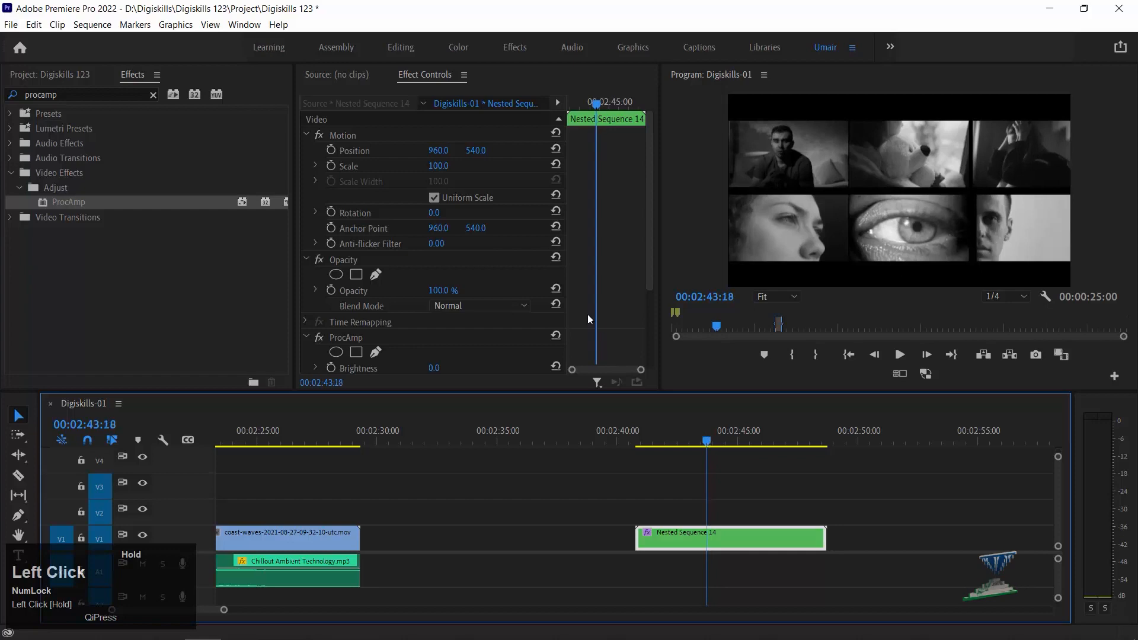
drag(650, 245, 634, 311)
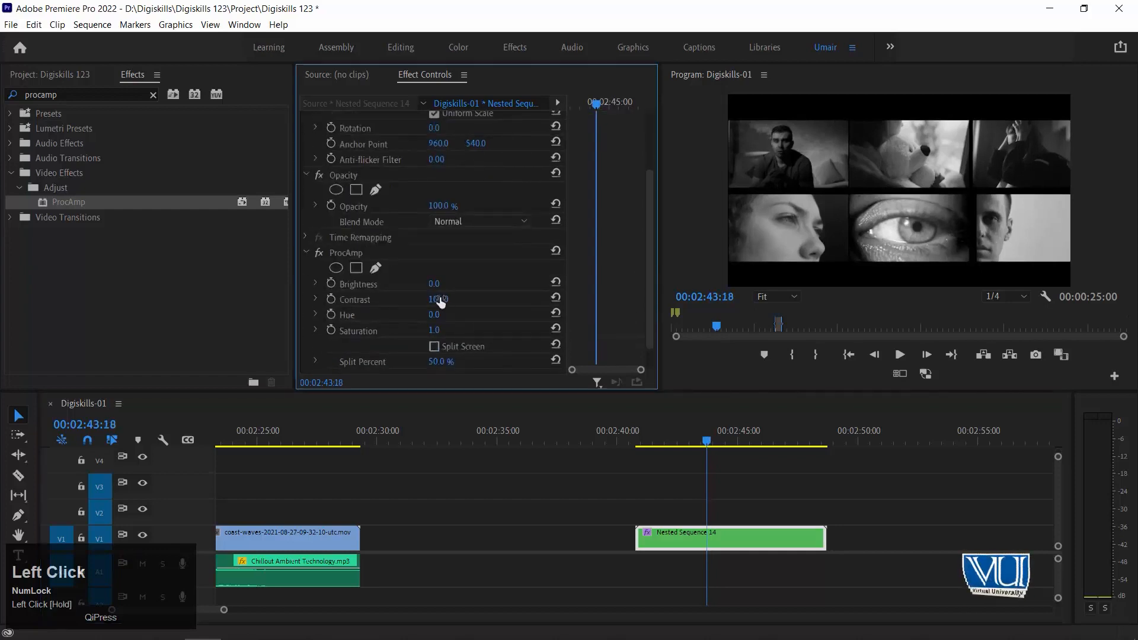
drag(439, 317, 408, 323)
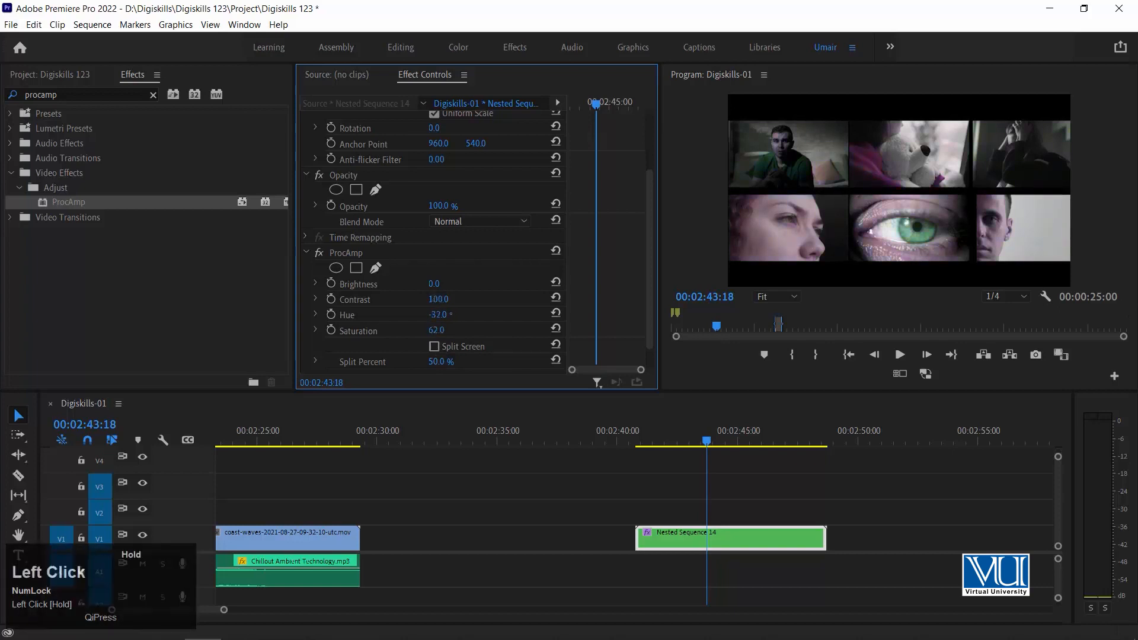
mouse_move(441, 314)
mouse_down()
mouse_move(394, 315)
mouse_move(447, 314)
mouse_up()
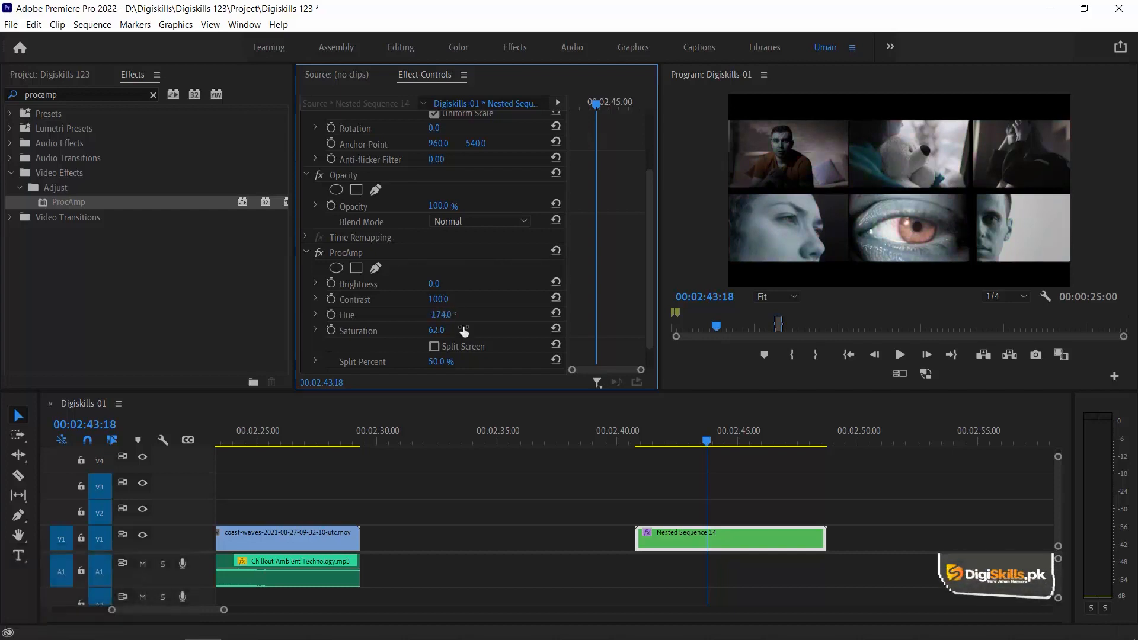
- Create a new legacy title with the default settings, with the Digiskills-01 playhead at 00:02:43:09
click(698, 442)
key(minus)
key(minus)
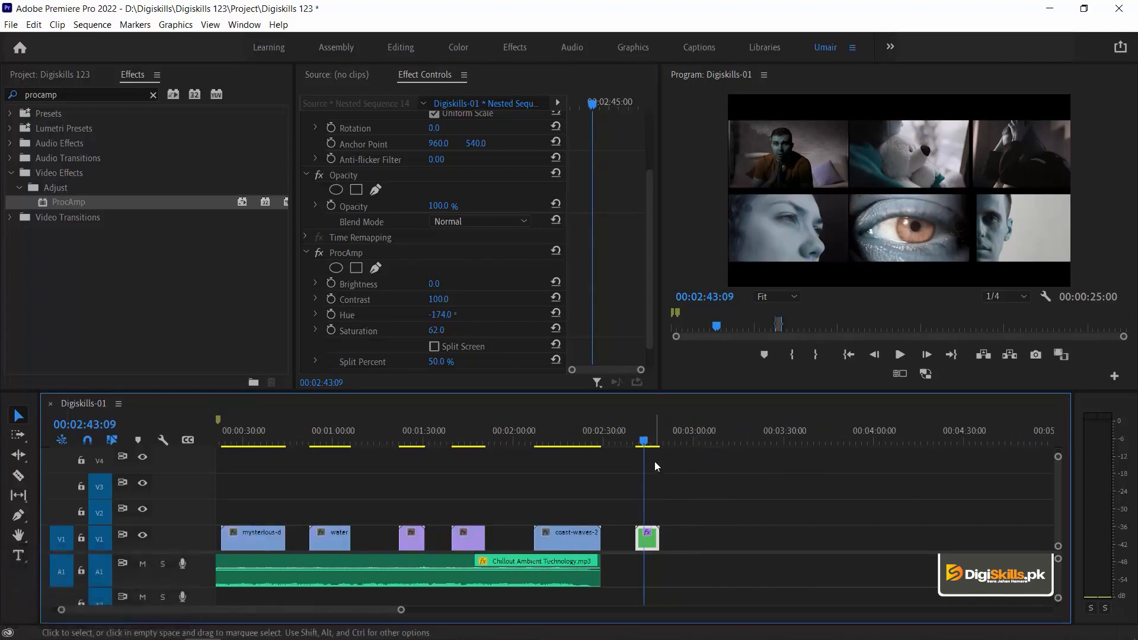
click(11, 24)
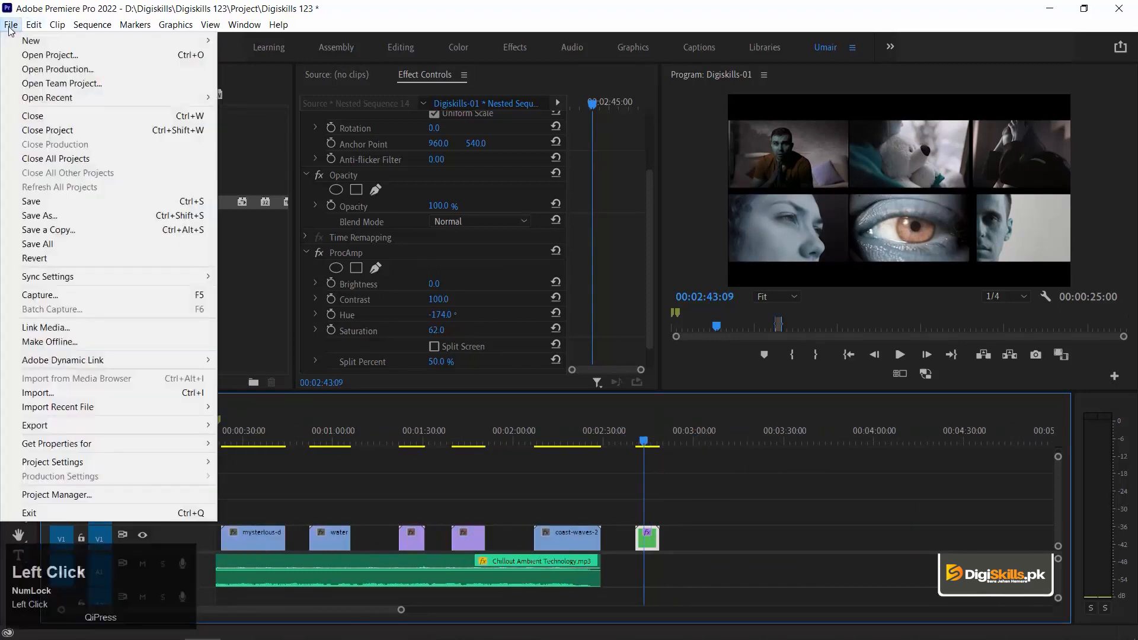
mouse_move(20, 47)
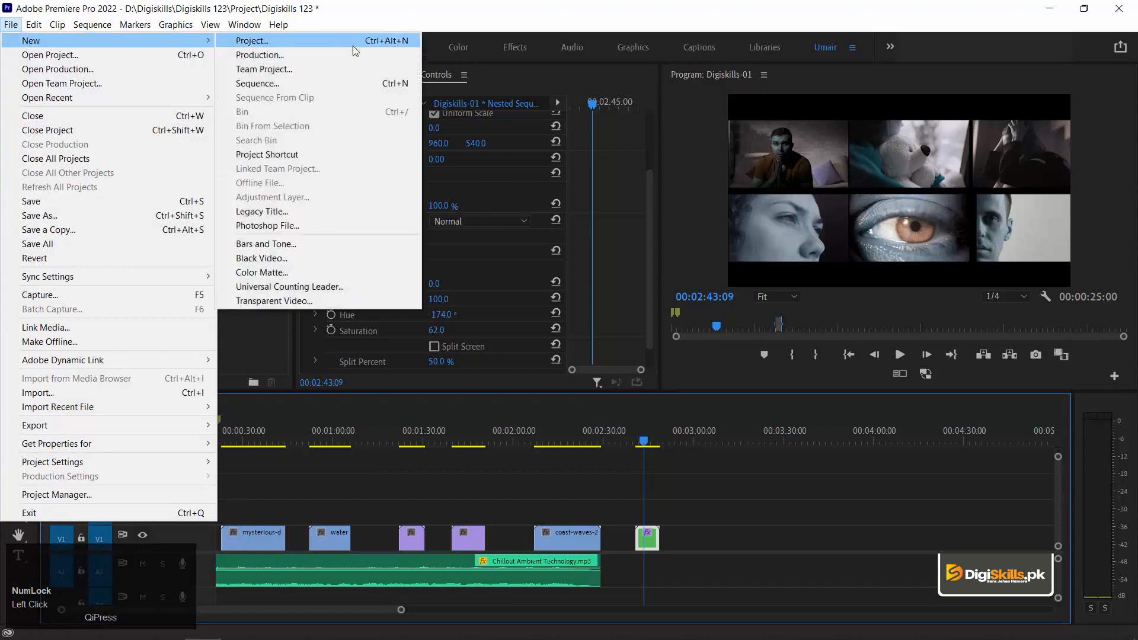
click(304, 211)
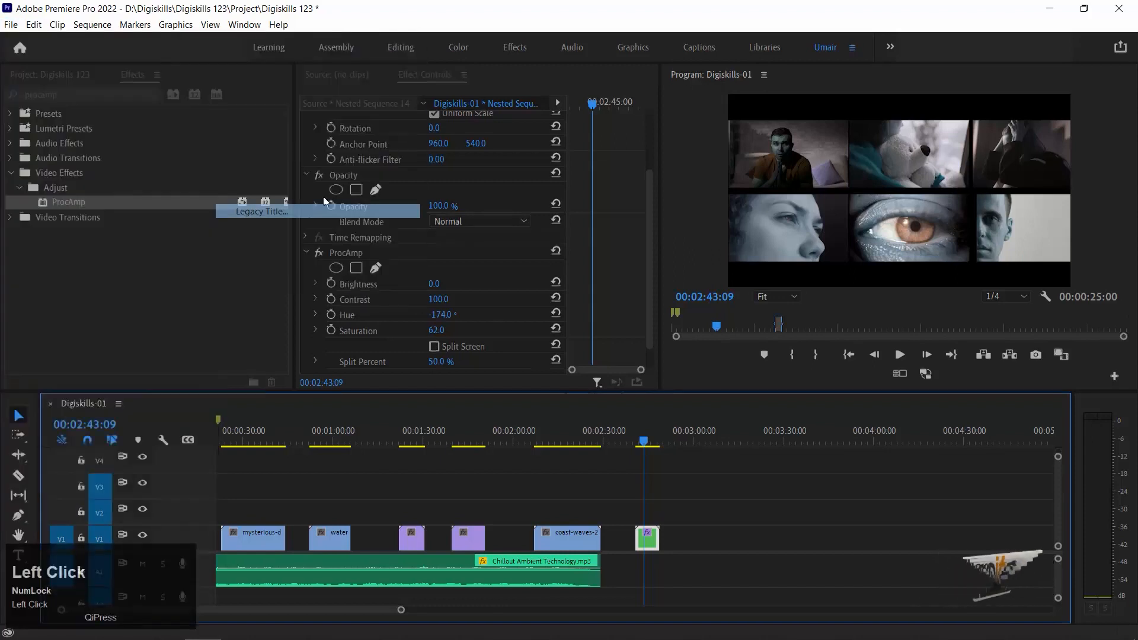
click(593, 393)
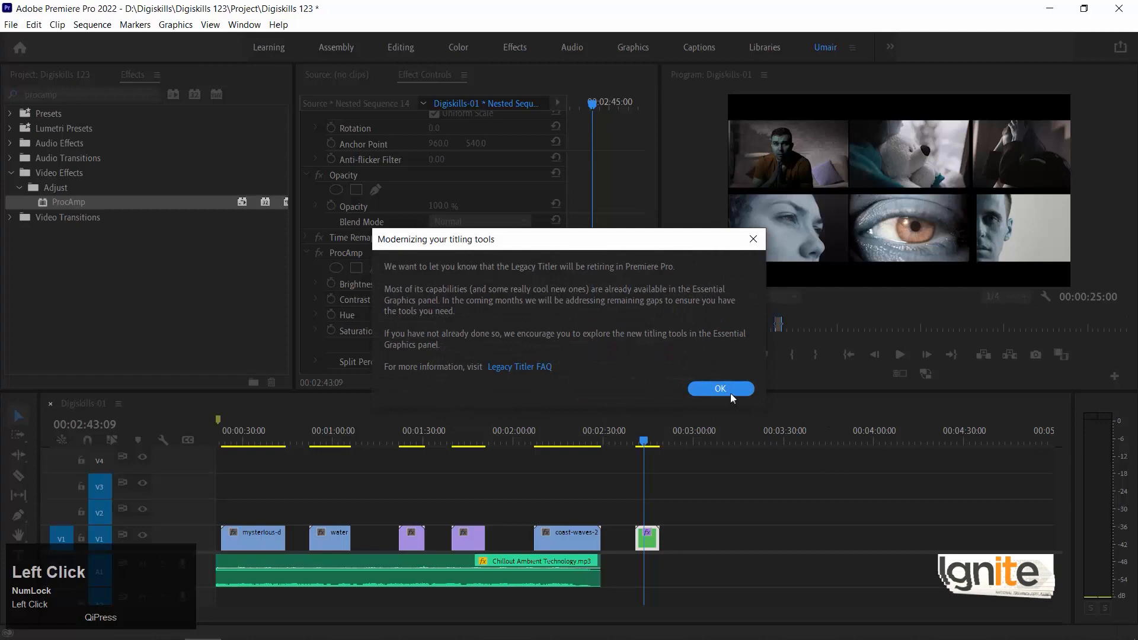
click(731, 392)
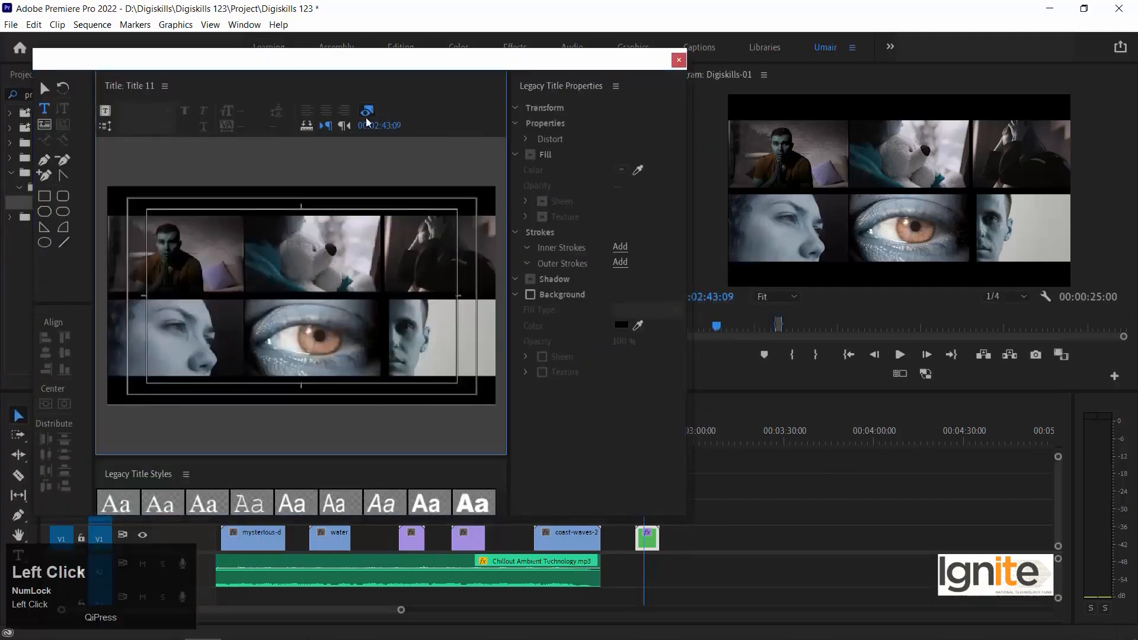
- Hide the title's background video and write VIRTUAL UNIVERSITY and PRESENTS on two lines, with VIDEO EDITING COURSE below a blank line
click(367, 113)
click(235, 267)
text(VIRTUAA)
text( UNIVEERSITY)
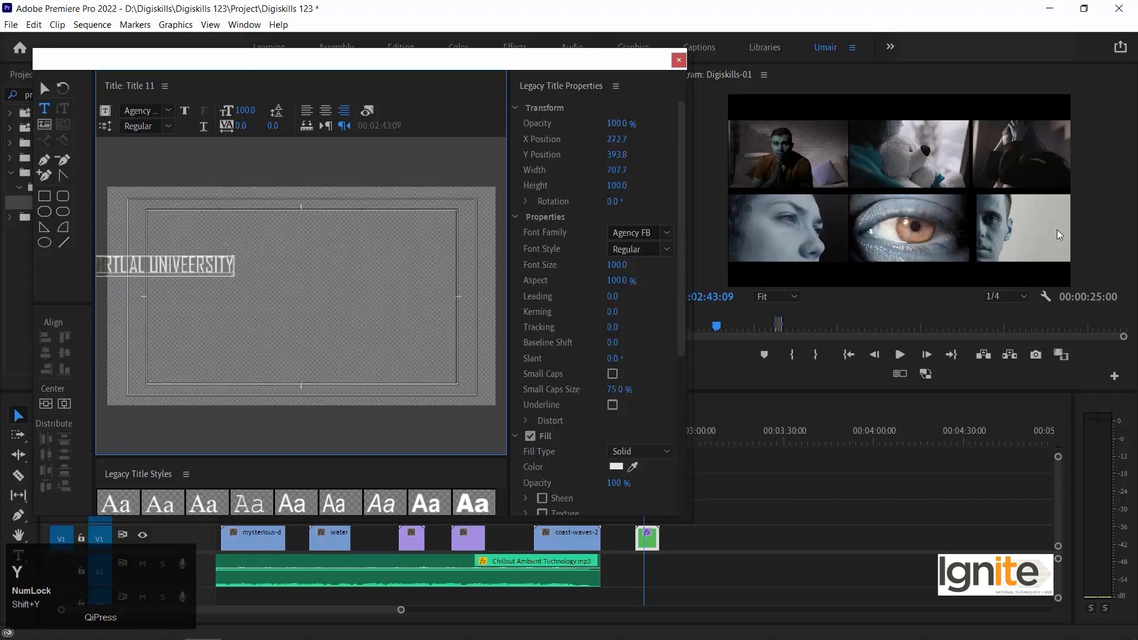
key(Left)
key(Delete)
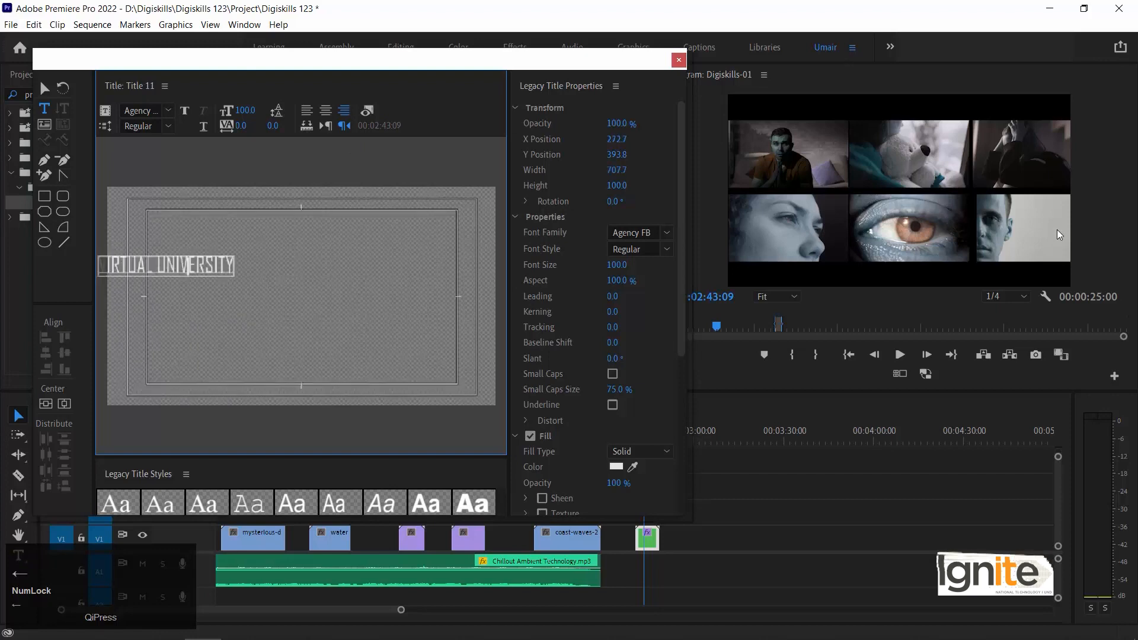
key(Return)
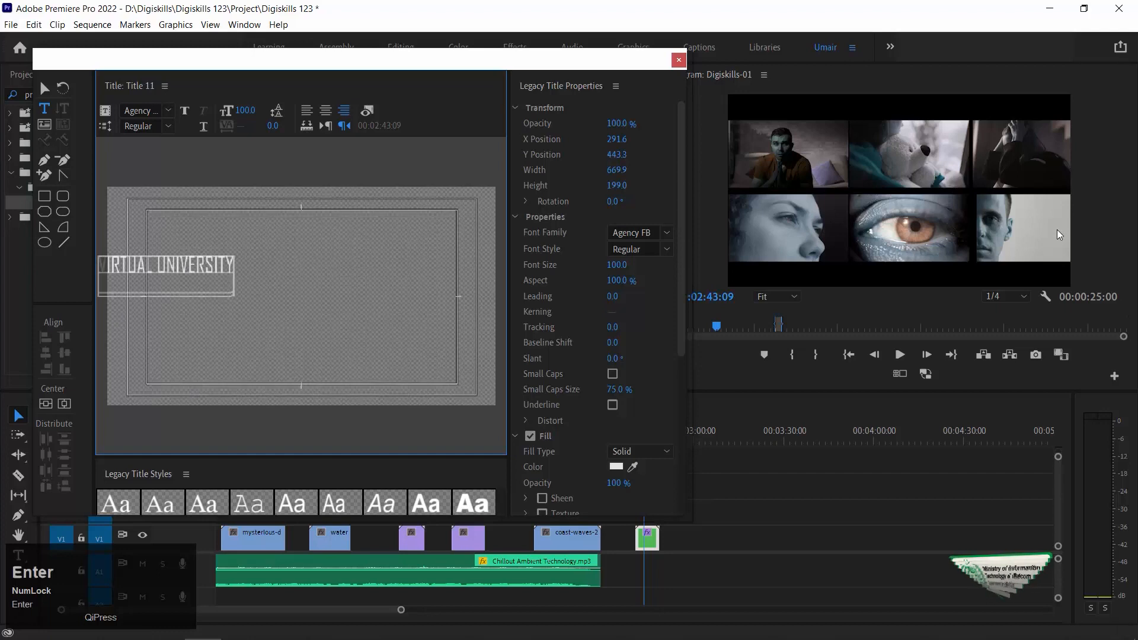
text(PRESENTS)
key(Return)
key(Return)
text(VIDEO EDITING COURSE)
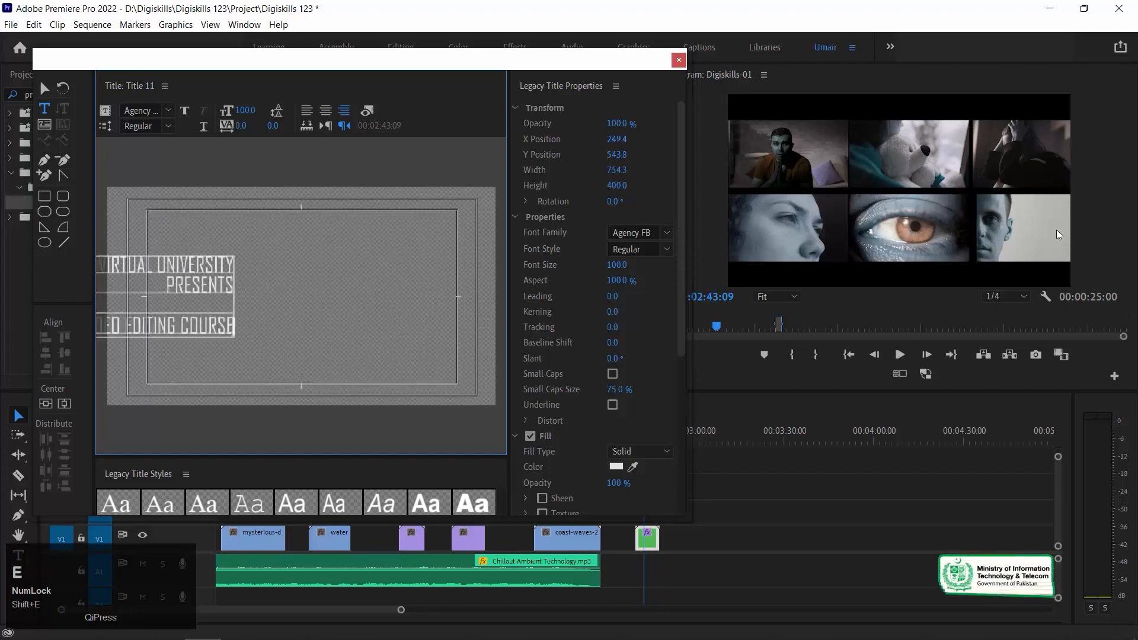
- Center-align all the title text and center the text block horizontally and vertically in the frame
key(ctrl+a)
click(328, 111)
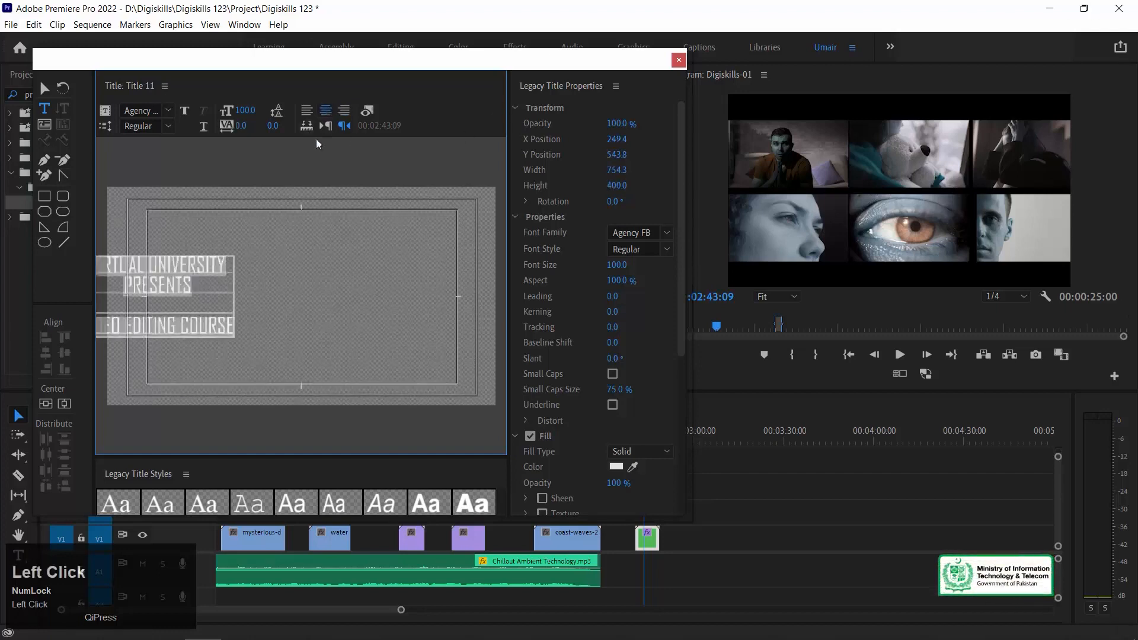
click(45, 404)
click(64, 404)
click(657, 232)
key(ctrl+a)
text(A)
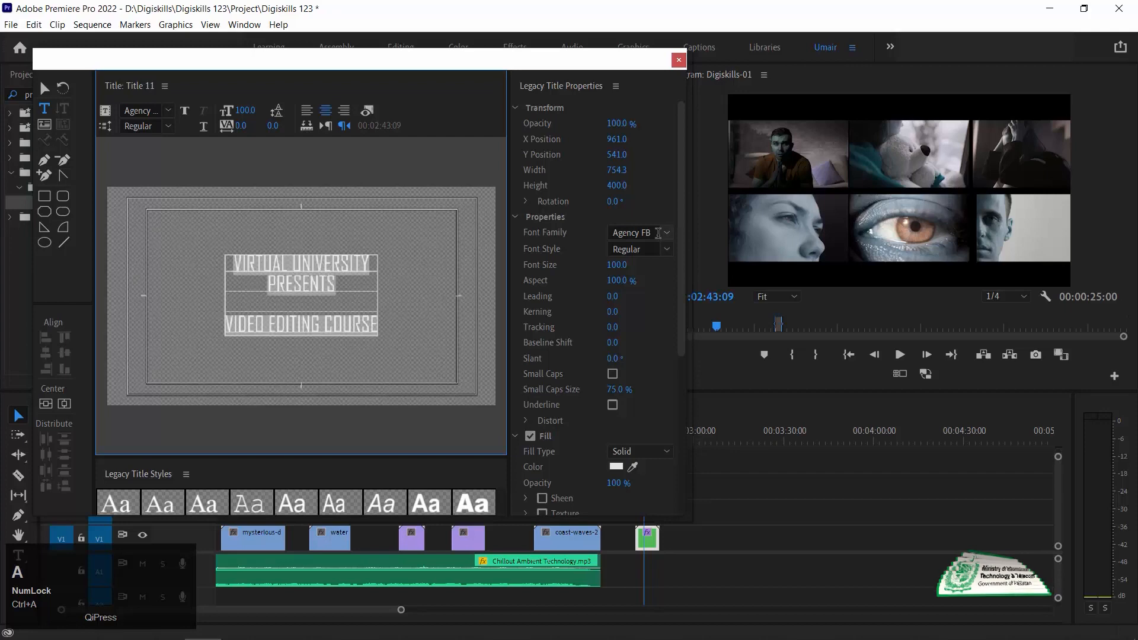
click(659, 232)
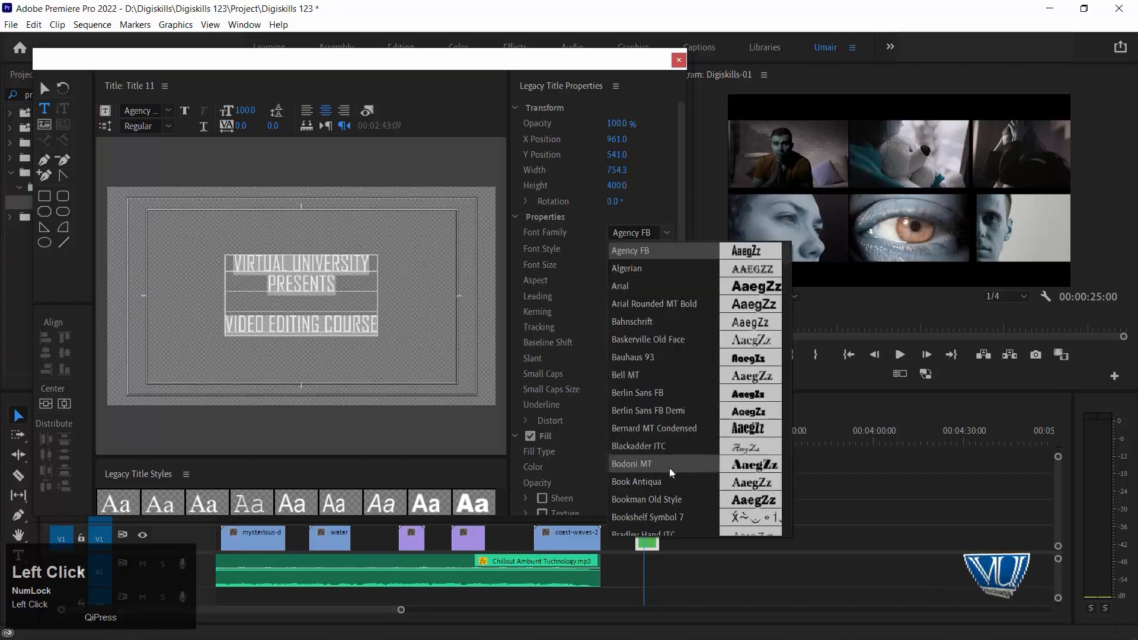
scroll(669, 473, down, 4)
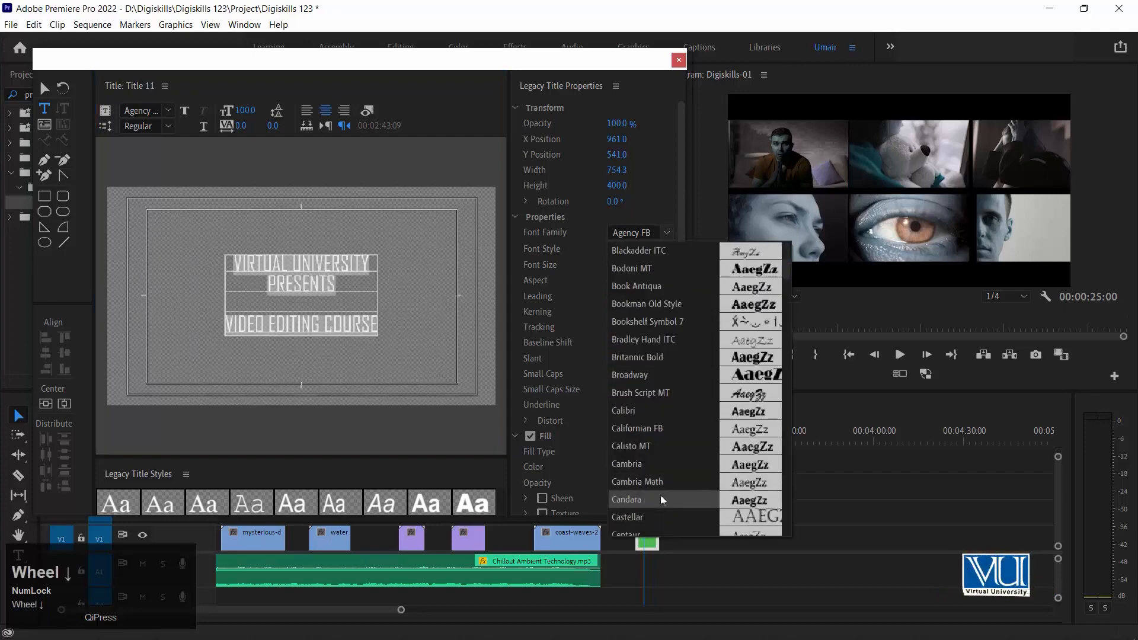
scroll(663, 500, down, 3)
scroll(671, 472, down, 3)
click(670, 472)
click(666, 232)
scroll(699, 500, down, 5)
scroll(693, 415, up, 12)
click(661, 251)
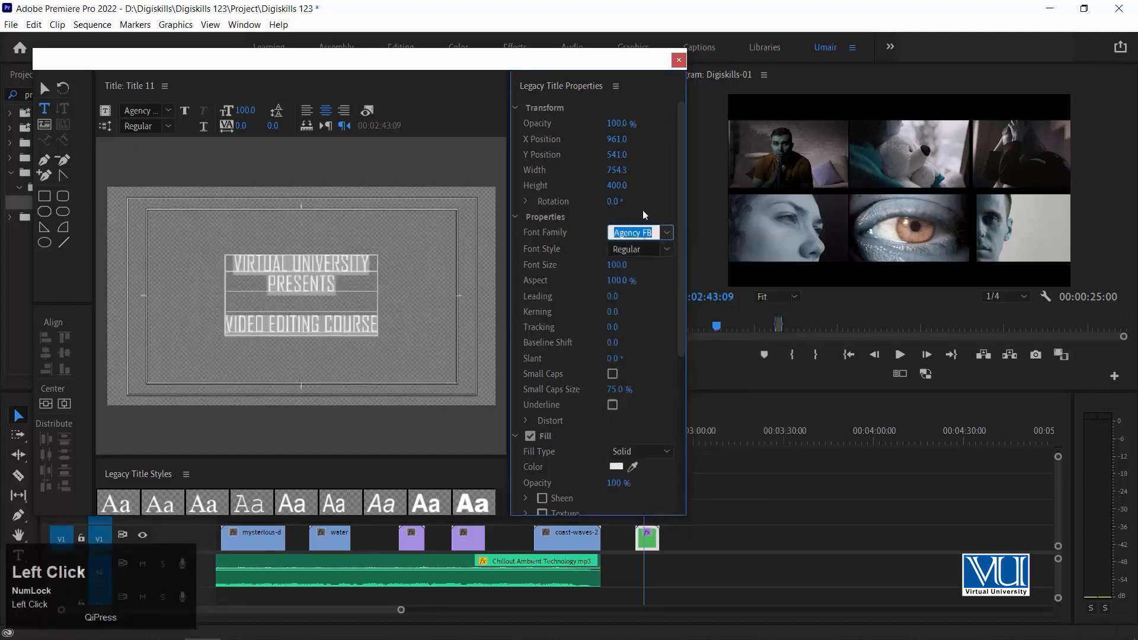
- Set the title text's font family to Century Gothic with the Bold style and recenter the text block in the frame
click(636, 233)
click(636, 233)
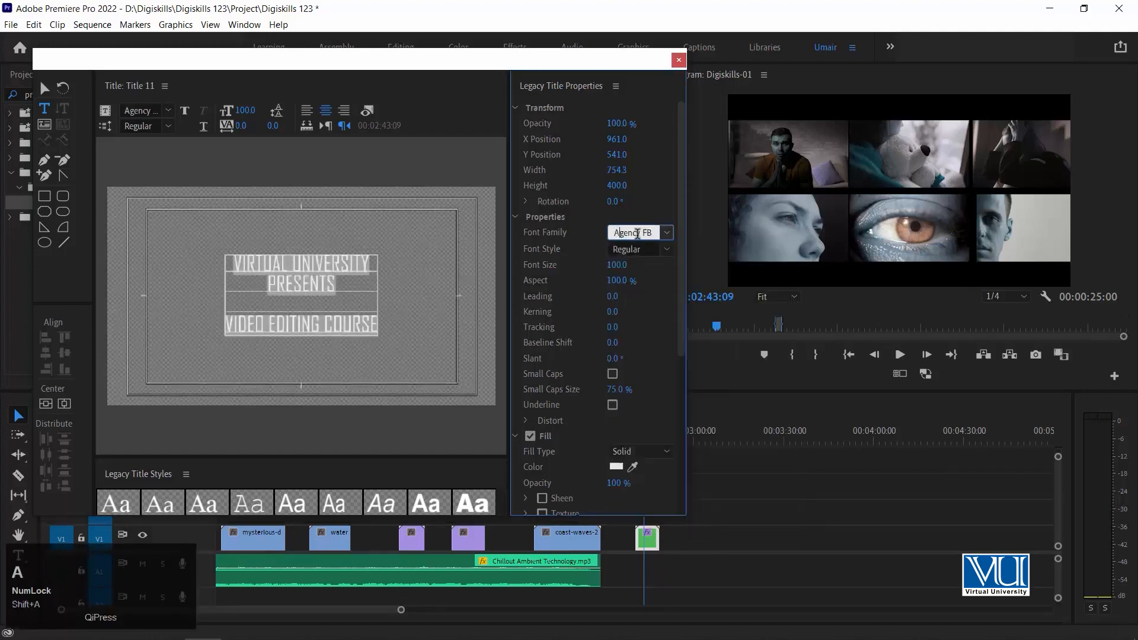
text(century)
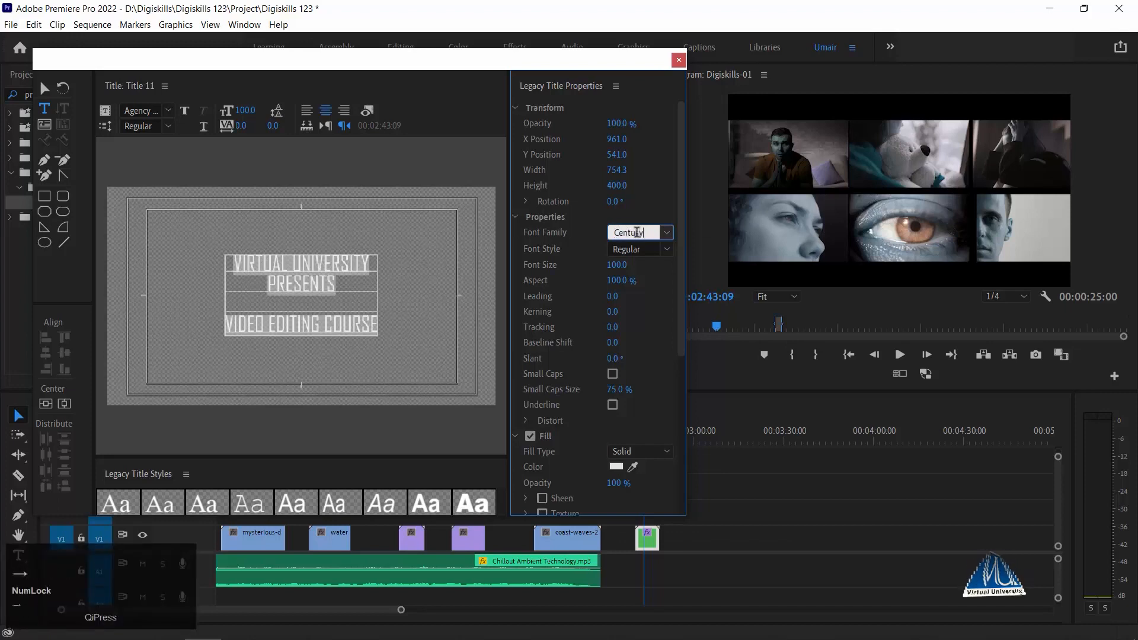
key(Return)
click(657, 249)
click(652, 264)
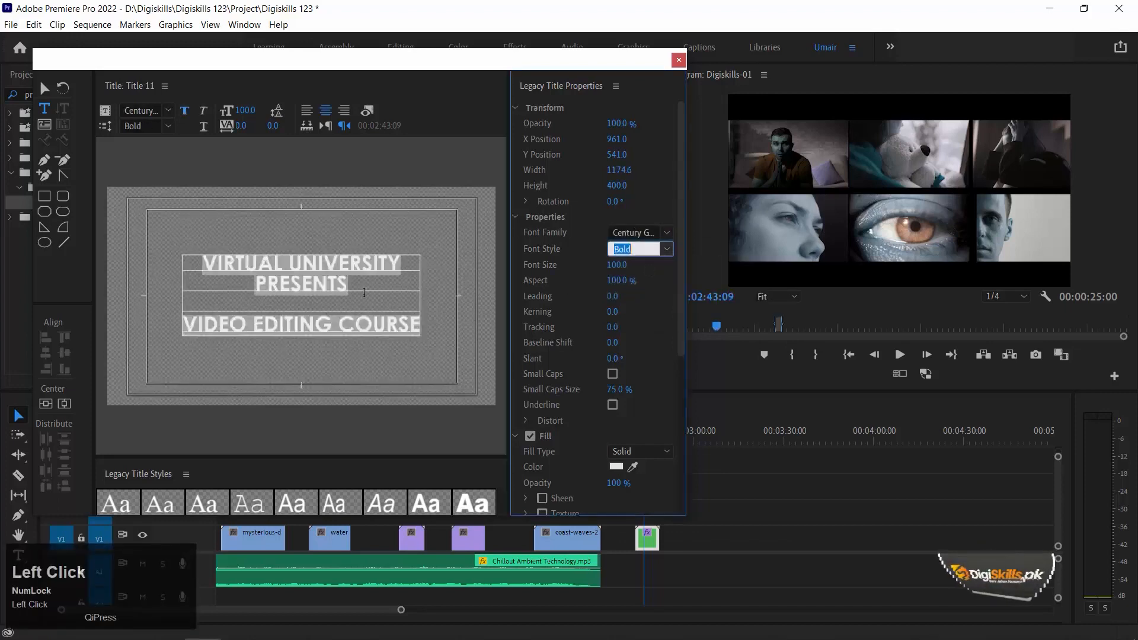
click(45, 405)
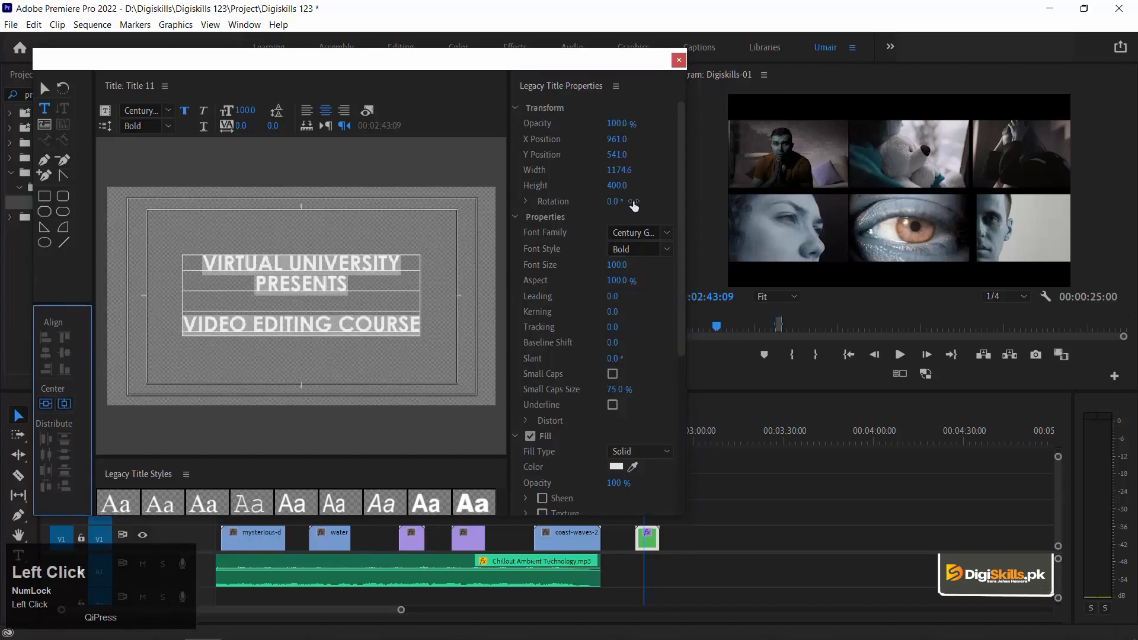
- Set the title text's font size to 75 and its leading to 26, keeping the text block vertically centered in the frame
click(617, 265)
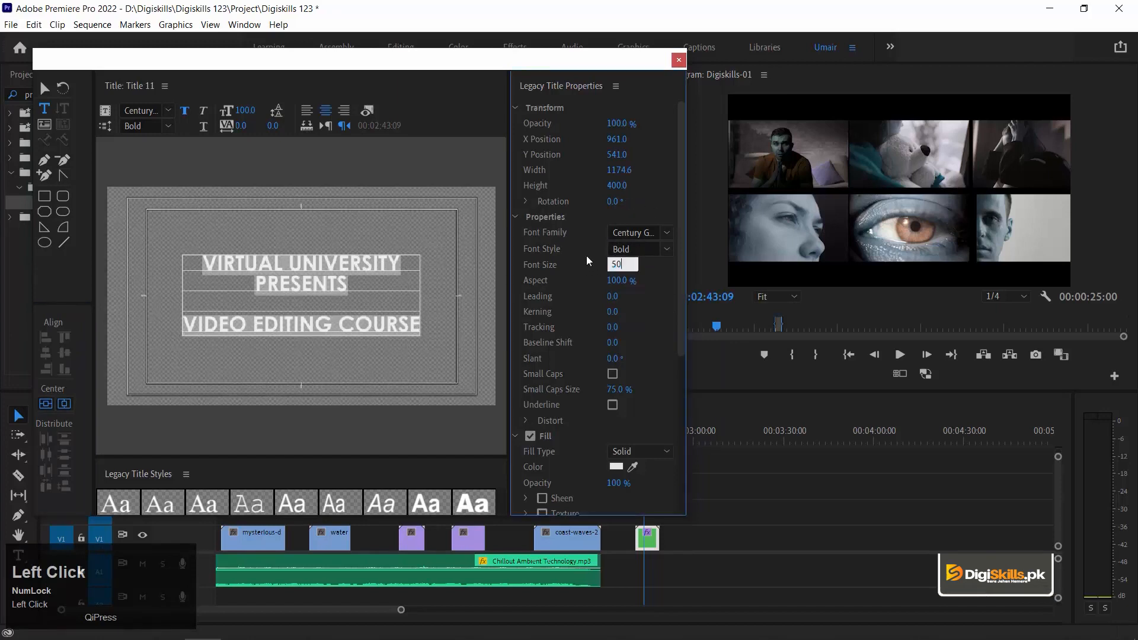
text(50)
key(Return)
click(631, 279)
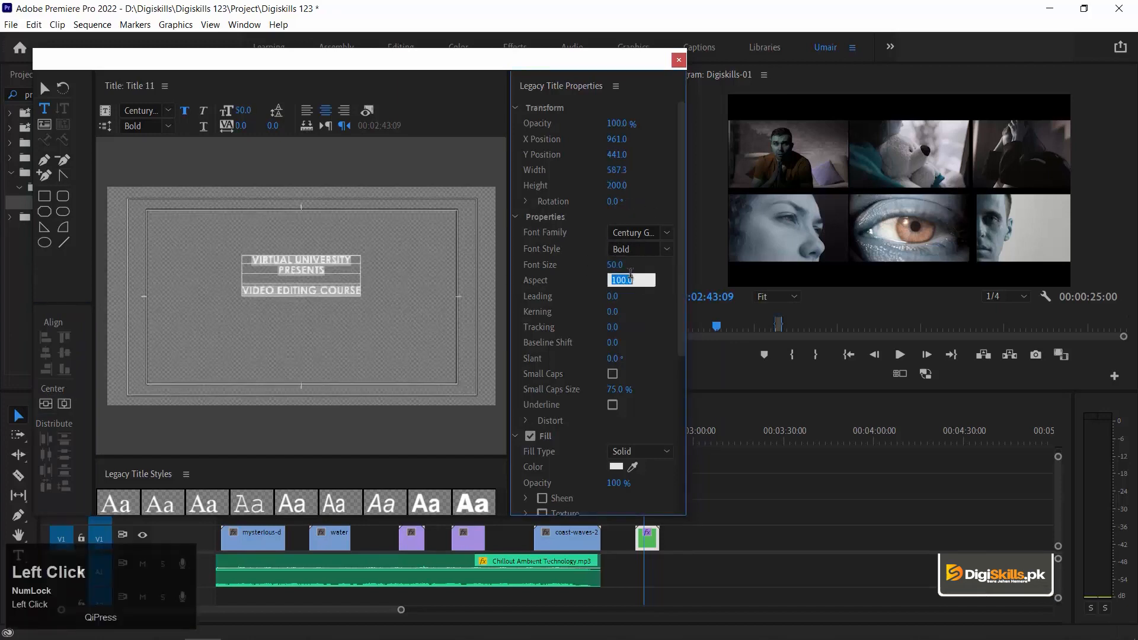
key(Return)
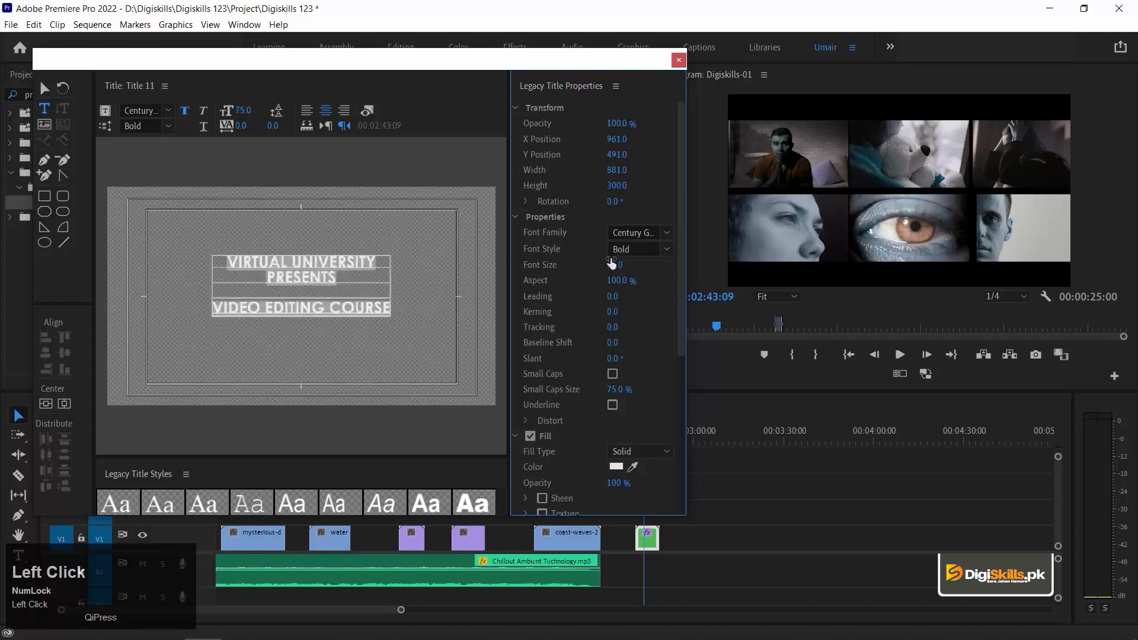
click(64, 403)
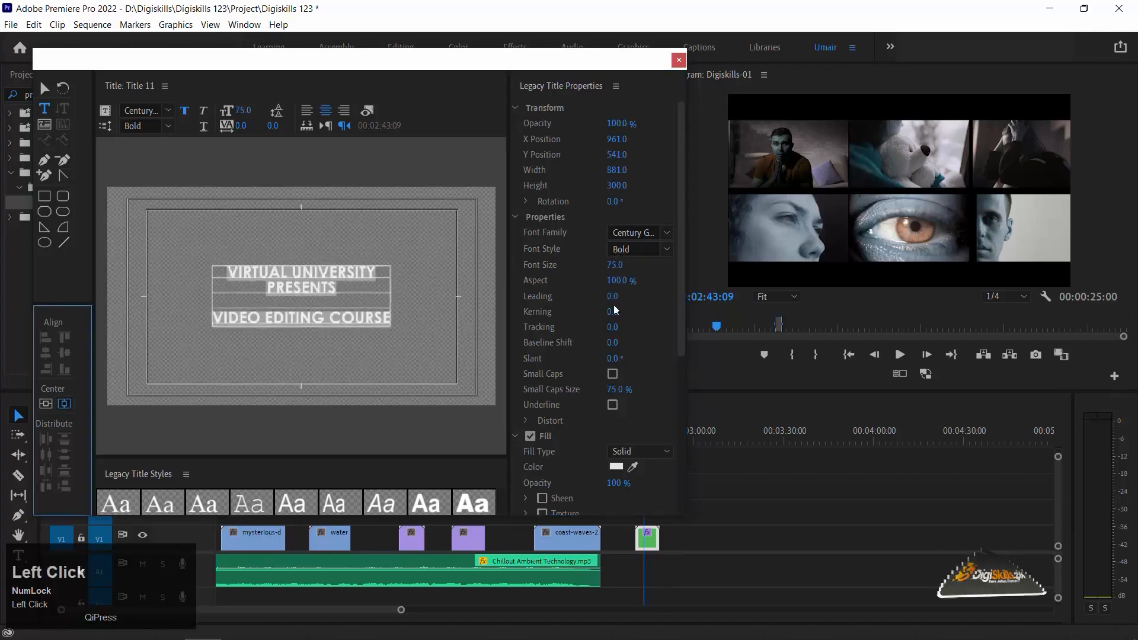
drag(613, 297, 628, 297)
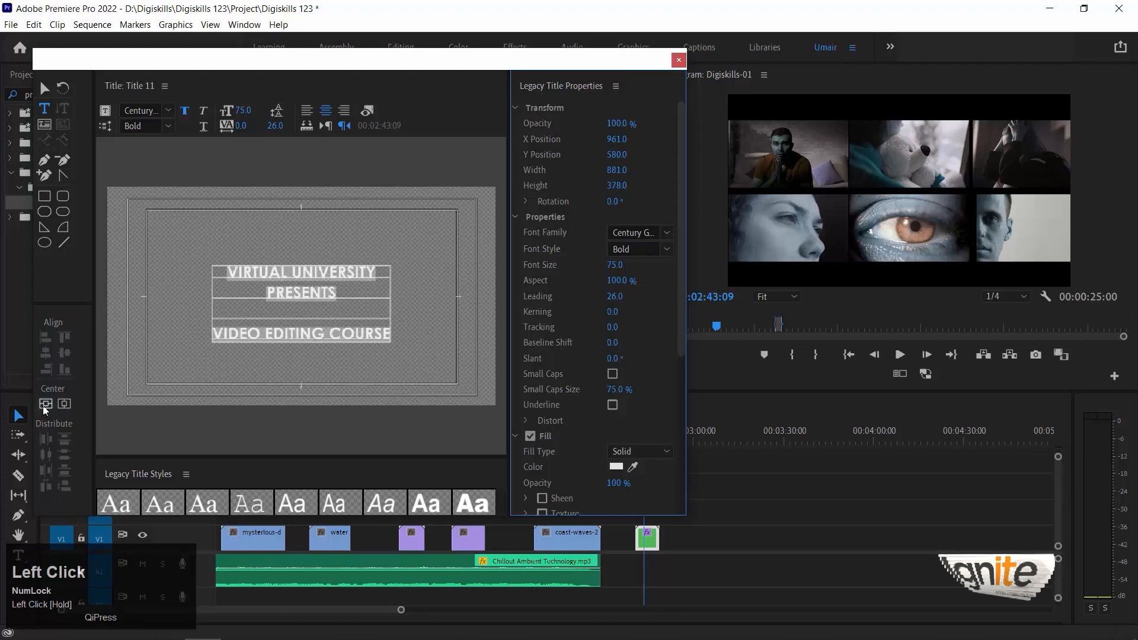
click(65, 405)
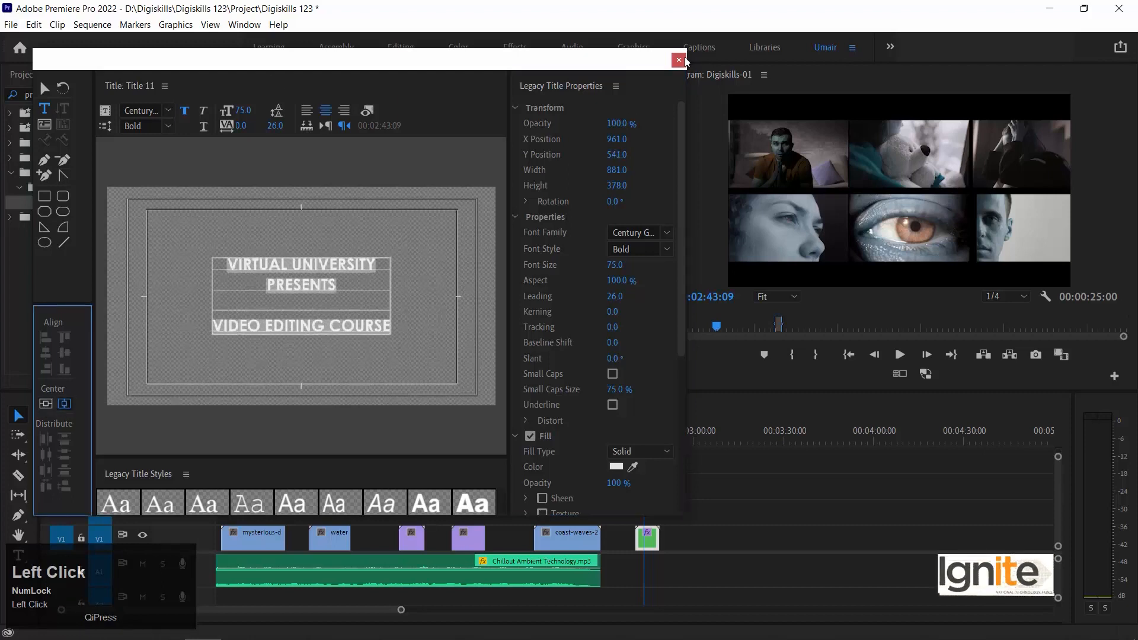
- Close the title editor and find the new title among the Digiskills 123 project items
click(679, 60)
click(40, 75)
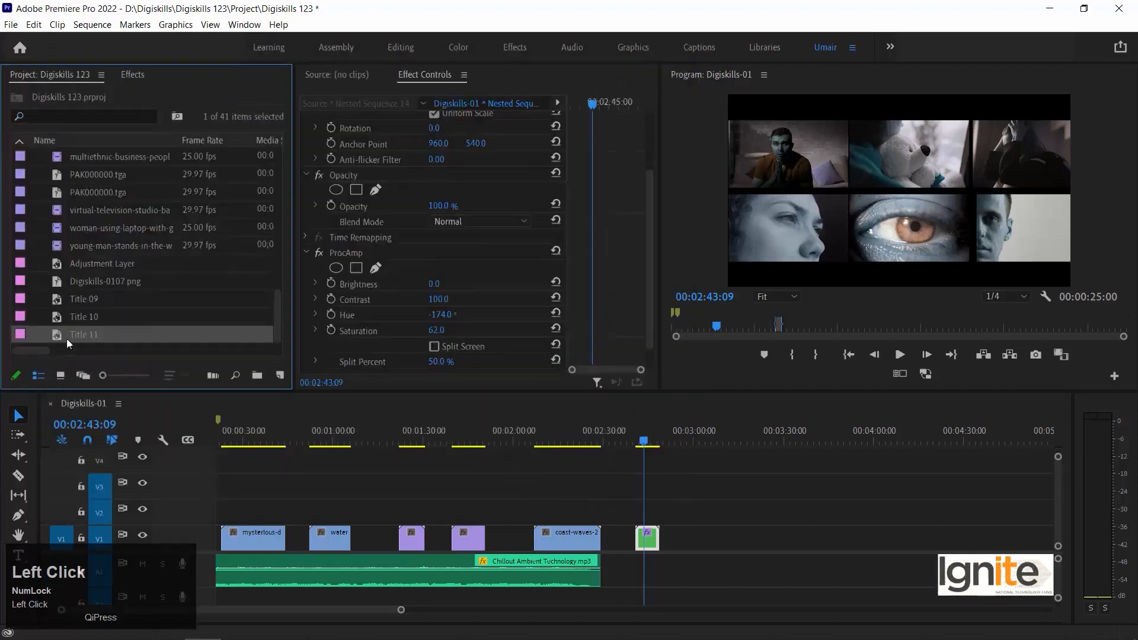
- Place Title 11 on track V1 after the split-screen nested sequence, starting at about 00:03:04:17, and preview it
drag(146, 347, 726, 538)
click(725, 436)
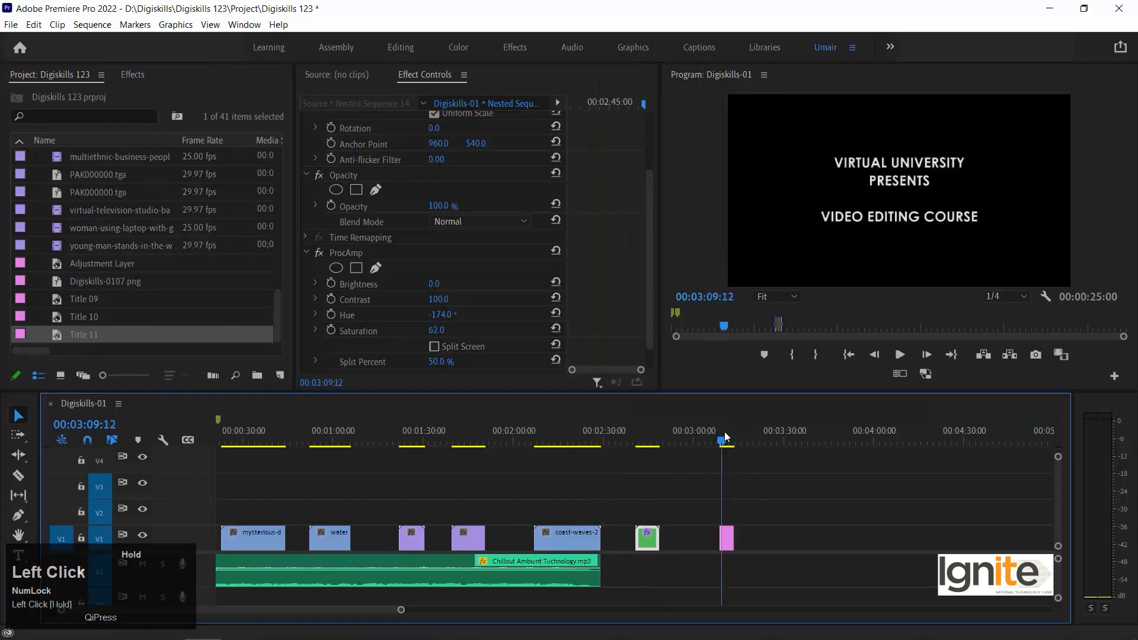
key(equal)
key(equal)
key(equal)
click(614, 436)
key(Up)
drag(596, 540, 498, 538)
drag(486, 433, 541, 433)
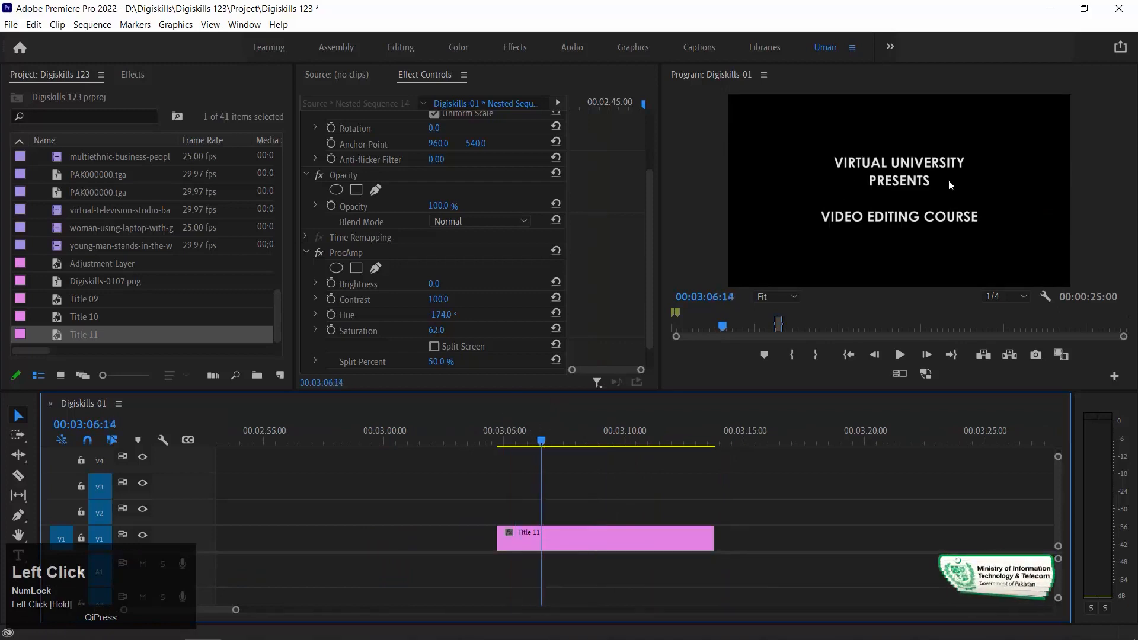
- Apply the Crop effect to the Title 11 clip and crop its bottom so only the VIRTUAL UNIVERSITY line shows
click(601, 533)
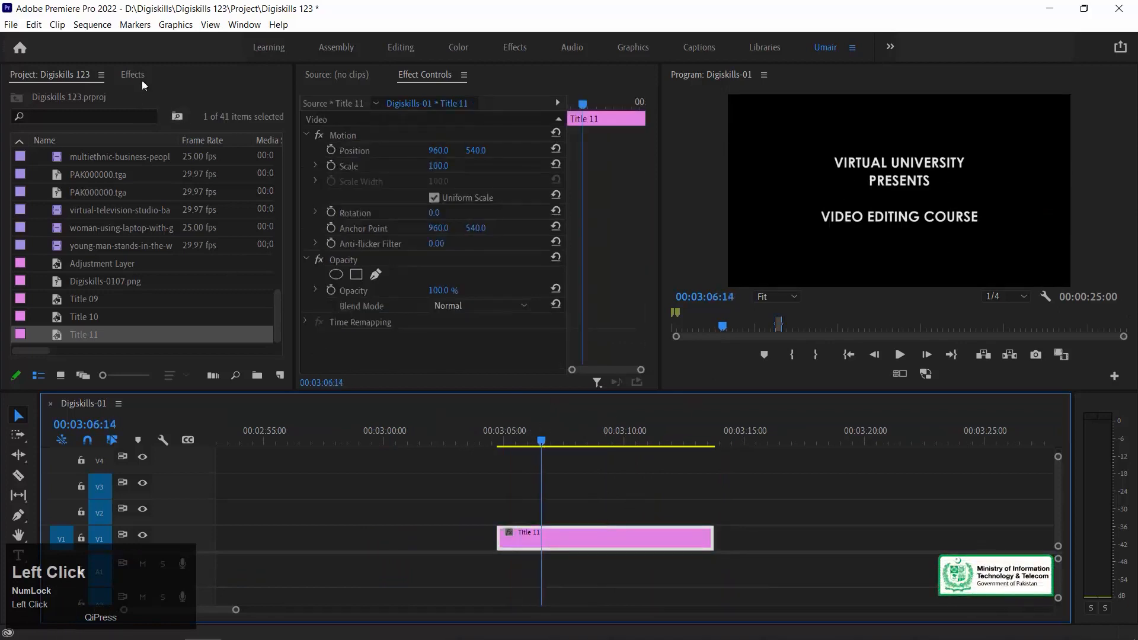
click(135, 75)
click(70, 96)
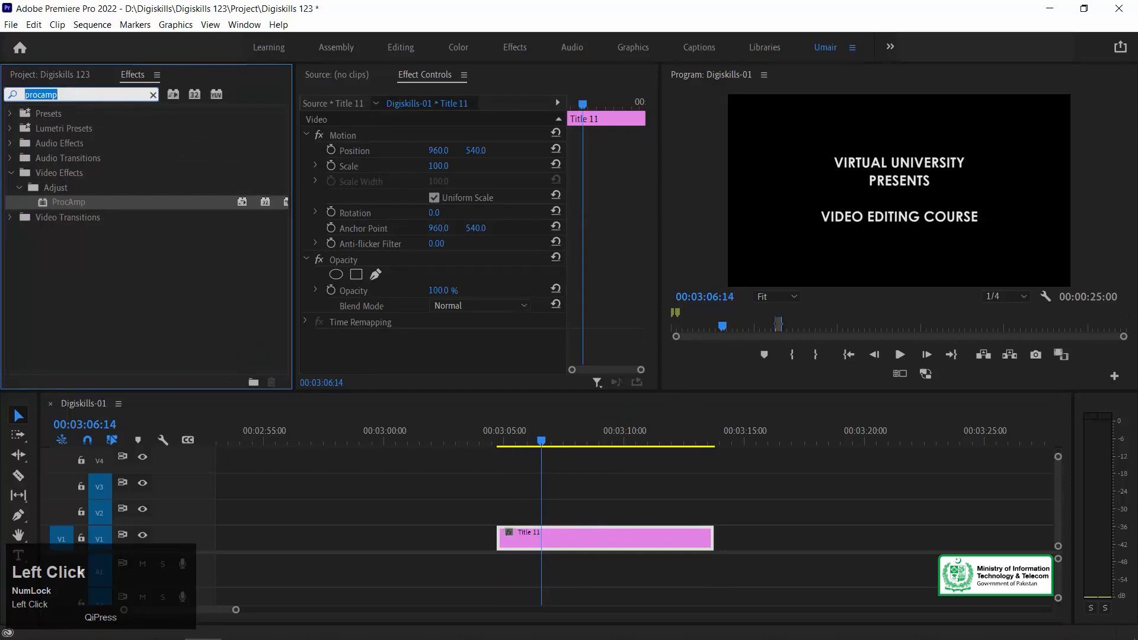
text(crop)
drag(61, 200, 523, 537)
click(358, 343)
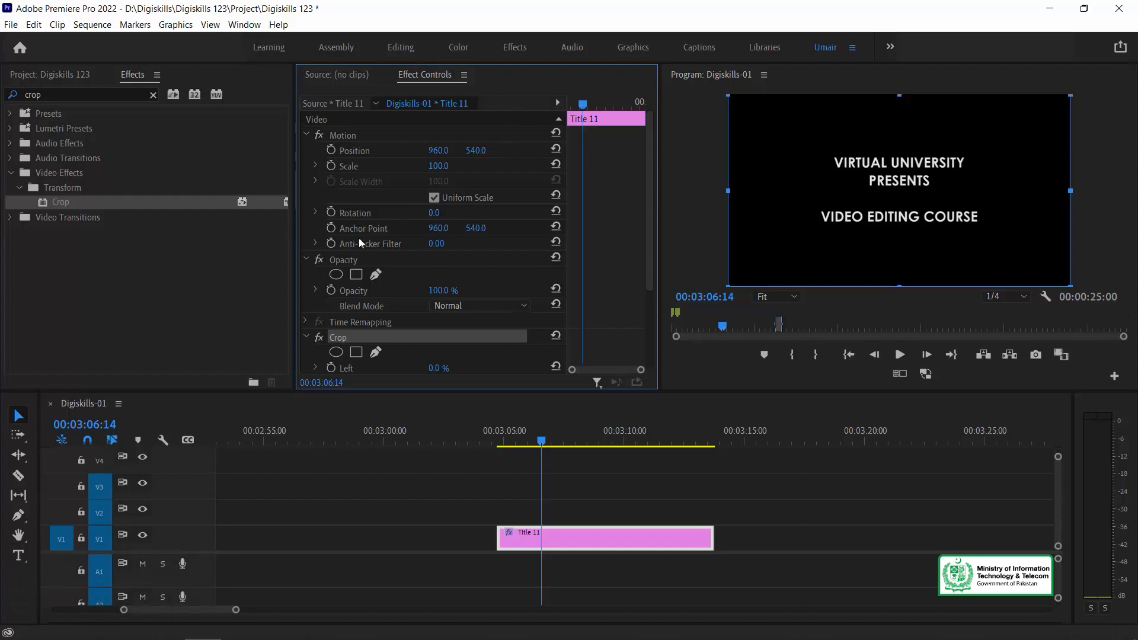
drag(961, 287, 961, 172)
- Duplicate the cropped title clip directly after the original on V1
click(532, 429)
key(Up)
key(Up)
key(Down)
key(Down)
key(minus)
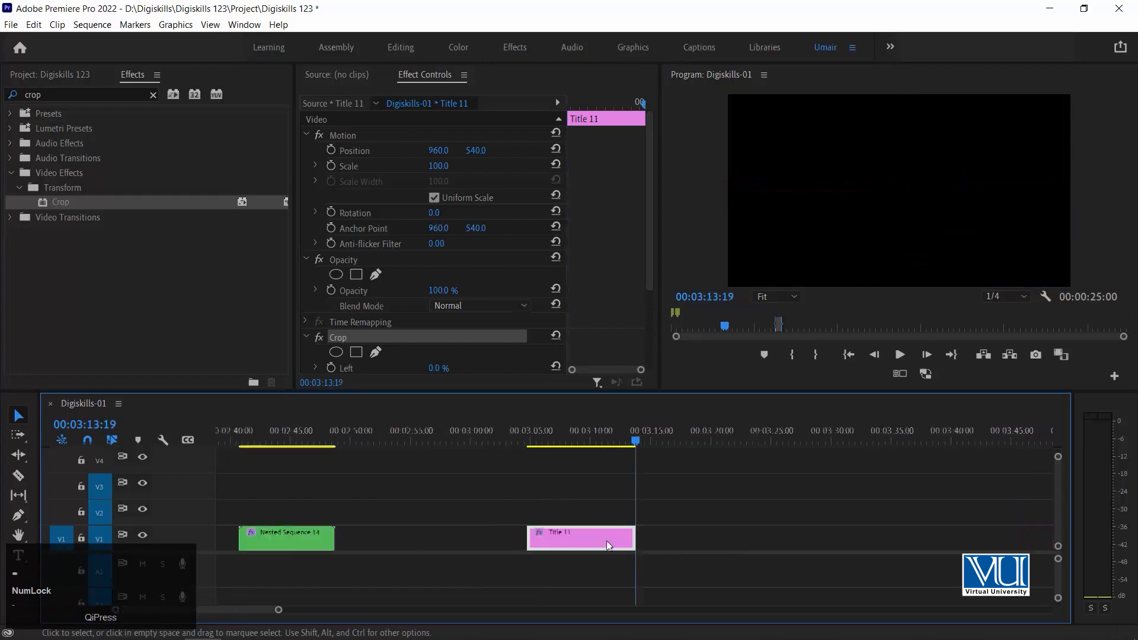
key(ctrl+c)
key(ctrl+v)
- Stack the duplicate on V2 directly above the original and adjust its crop to show only the PRESENTS line
click(664, 431)
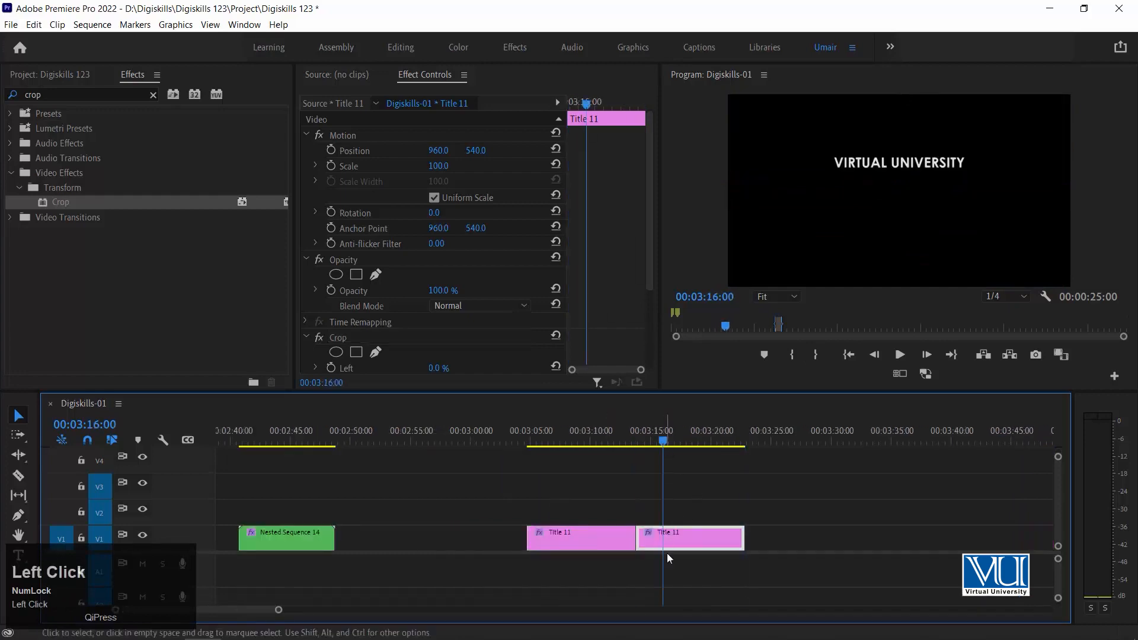
click(343, 337)
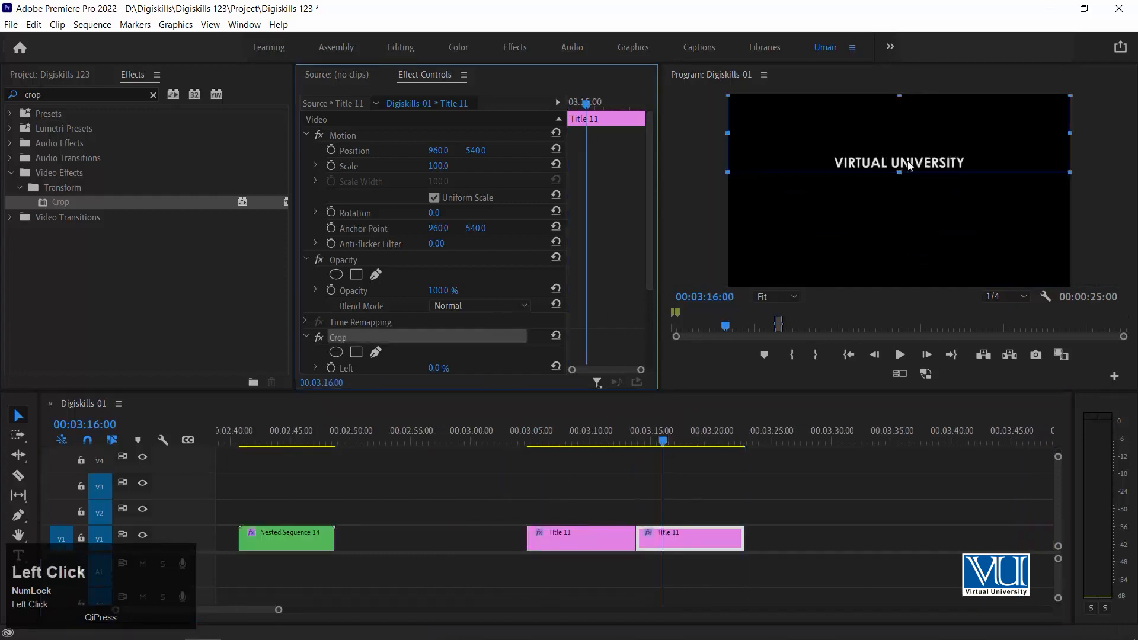
drag(900, 169, 902, 190)
drag(897, 101, 899, 156)
drag(679, 539, 571, 514)
click(567, 439)
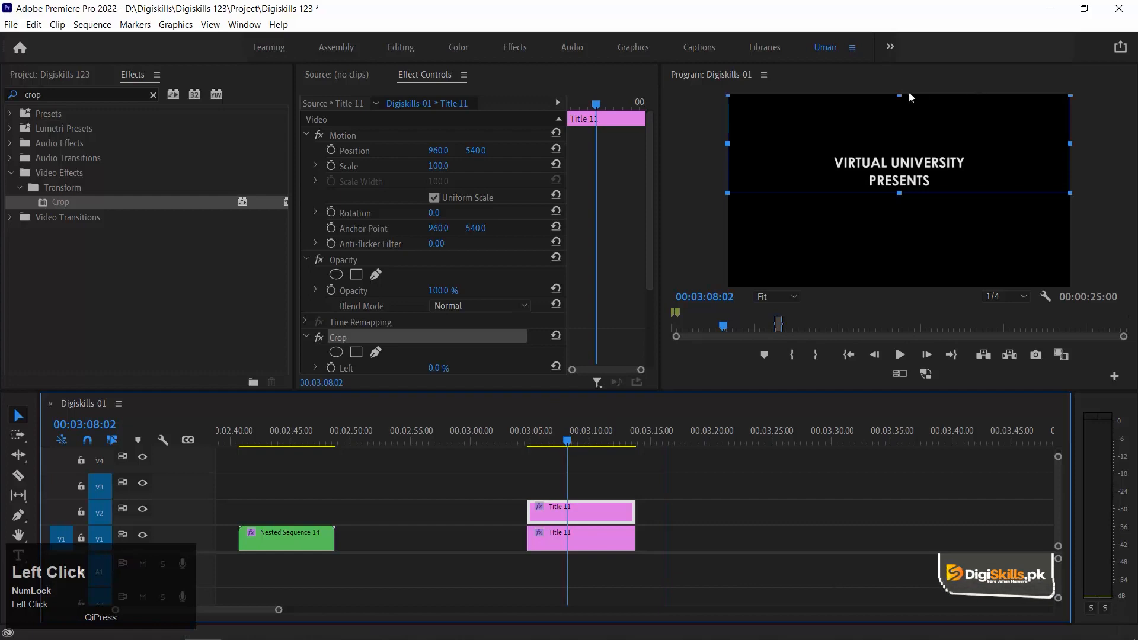
drag(901, 99, 931, 171)
- Duplicate the PRESENTS title clip and stack the copy on V3, aligned with the two title clips below
click(603, 513)
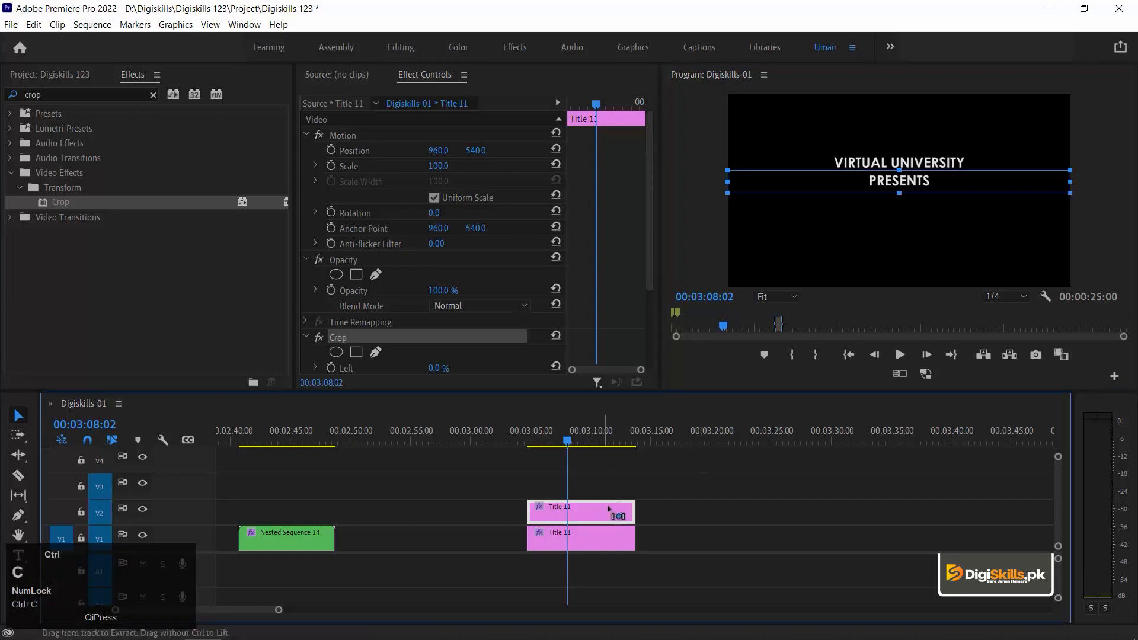
key(Down)
key(ctrl+v)
drag(709, 536, 601, 481)
- Adjust the crop of the V3 title clip so it shows only the VIDEO EDITING COURSE line
click(583, 429)
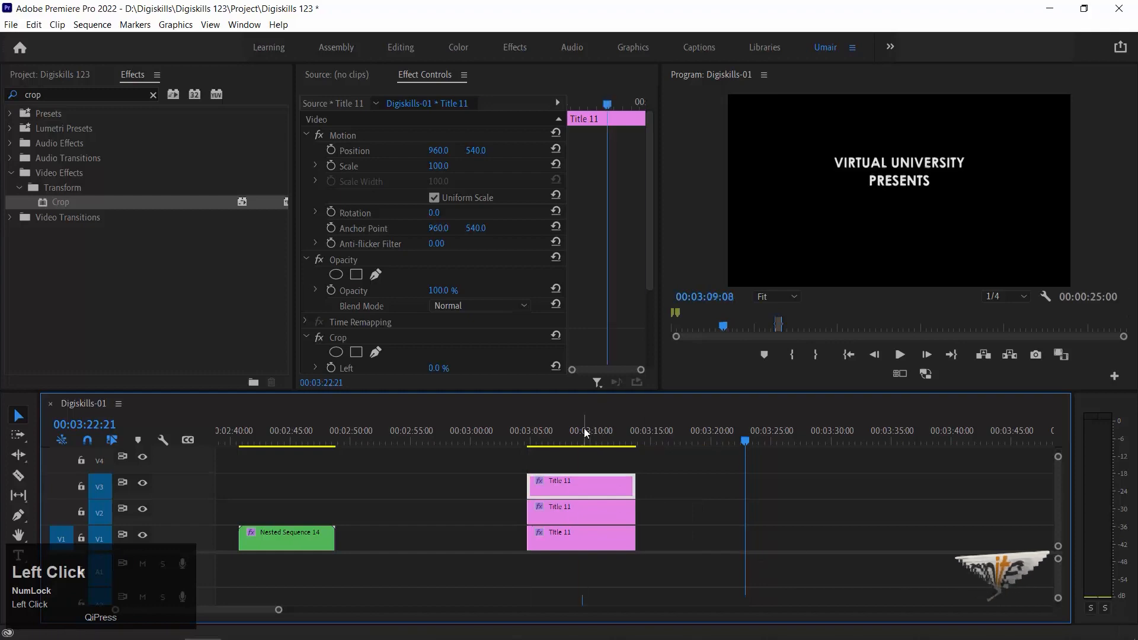
click(337, 337)
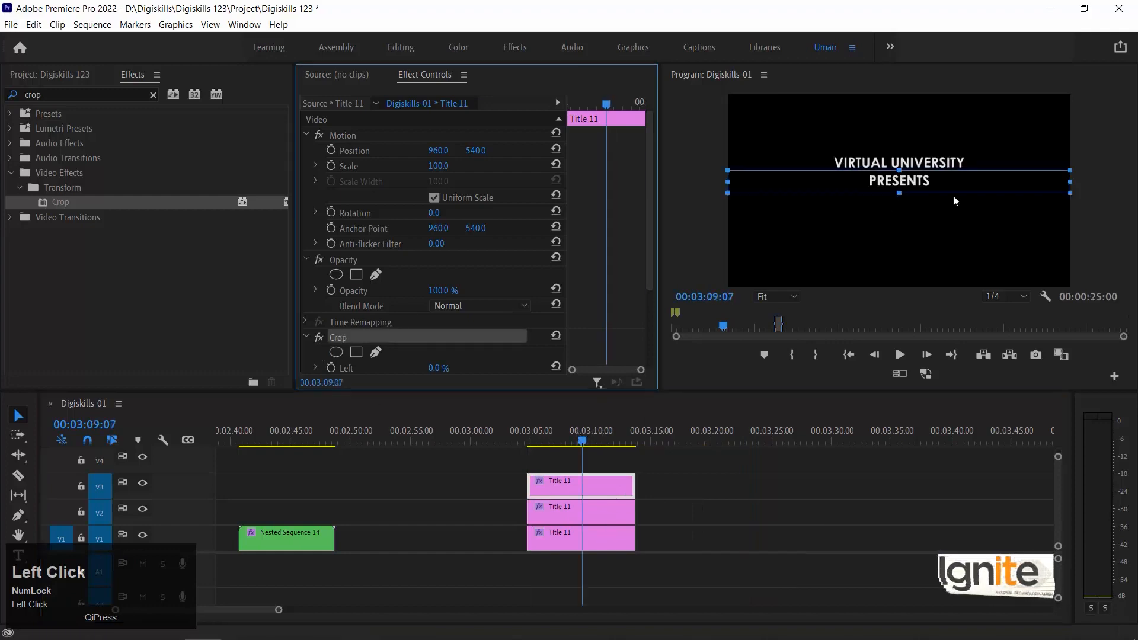
drag(899, 194, 915, 221)
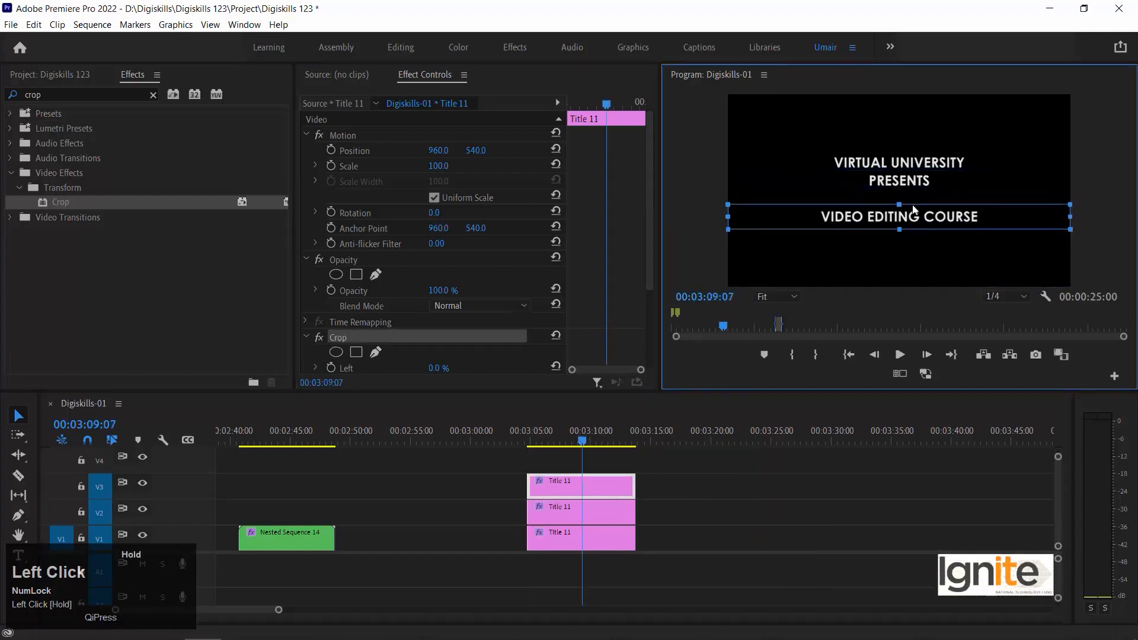
- Disable the three title clips from the top track down and re-enable them to check which text line each one shows
key(Up)
key(equal)
click(713, 486)
key(shift+grave)
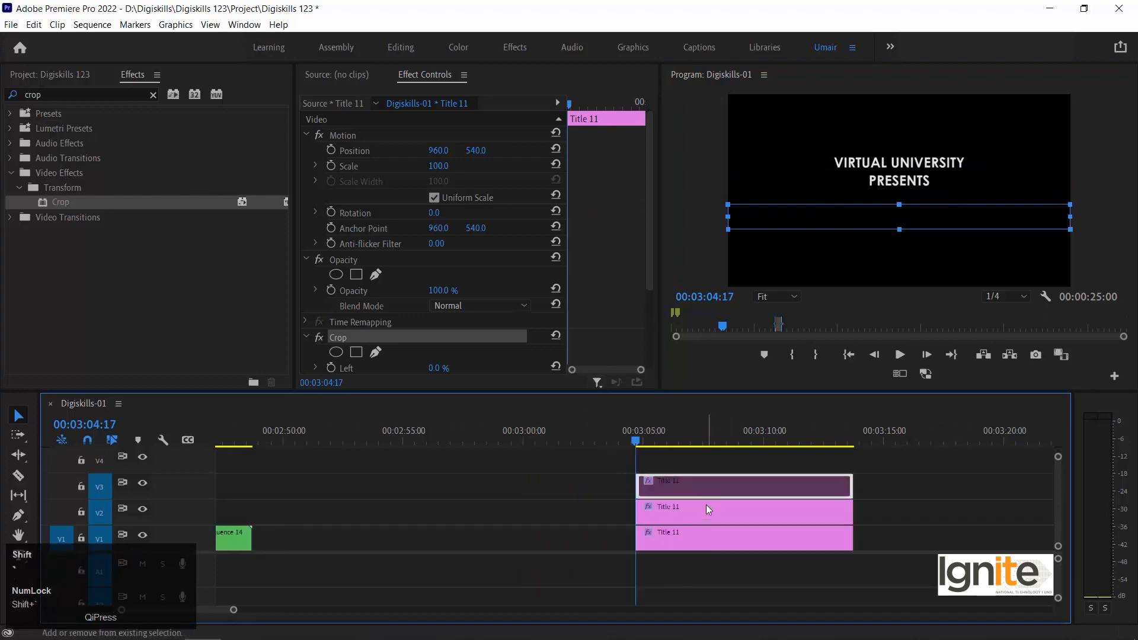
click(706, 505)
key(shift+grave)
click(703, 533)
key(shift+grave)
key(shift+grave)
click(706, 509)
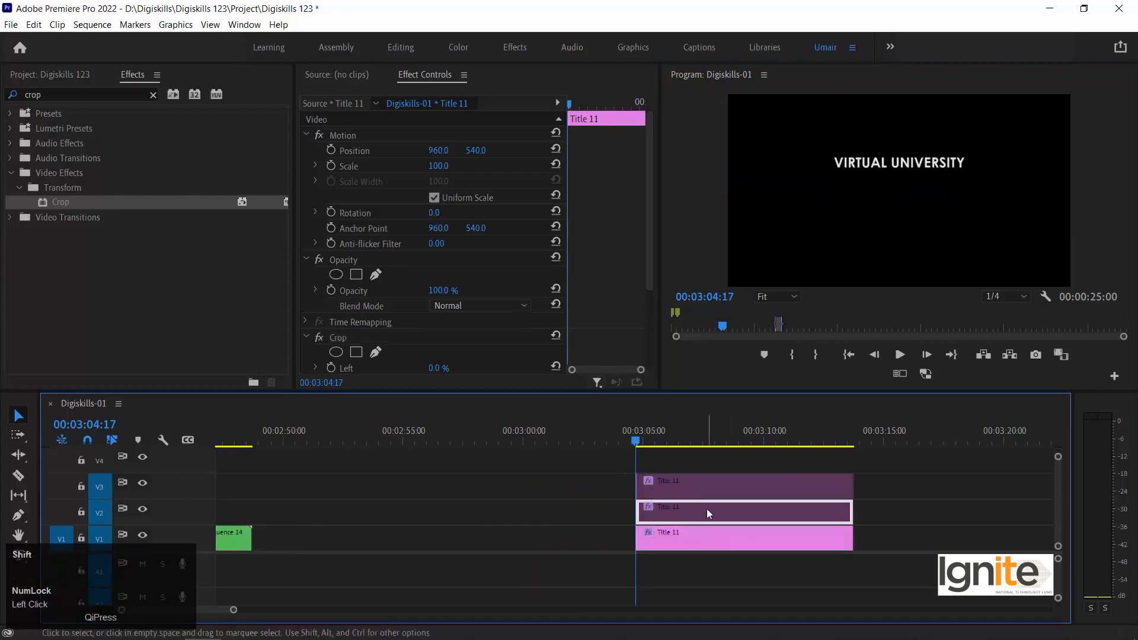
key(shift+grave)
click(709, 481)
key(shift+grave)
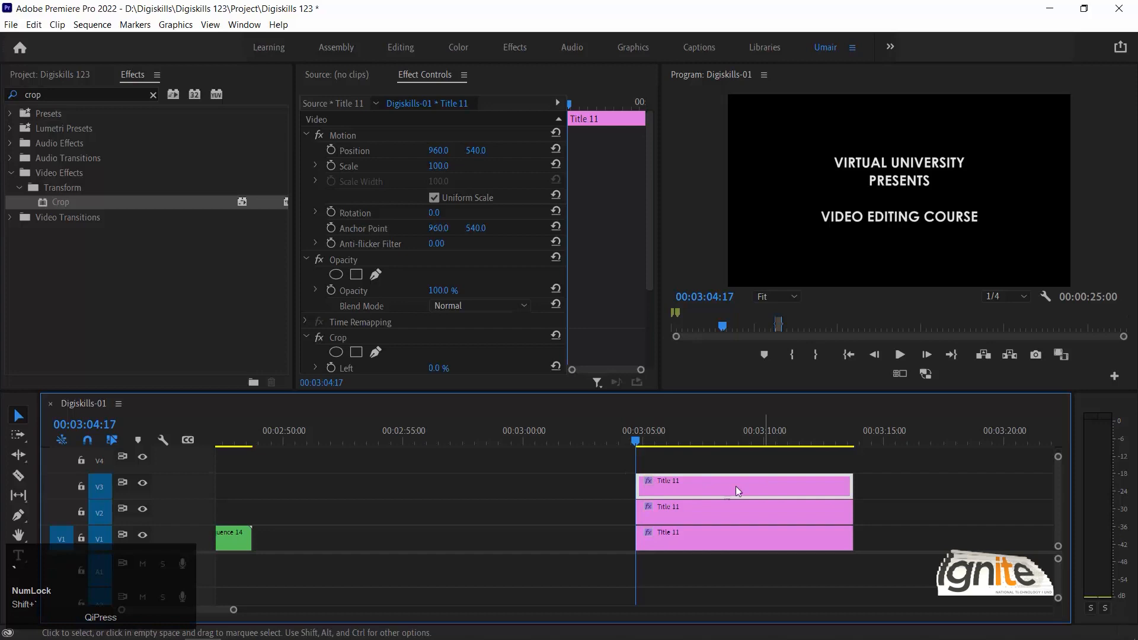
drag(720, 493, 740, 513)
key(Escape)
key(ctrl+z)
- Add Cross Dissolve transitions to both ends of all three title clips and extend their ends together to about 00:03:39
drag(592, 462, 677, 535)
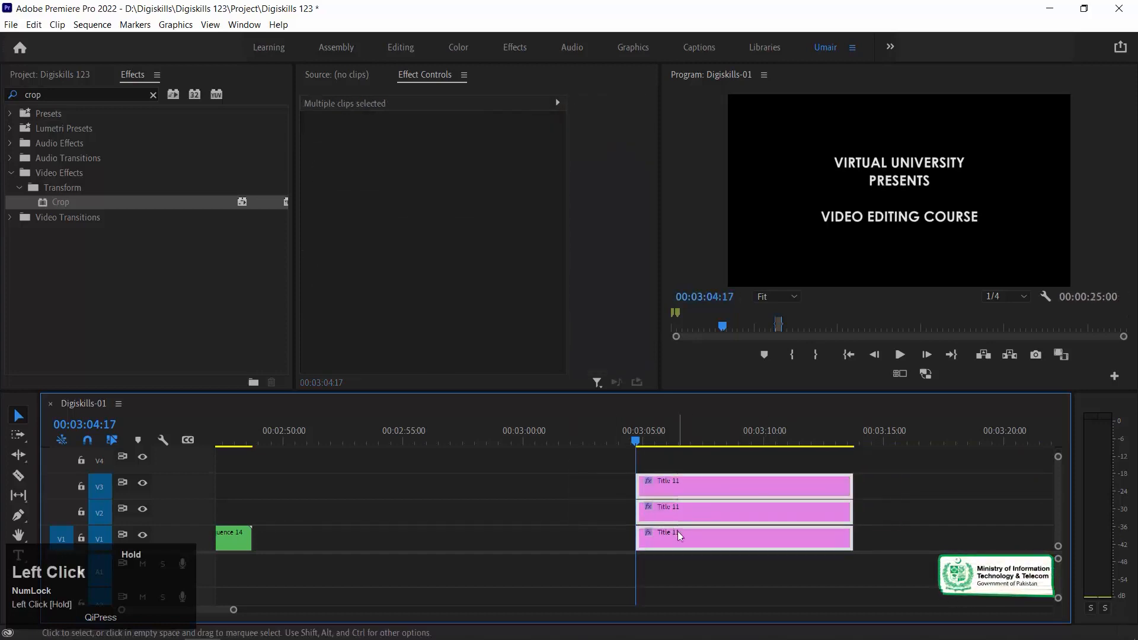
key(ctrl+d)
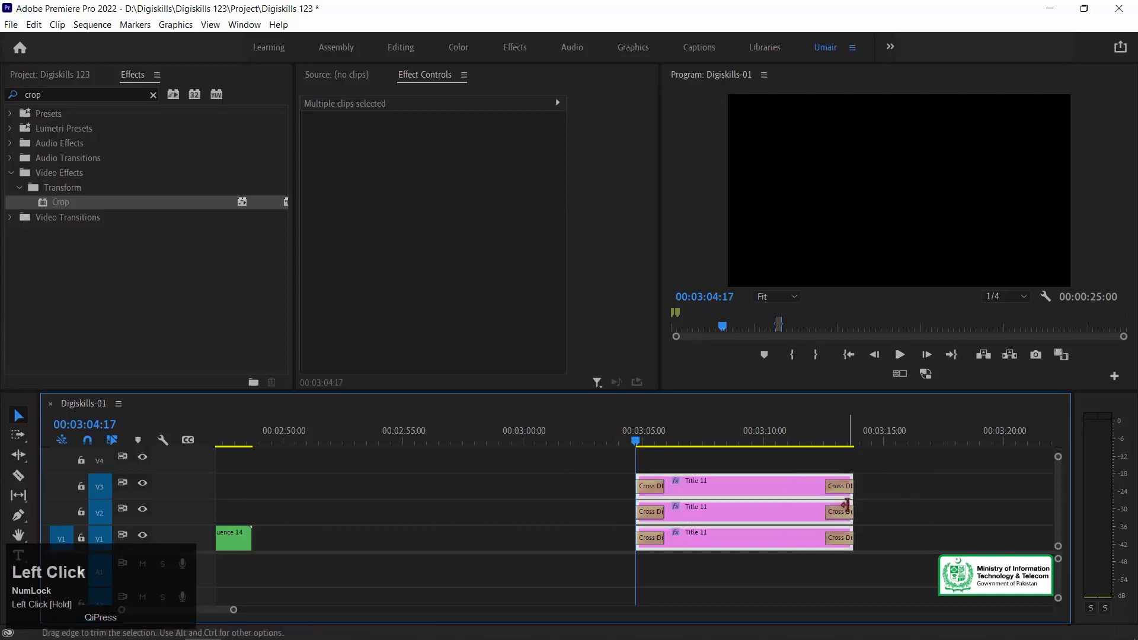
key(equal)
key(minus)
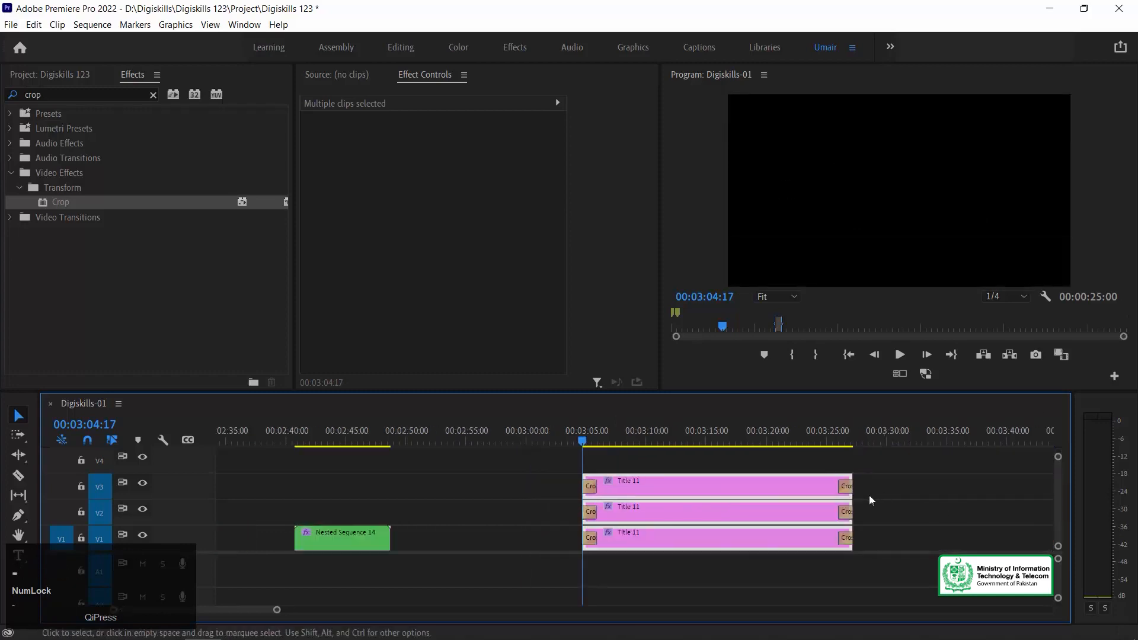
drag(852, 486, 1000, 486)
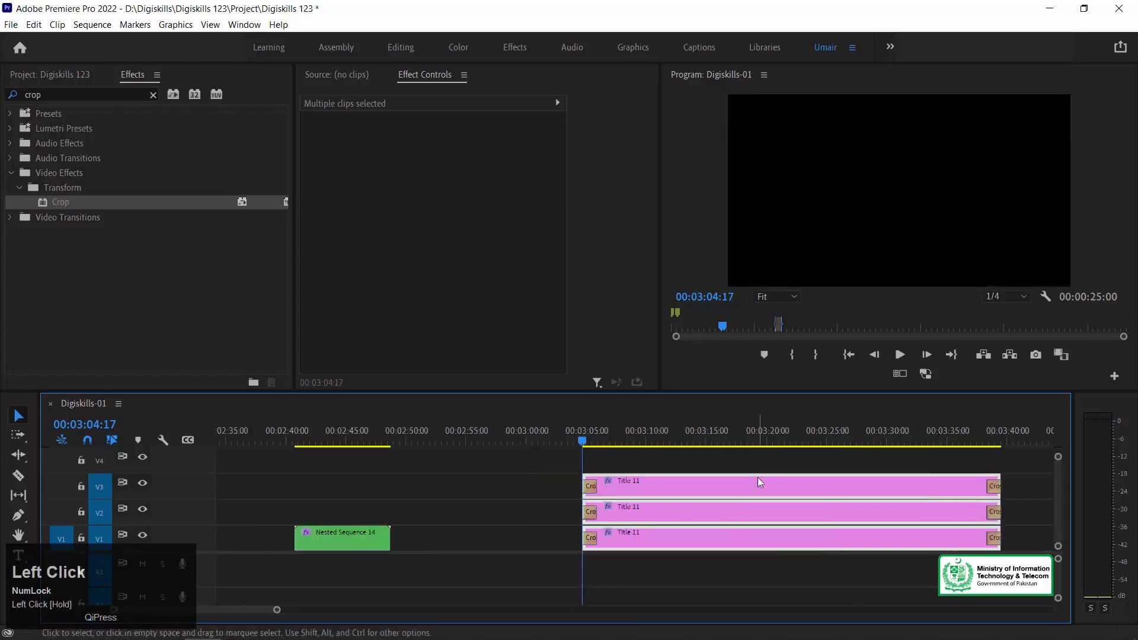
- Trim the starts of the V2 and V3 title clips so the three lines fade in about three seconds apart, checking against playback
scroll(757, 478, up, 2)
click(623, 482)
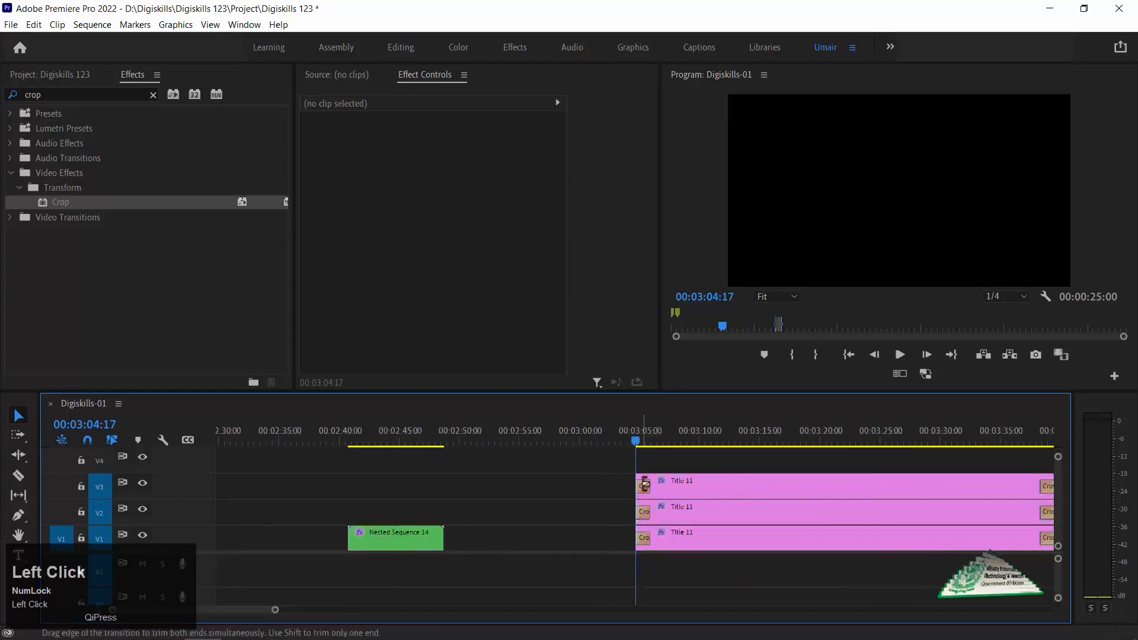
click(644, 485)
drag(635, 478, 870, 475)
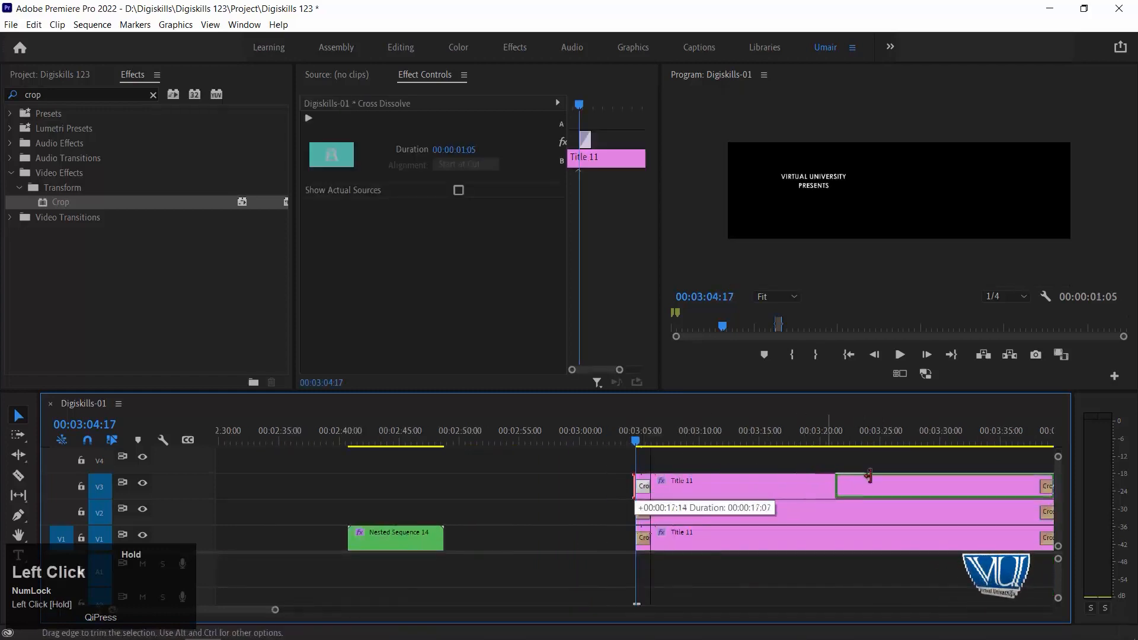
drag(635, 509, 808, 509)
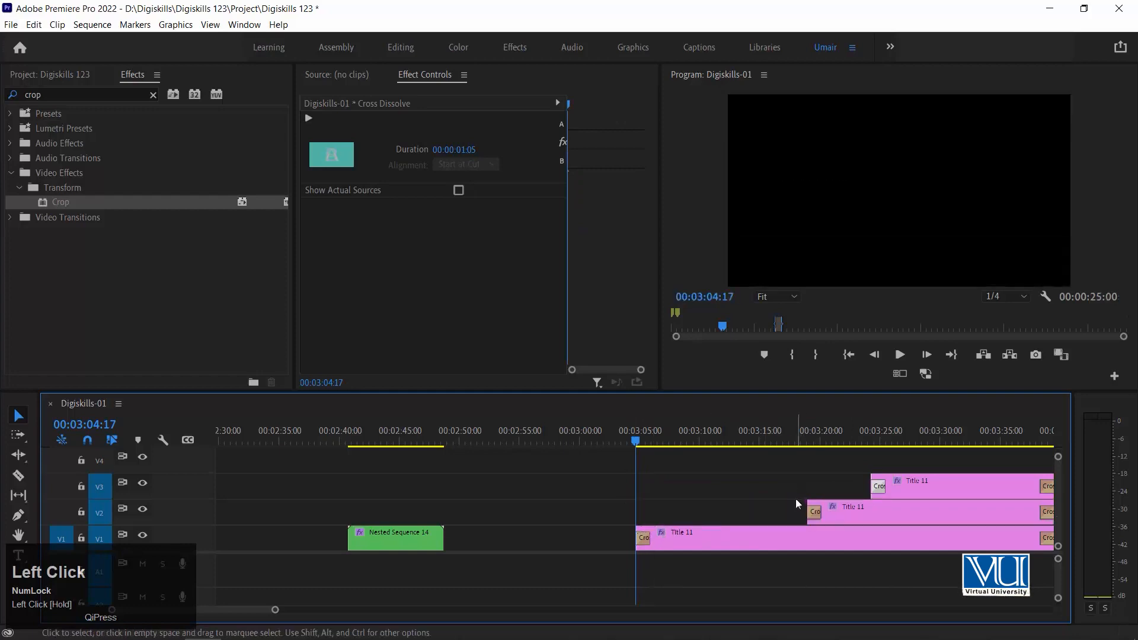
key(space)
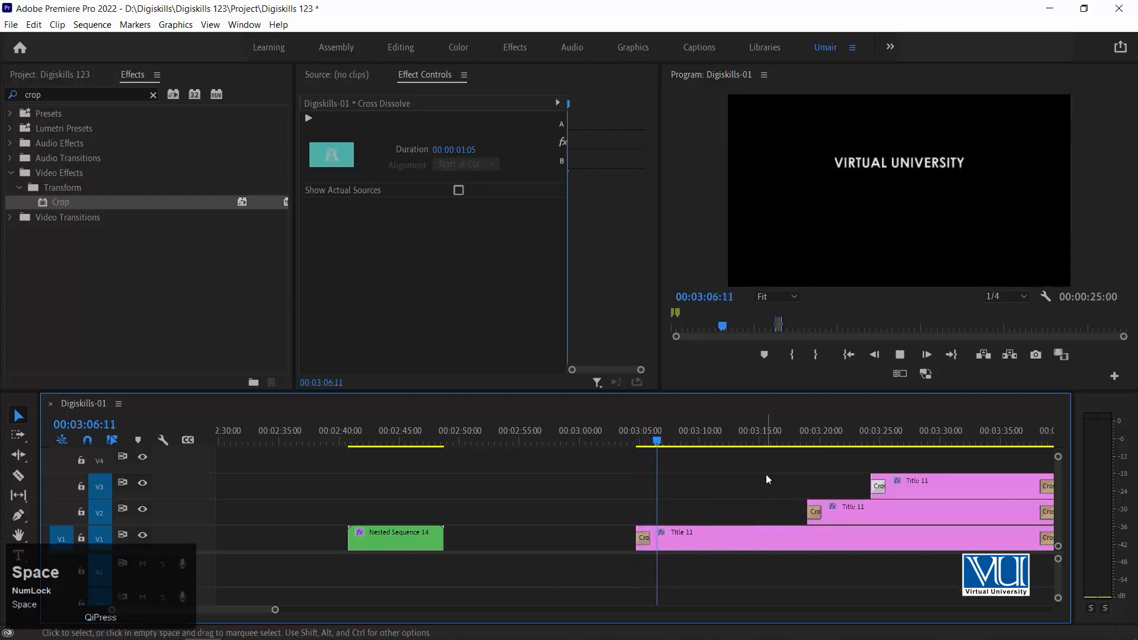
key(space)
drag(807, 509, 670, 503)
key(space)
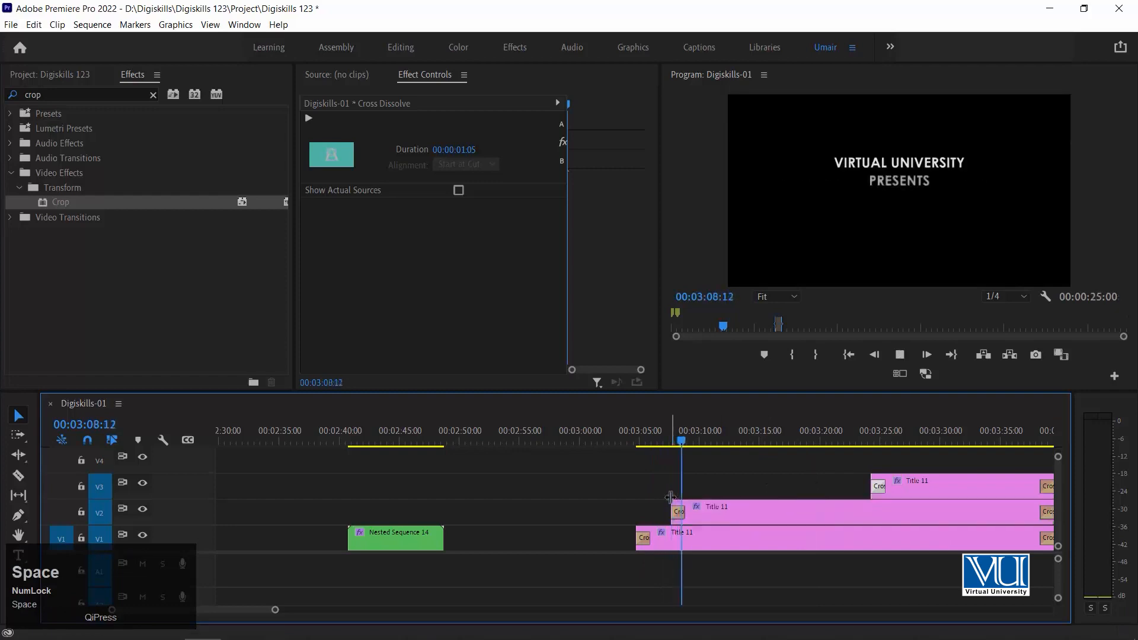
key(space)
drag(871, 486, 706, 476)
key(space)
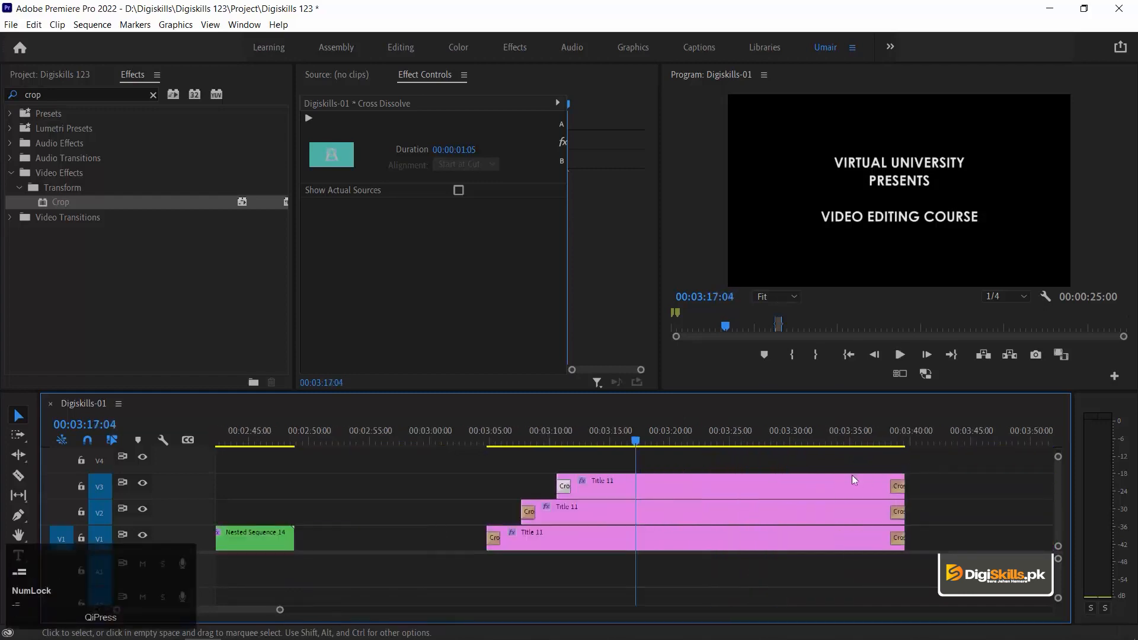
- Shorten the ends of the three title clips so the lines fade out one after another, V3 first and V1 last
click(853, 480)
drag(898, 508, 665, 505)
key(space)
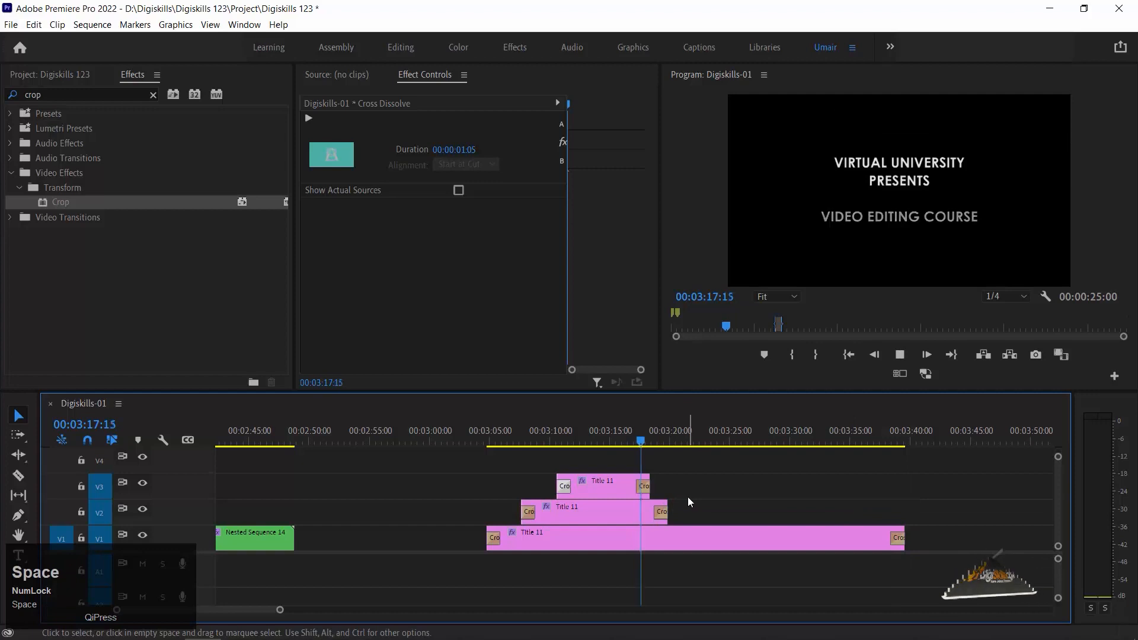
drag(902, 537, 666, 537)
- Extend the end of the V1 title clip slightly, to 00:03:21:02
key(=)
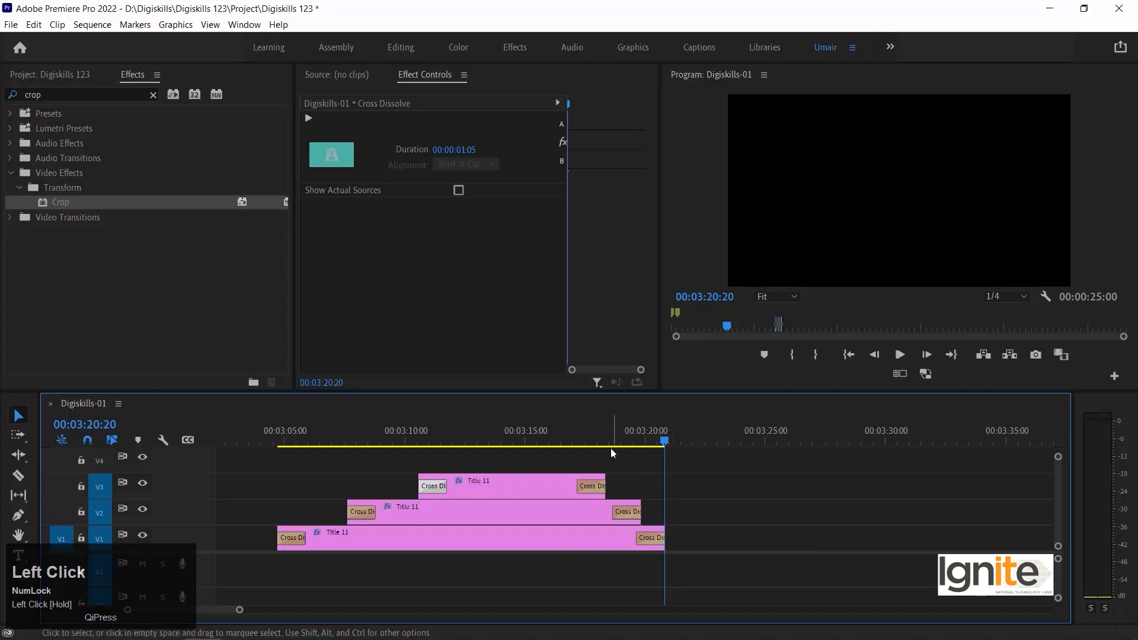
key(Right)
key(Right)
key(Right)
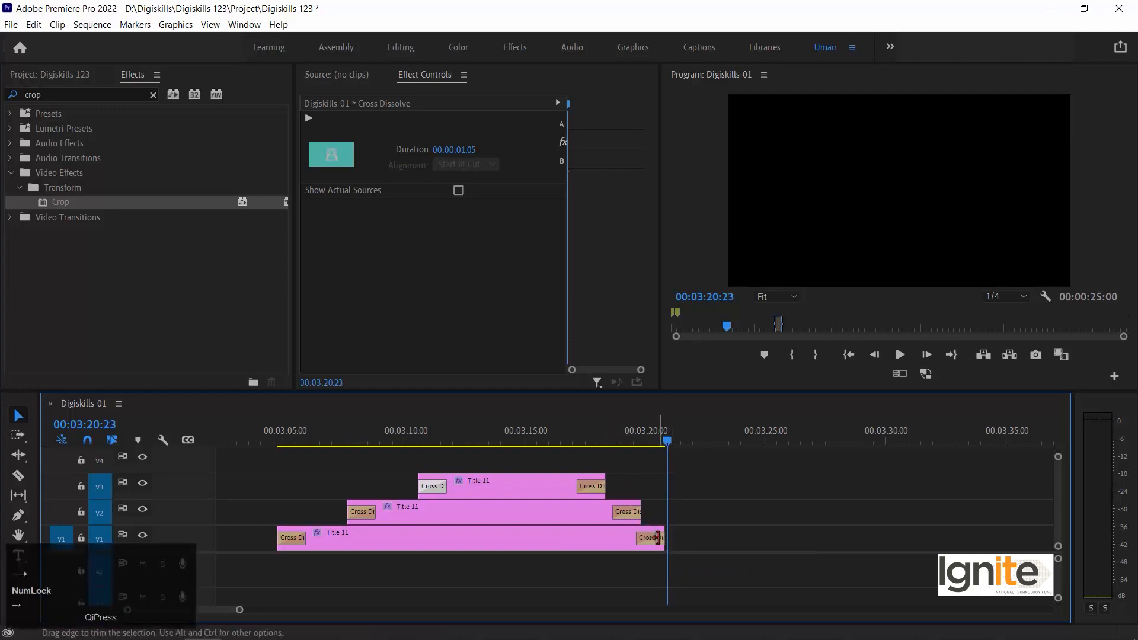
drag(660, 534, 667, 527)
click(671, 527)
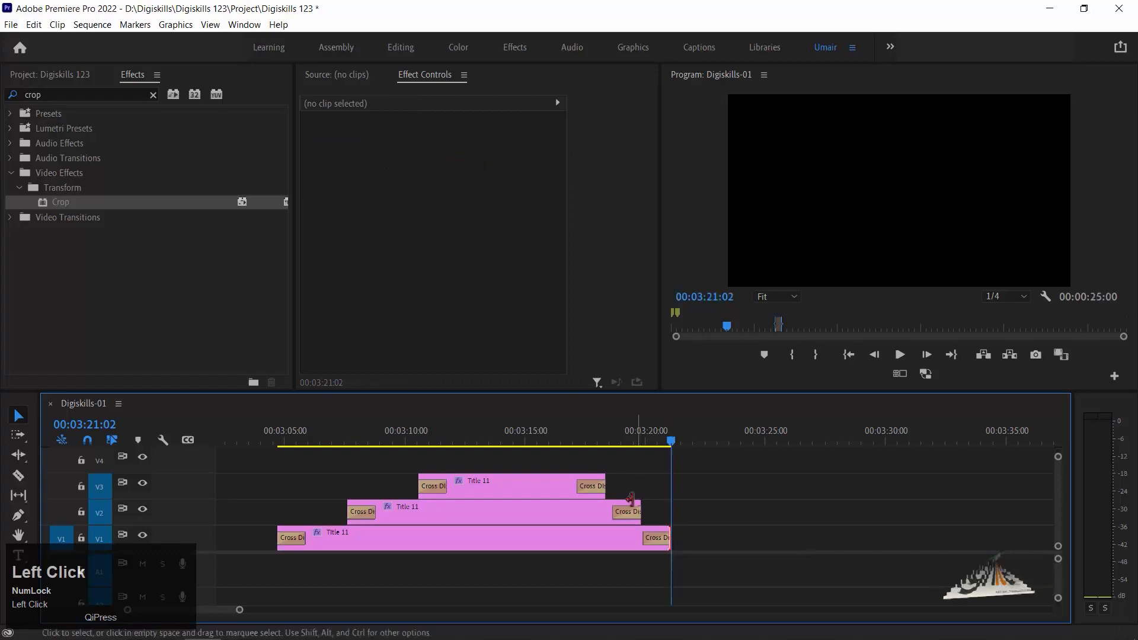
- Rewind and scrub through the staggered title clips to review how the three text lines appear
key(minus)
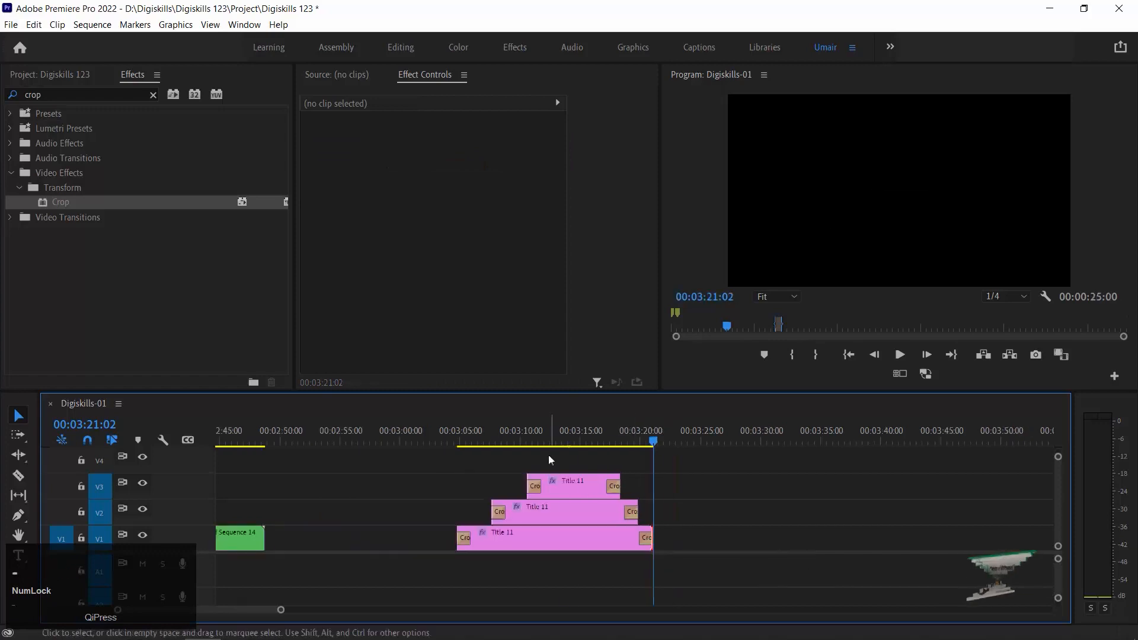
key(j)
key(j)
key(k)
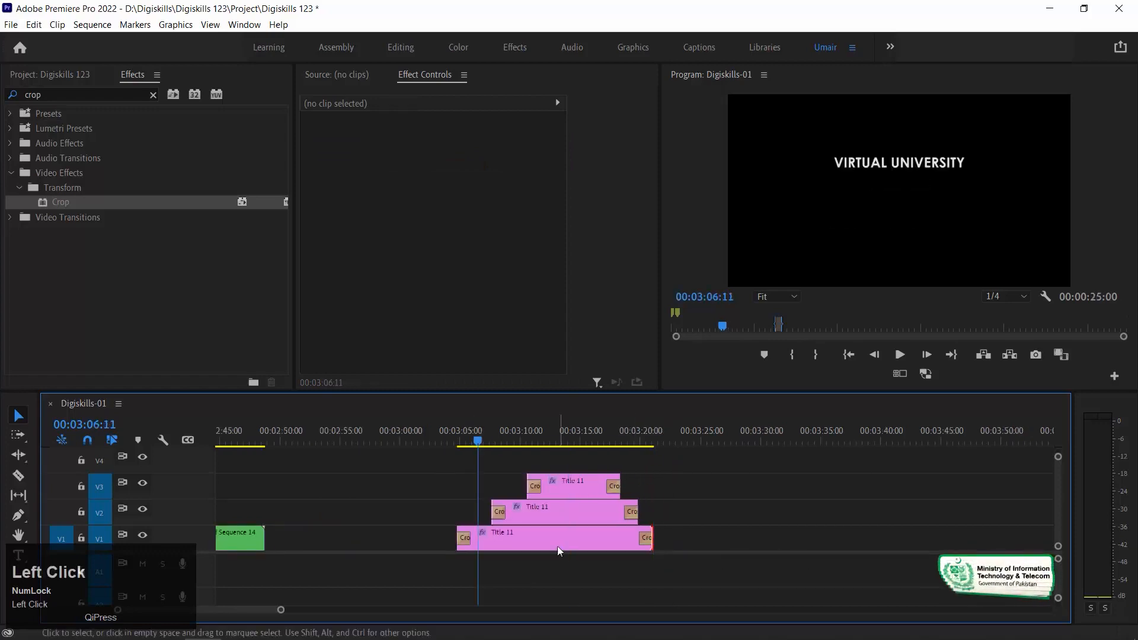
click(542, 540)
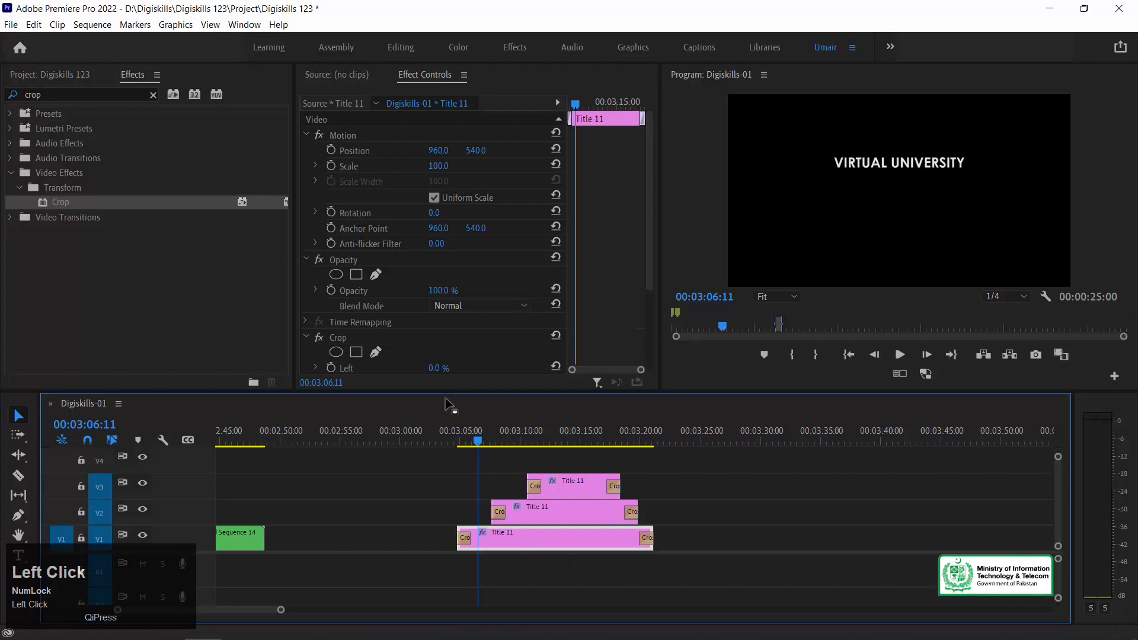
drag(521, 427, 482, 450)
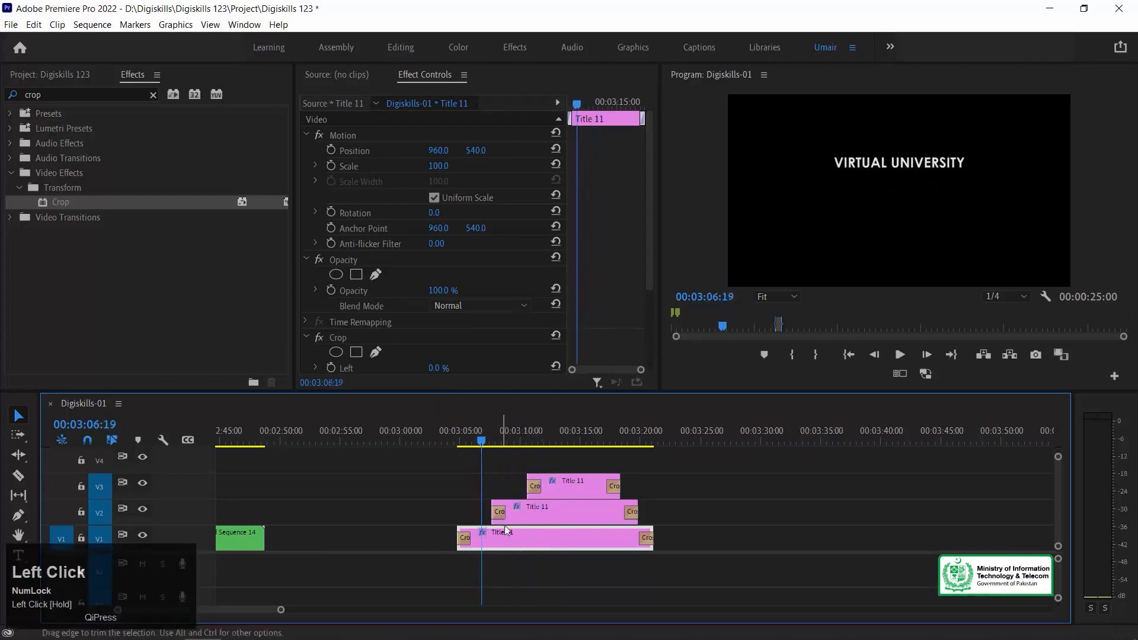
click(516, 429)
click(563, 428)
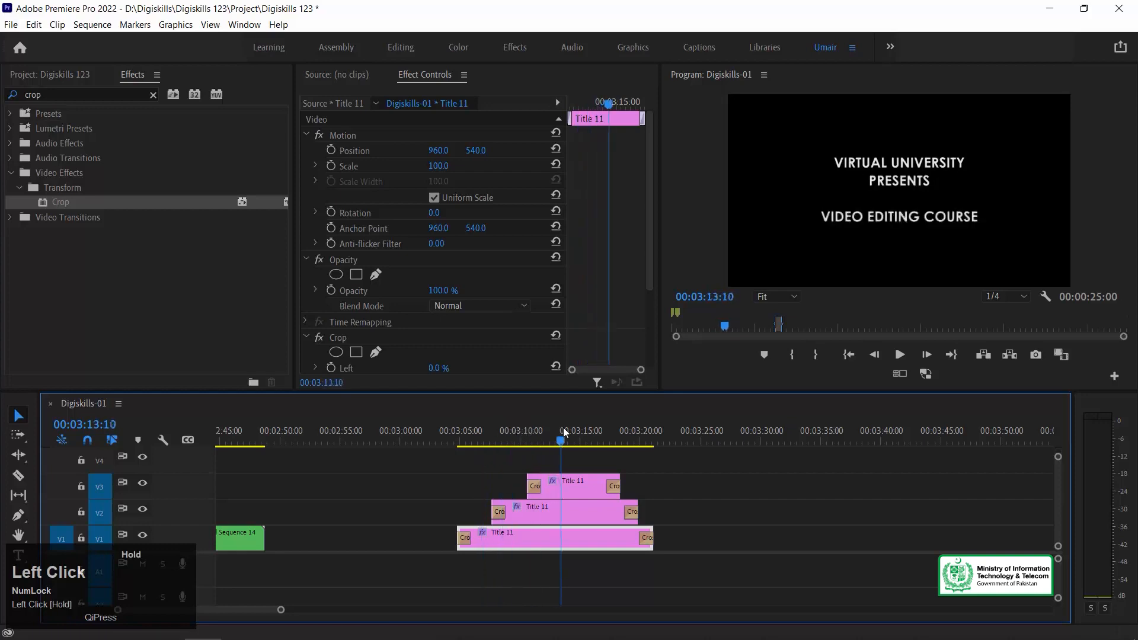
- Nest the three staggered title clips on V1, V2 and V3 into one nested sequence
drag(691, 461, 421, 564)
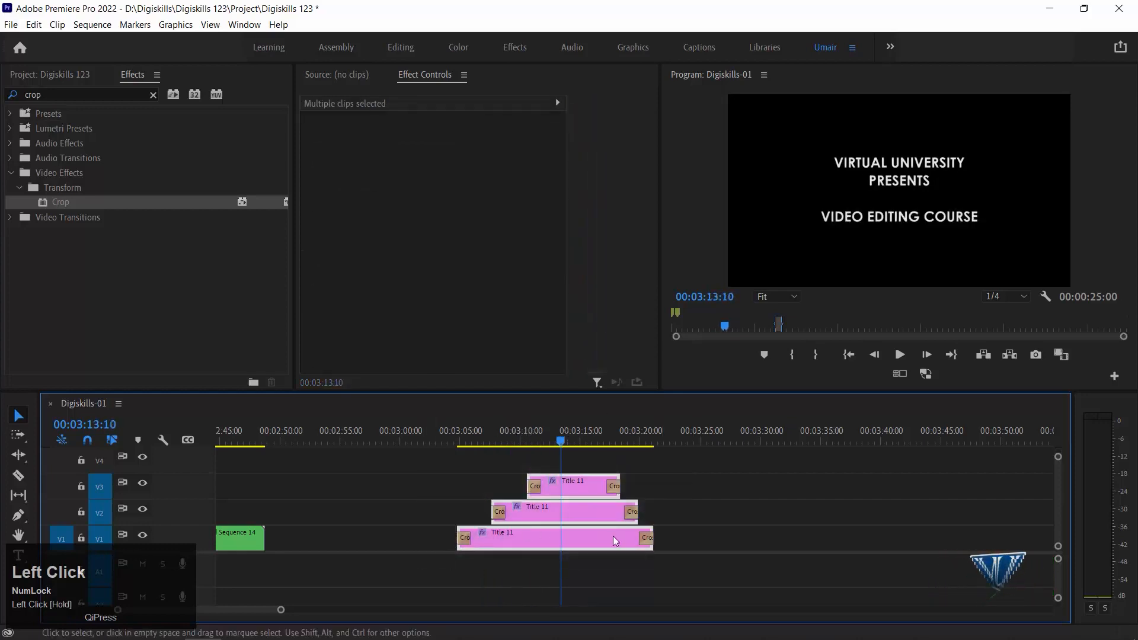
right_click(597, 536)
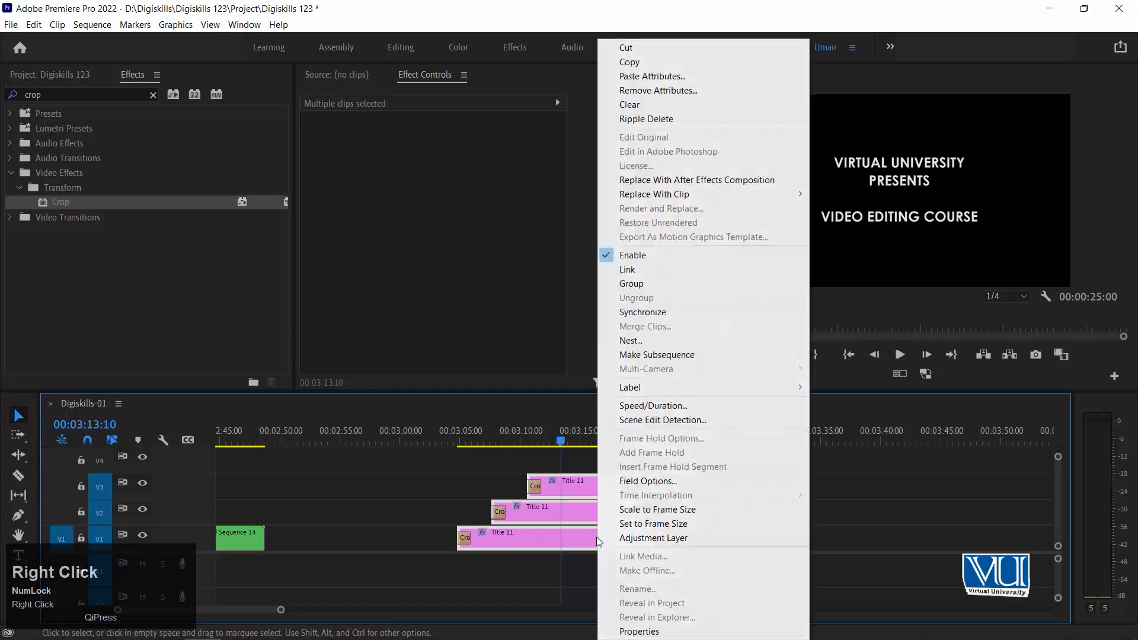
click(623, 333)
click(533, 342)
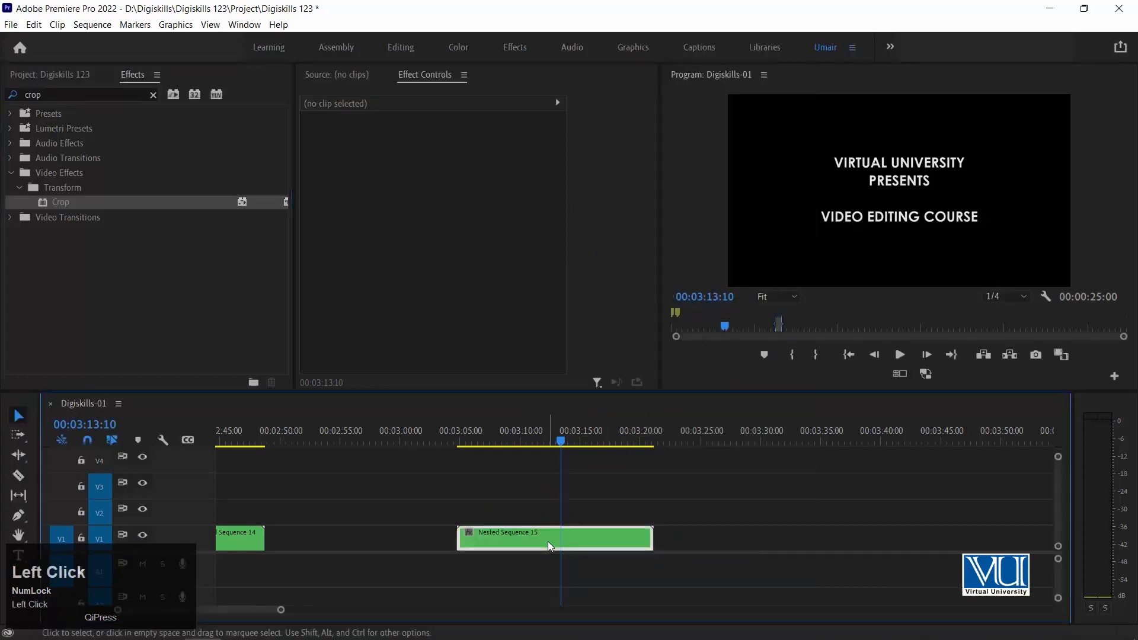
- Try a different scale on the nested title clip and undo the change
click(548, 542)
drag(436, 172, 483, 172)
key(ctrl+z)
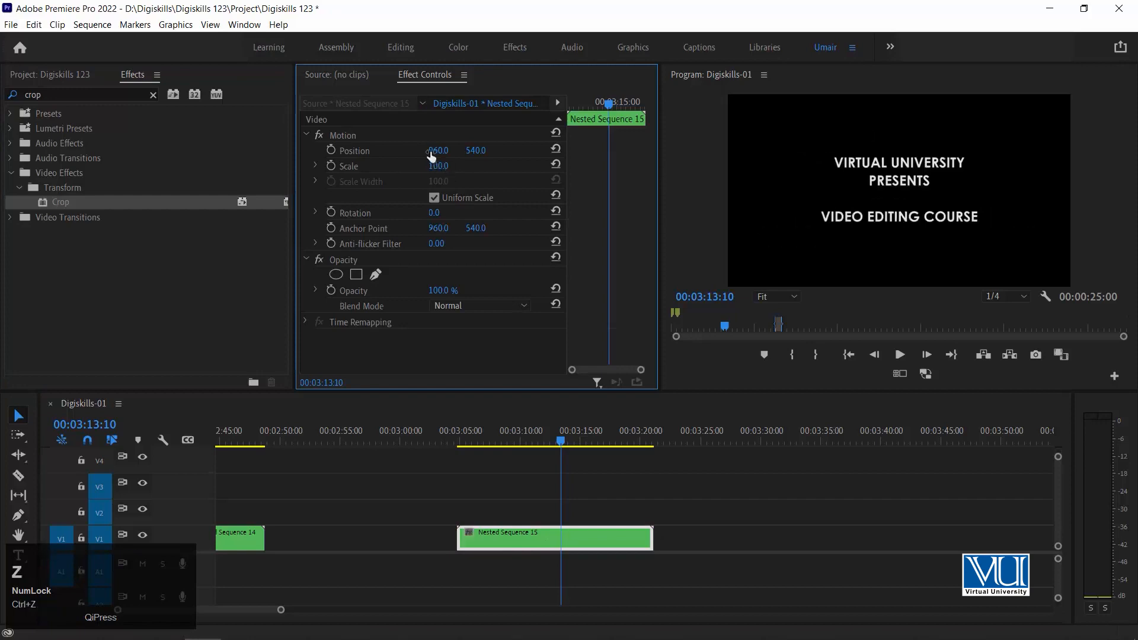
- Play back the nested title clip from its start to check the timing of the line fade-ins
click(524, 540)
key(Up)
key(space)
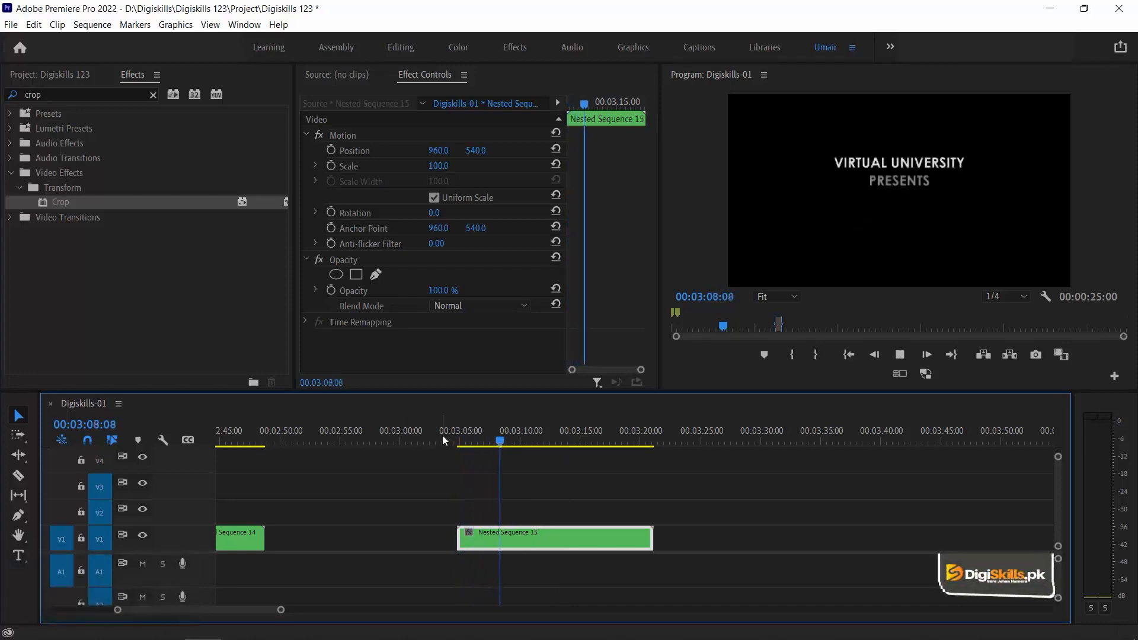
key(space)
click(464, 436)
key(space)
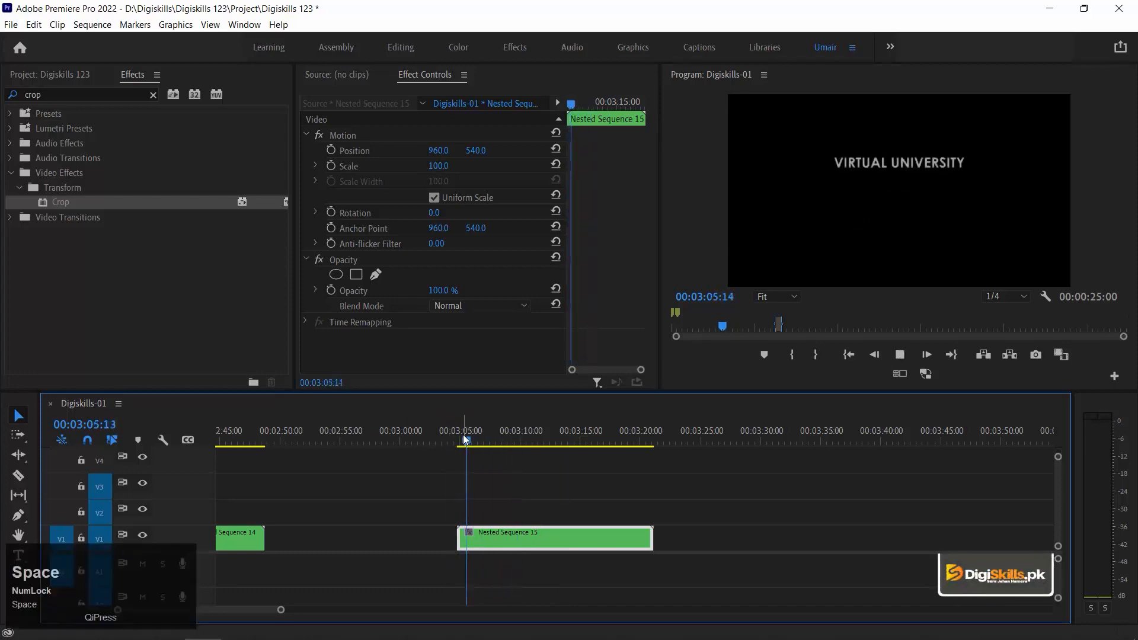
key(space)
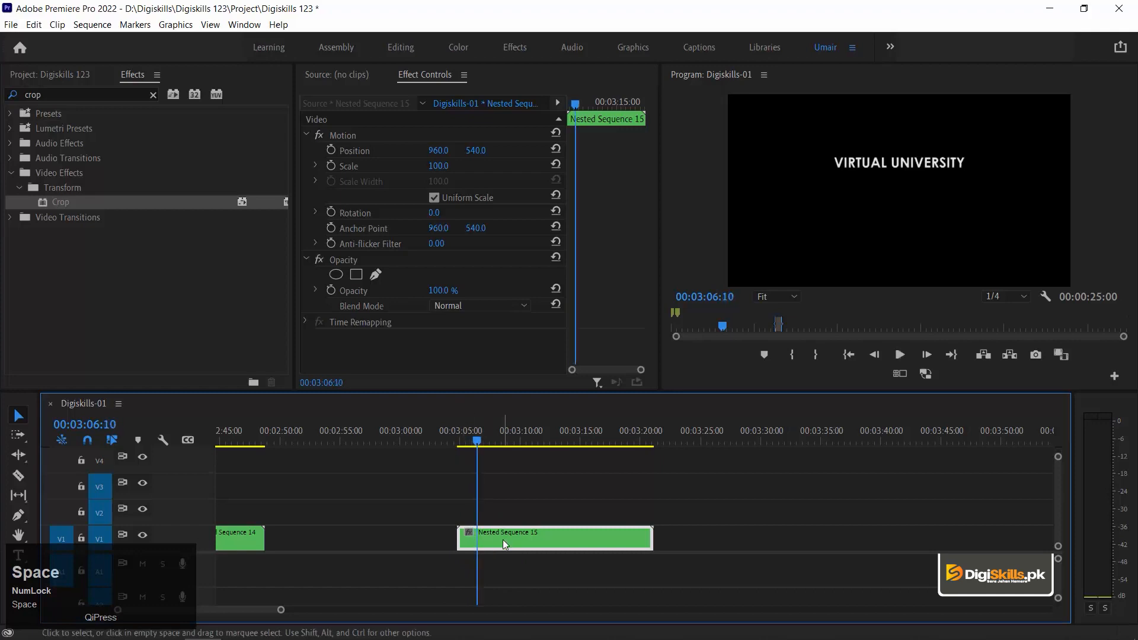
- Open the nested title sequence and extend the clip starts earlier, V2 to 00:00:01:18 and V3 to 00:00:04:01
double_click(502, 539)
drag(363, 499, 299, 499)
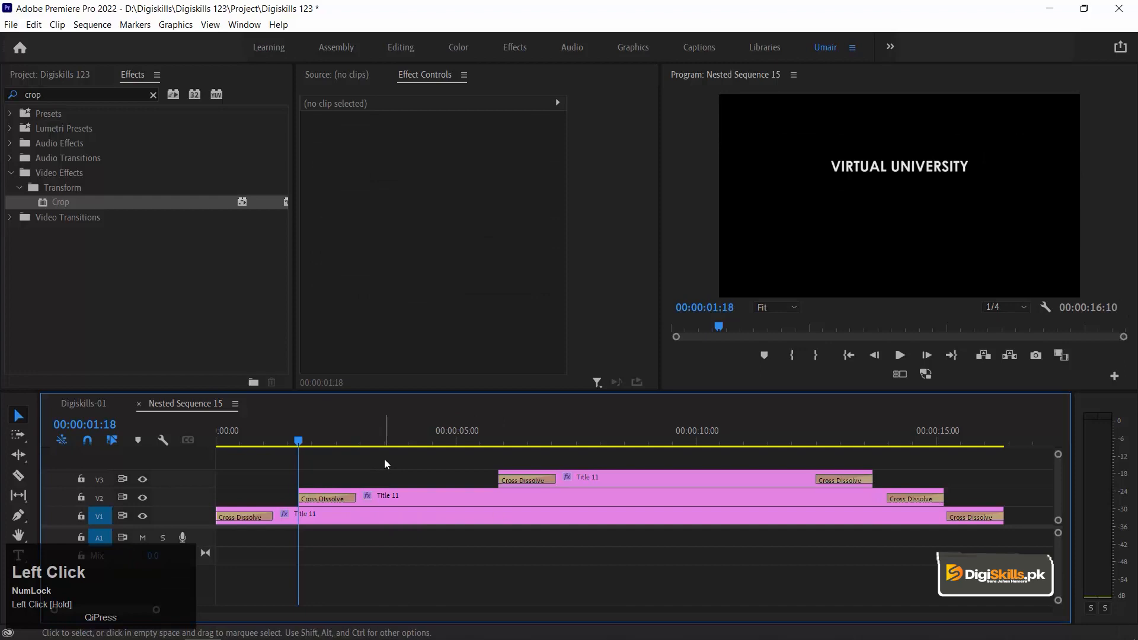
key(space)
drag(493, 478, 410, 478)
- Shorten the ends of all three title clips together by about four seconds, and close the nested sequence
key(minus)
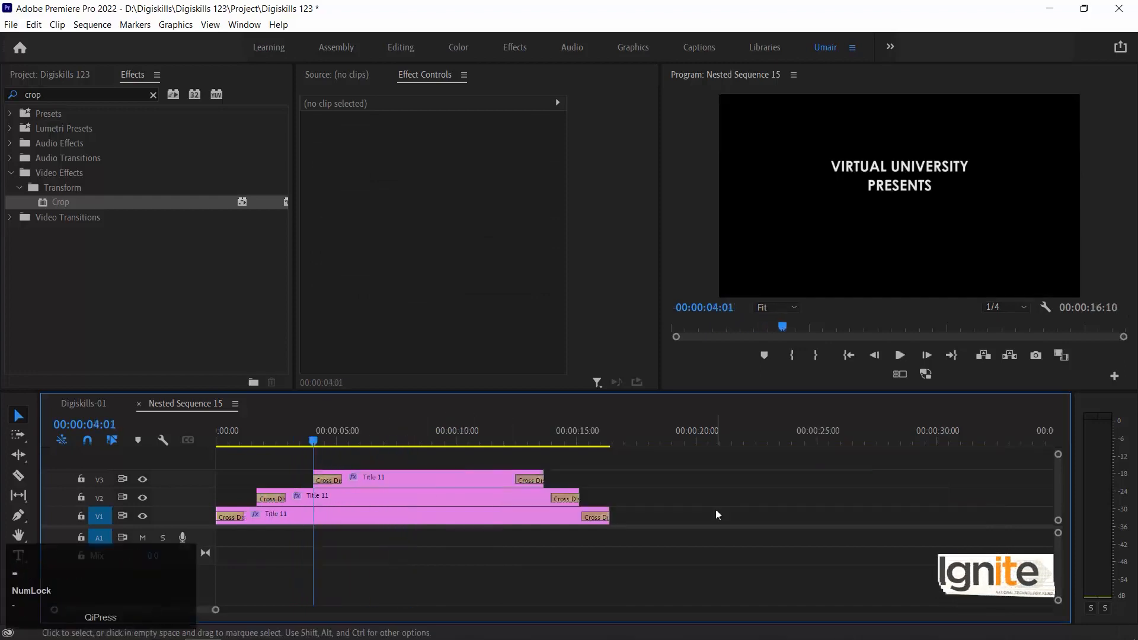
drag(610, 459, 532, 525)
drag(575, 490, 482, 491)
click(139, 404)
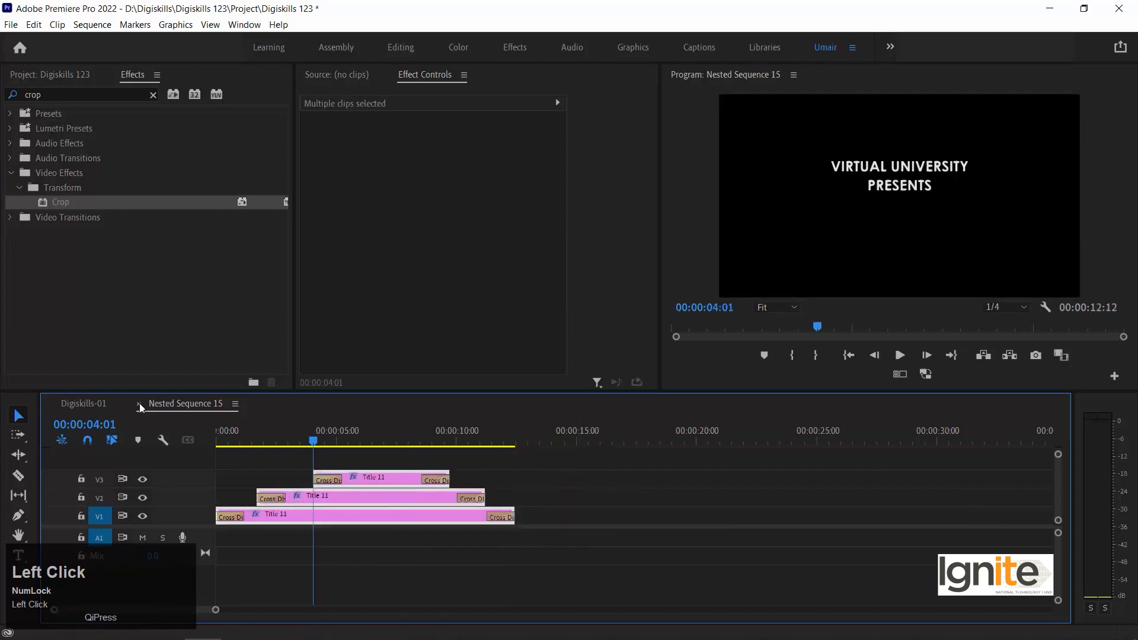
- Trim the empty hatched tail off the end of the nested title clip in the Digiskills-01 sequence
click(598, 443)
key(equal)
key(equal)
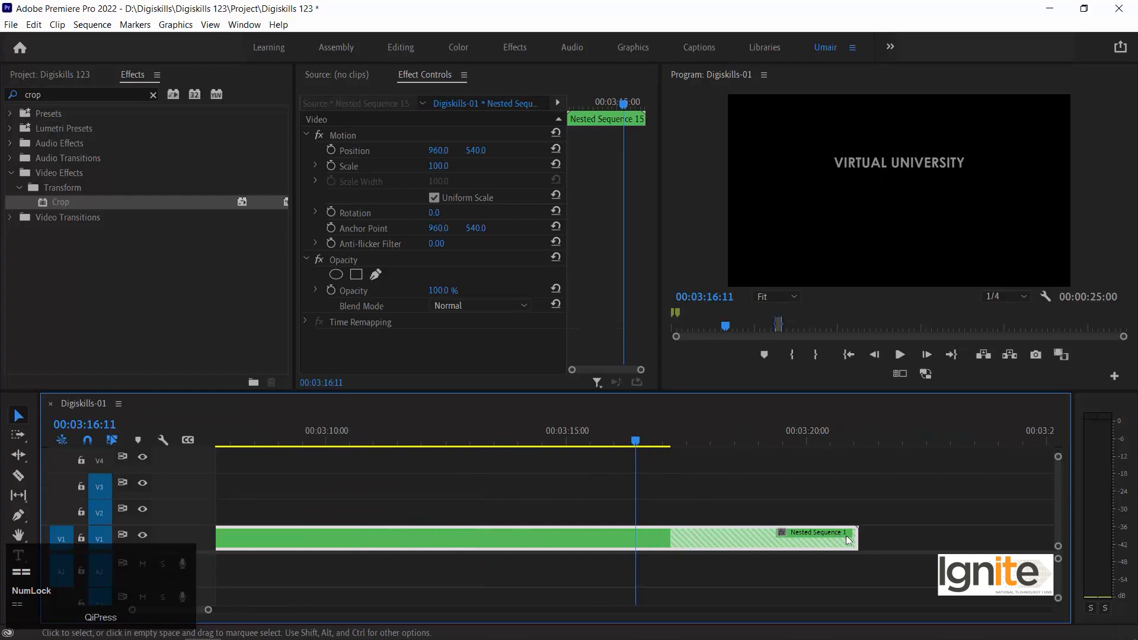
drag(855, 539, 801, 538)
drag(662, 549, 662, 548)
key(minus)
key(minus)
key(minus)
- Add Scale keyframes to the nested title clip at its first frame, 00:03:04:17, and its last frame, 00:03:17:02
key(Up)
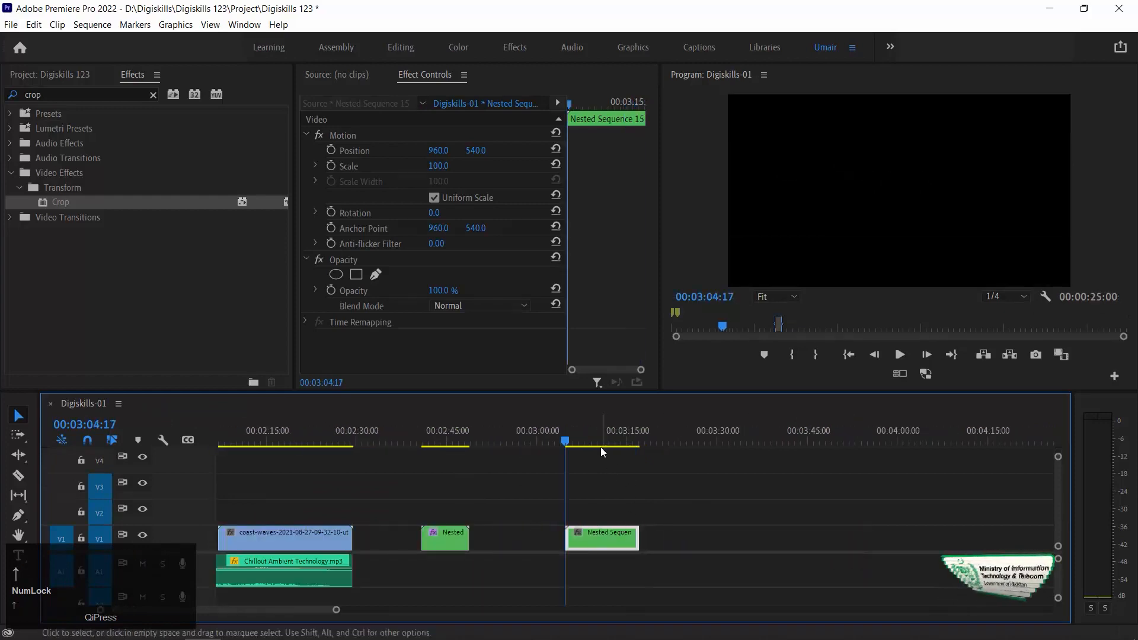
key(space)
key(Up)
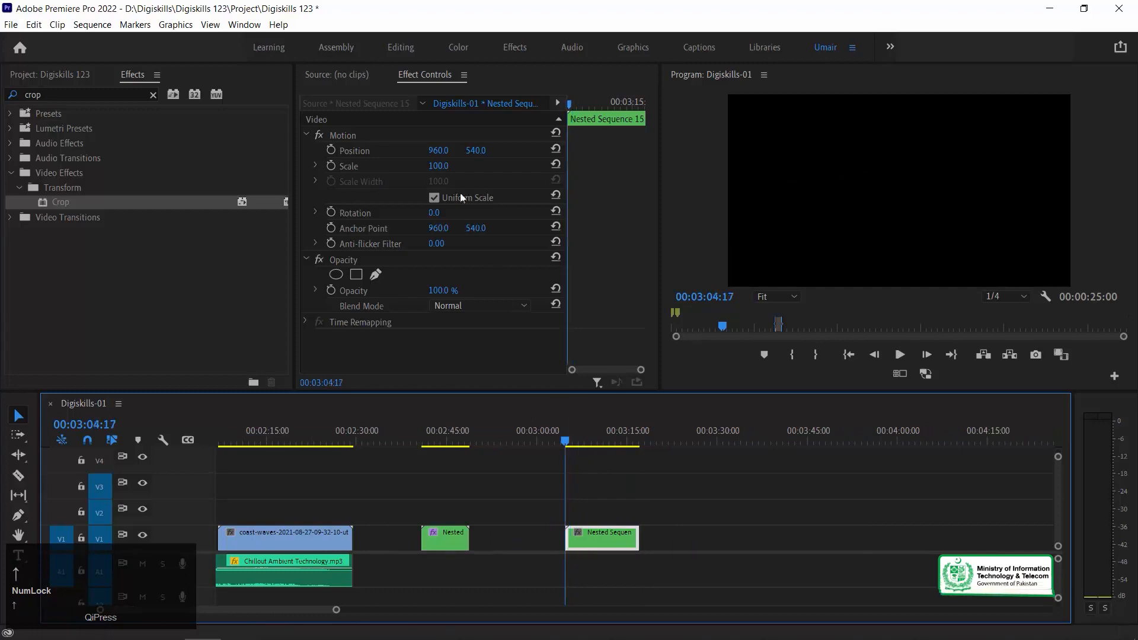
click(331, 166)
click(621, 438)
key(Down)
key(Left)
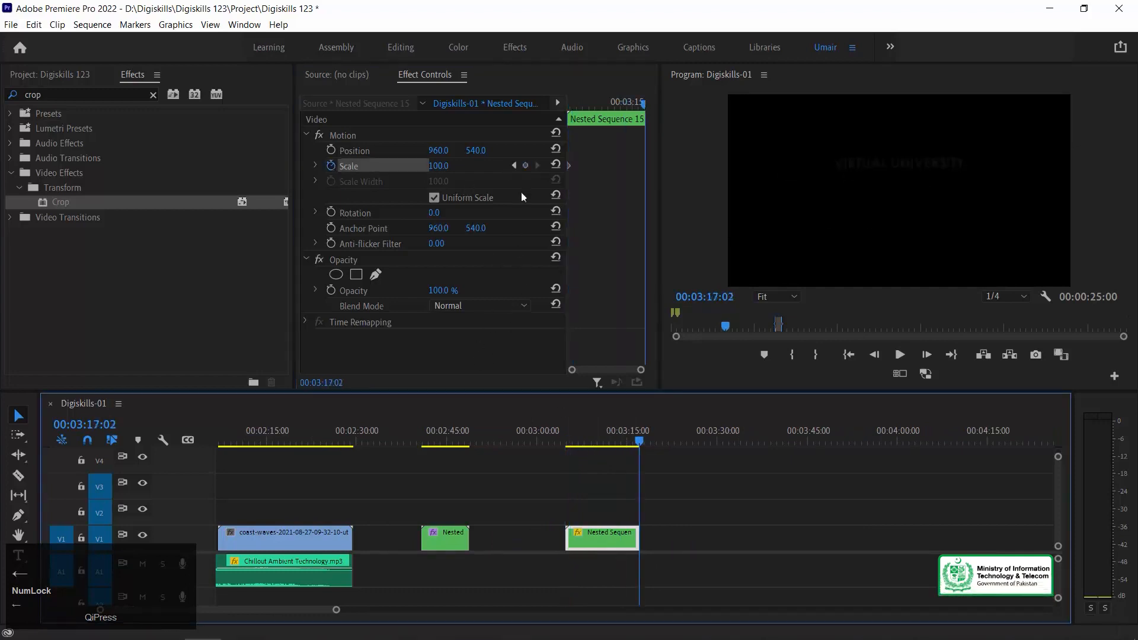
click(525, 166)
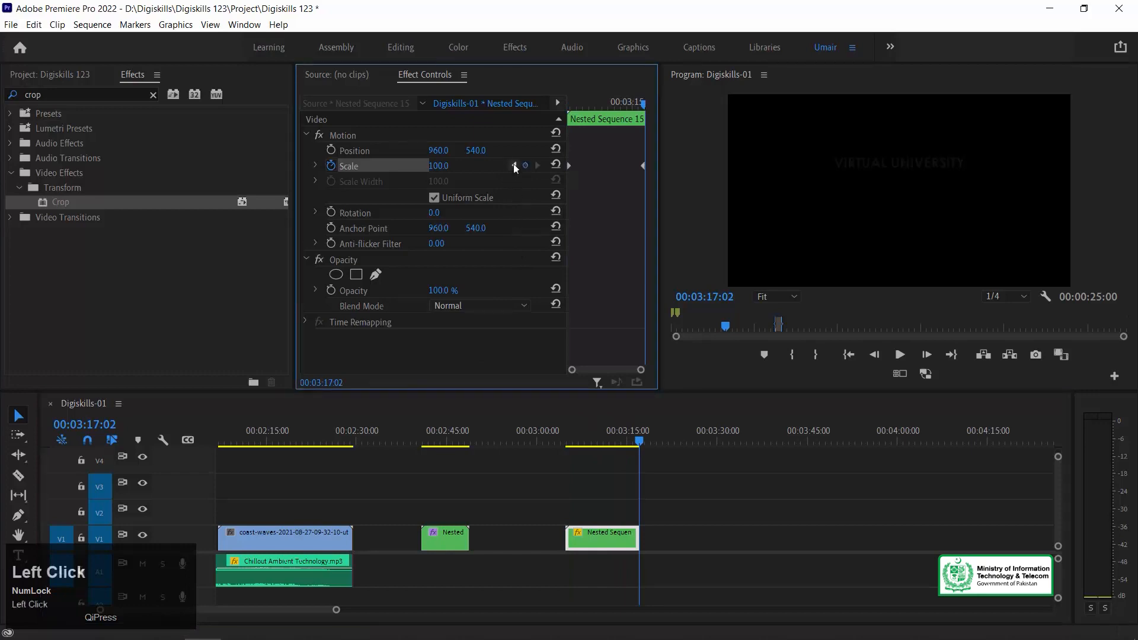
- Set the nested title clip's first Scale keyframe to 70 and check the ending keyframe
click(440, 166)
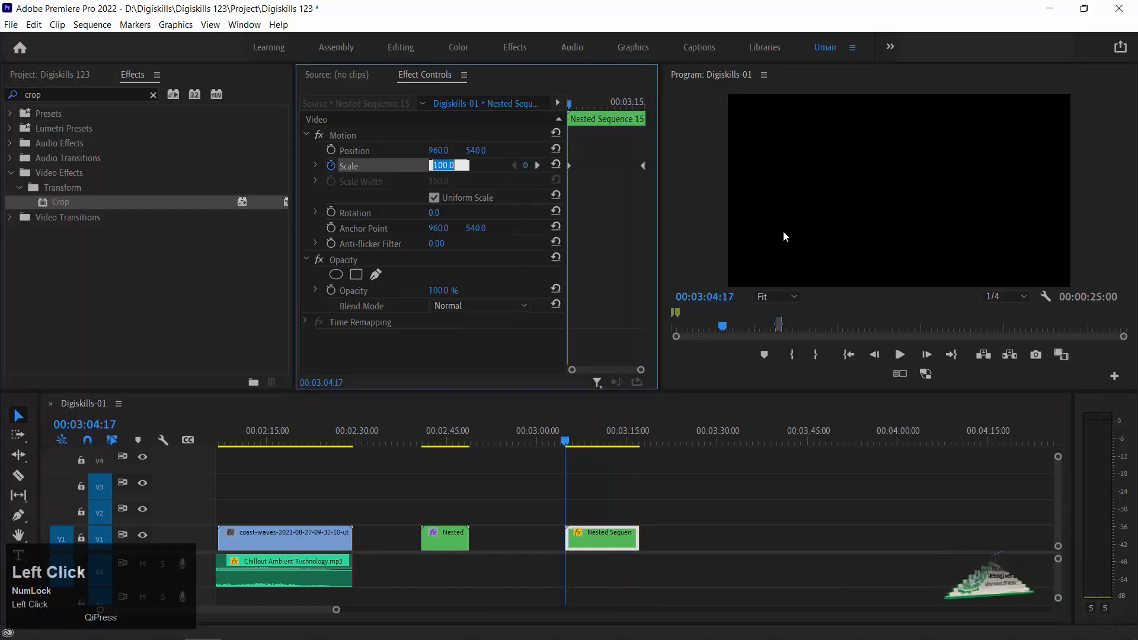
text(70)
key(Return)
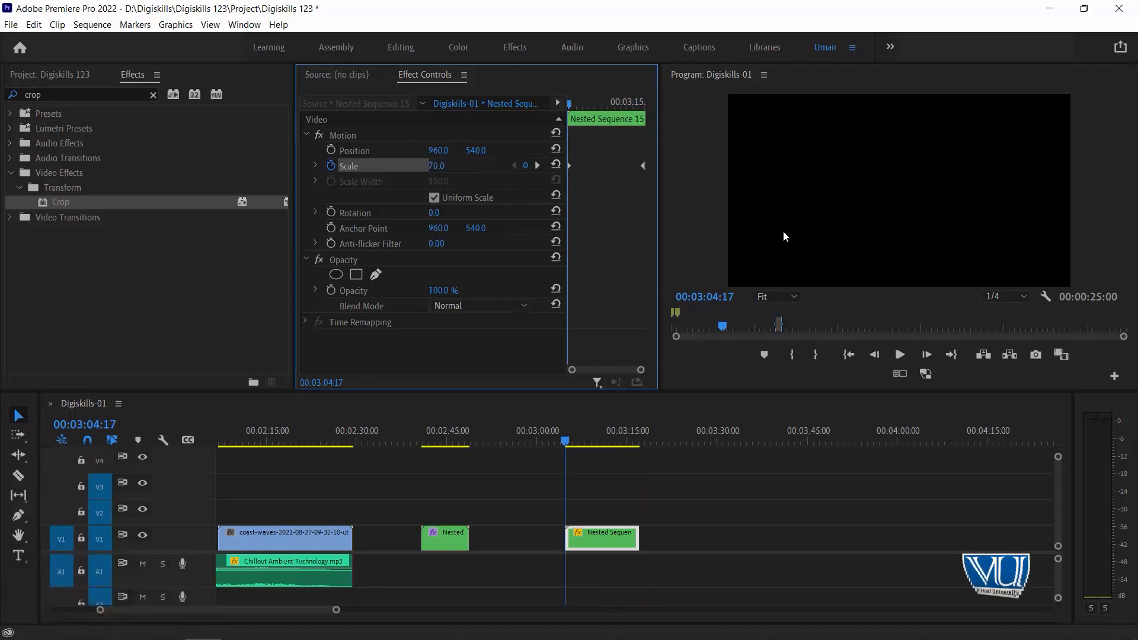
click(537, 165)
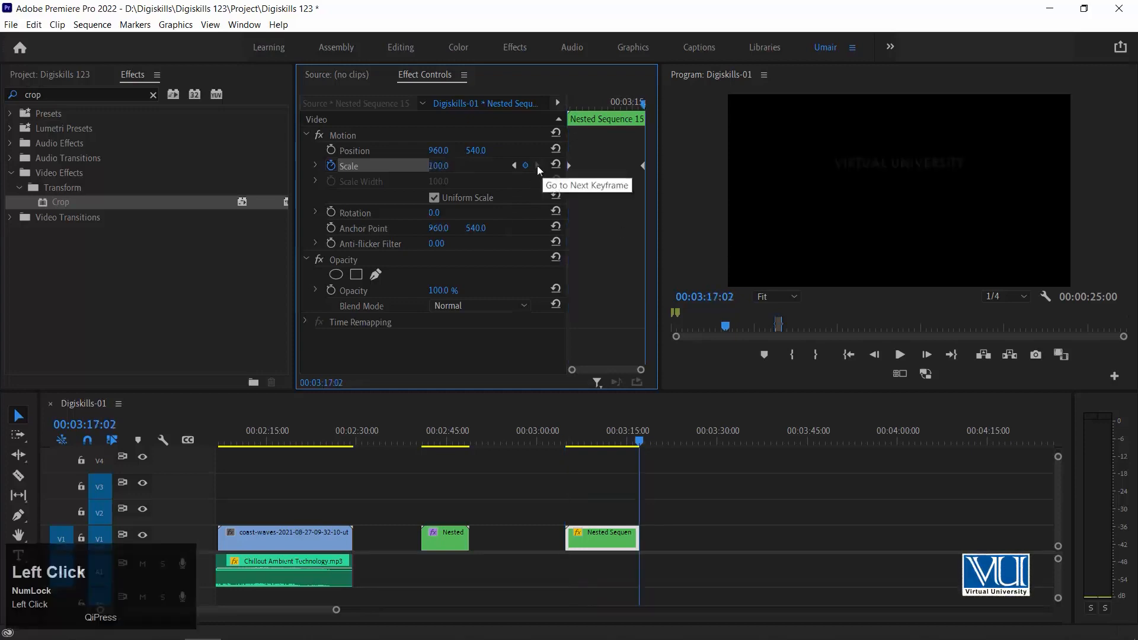
- Play the scaling title from its start in the maximized Program monitor, setting the playback resolution to Full
click(571, 441)
key(Up)
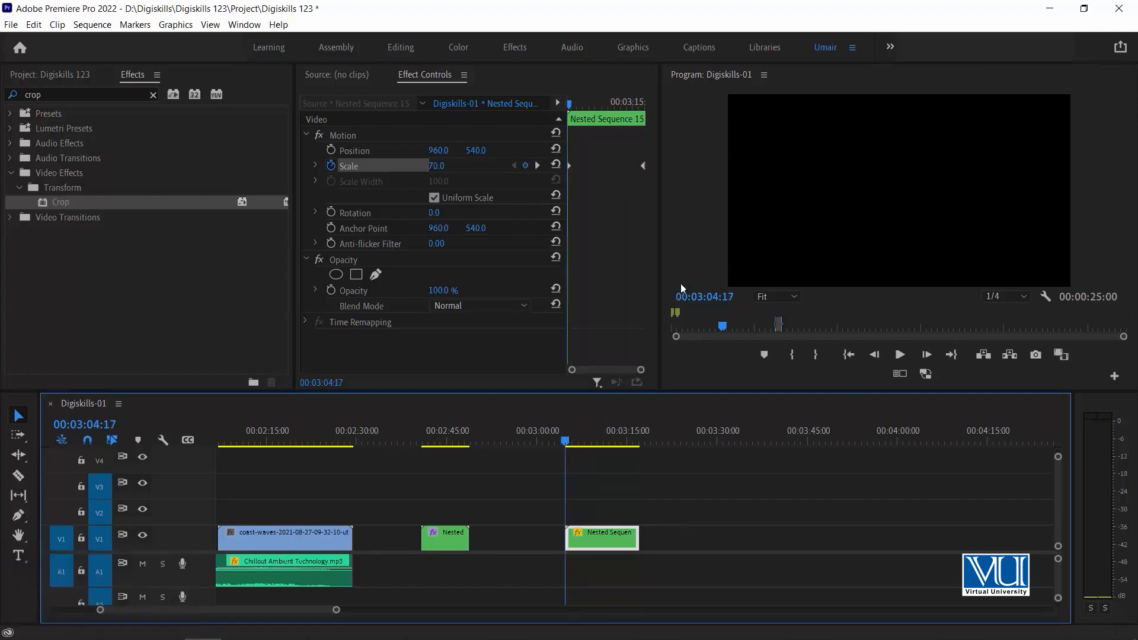
click(688, 205)
key(grave)
key(space)
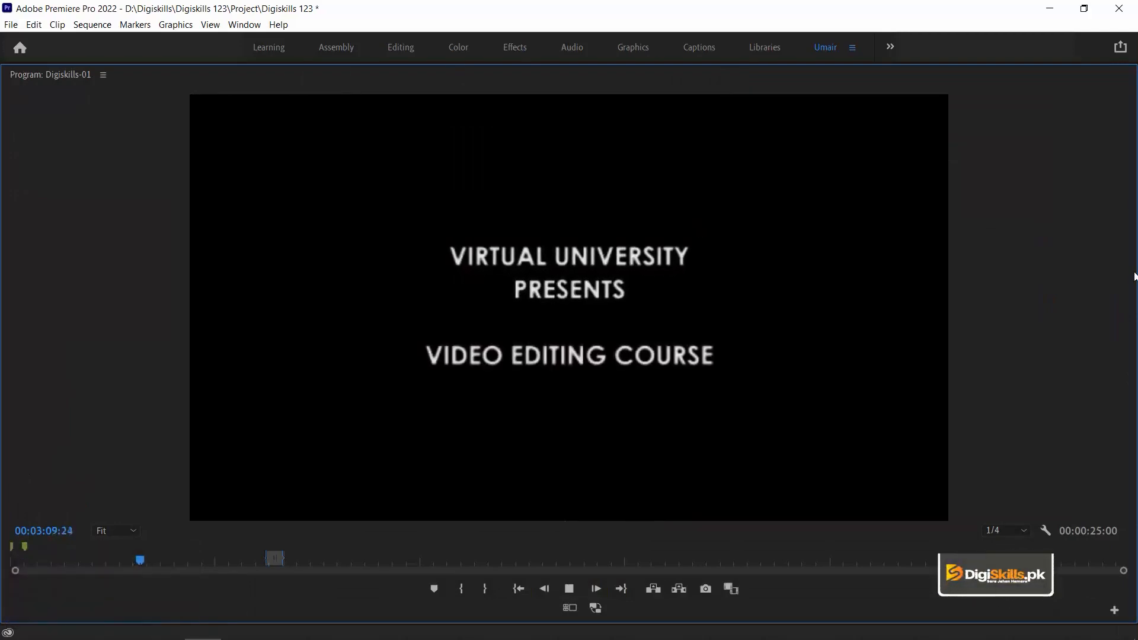
click(1019, 527)
click(1012, 542)
key(space)
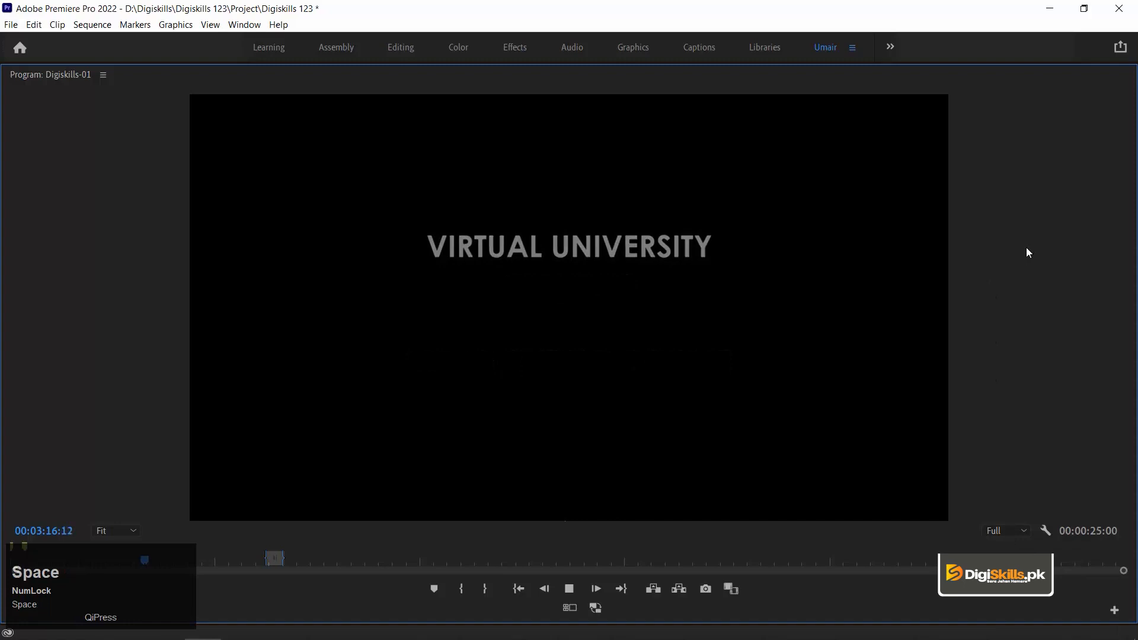
key(space)
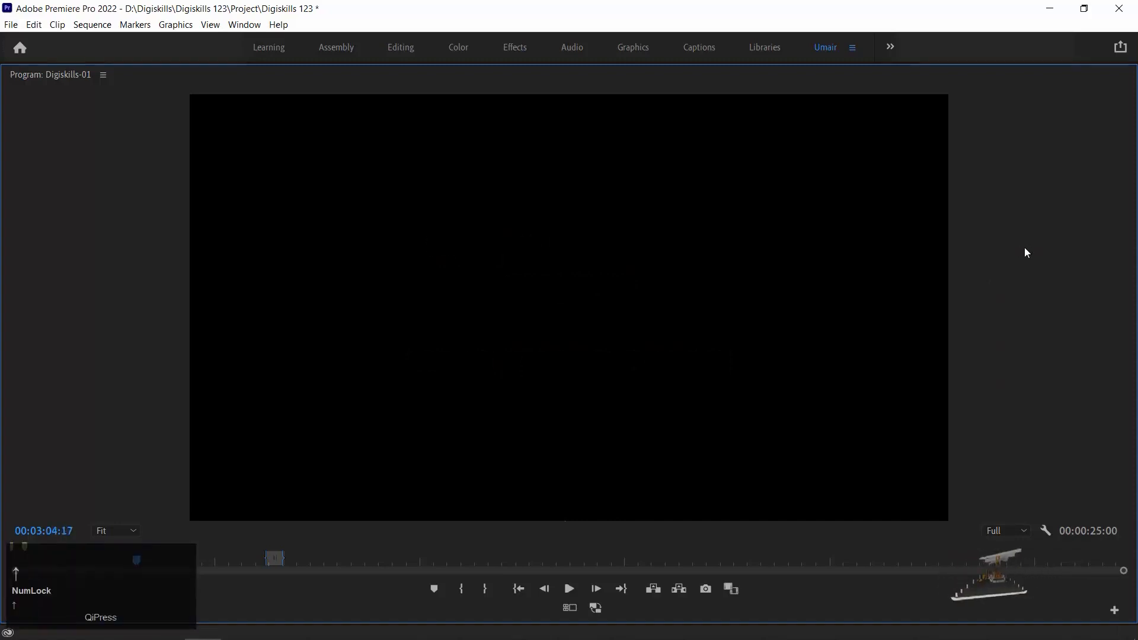
- Set the nested title clip's first Scale keyframe to 50 and review the stronger zoom in the maximized monitor and timeline
key(grave)
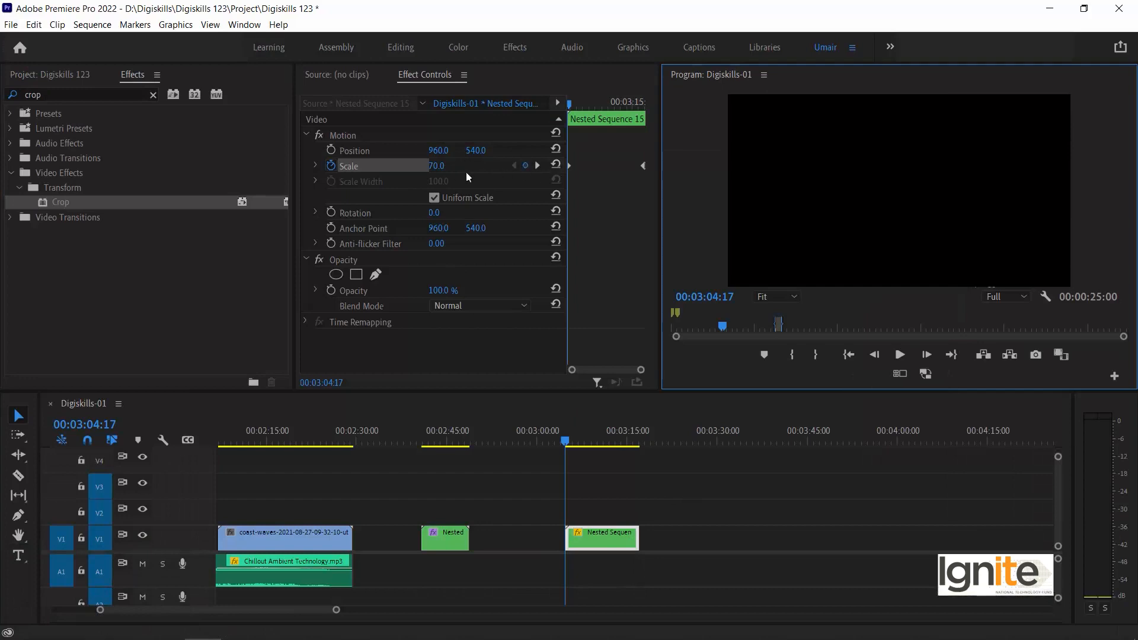
click(440, 168)
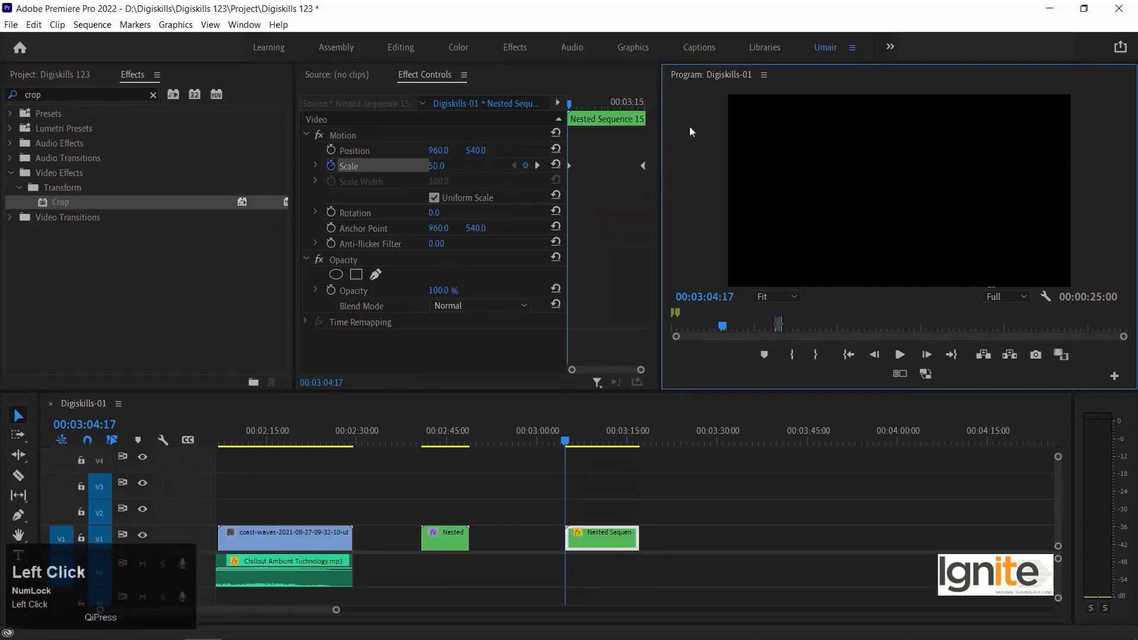
key(grave)
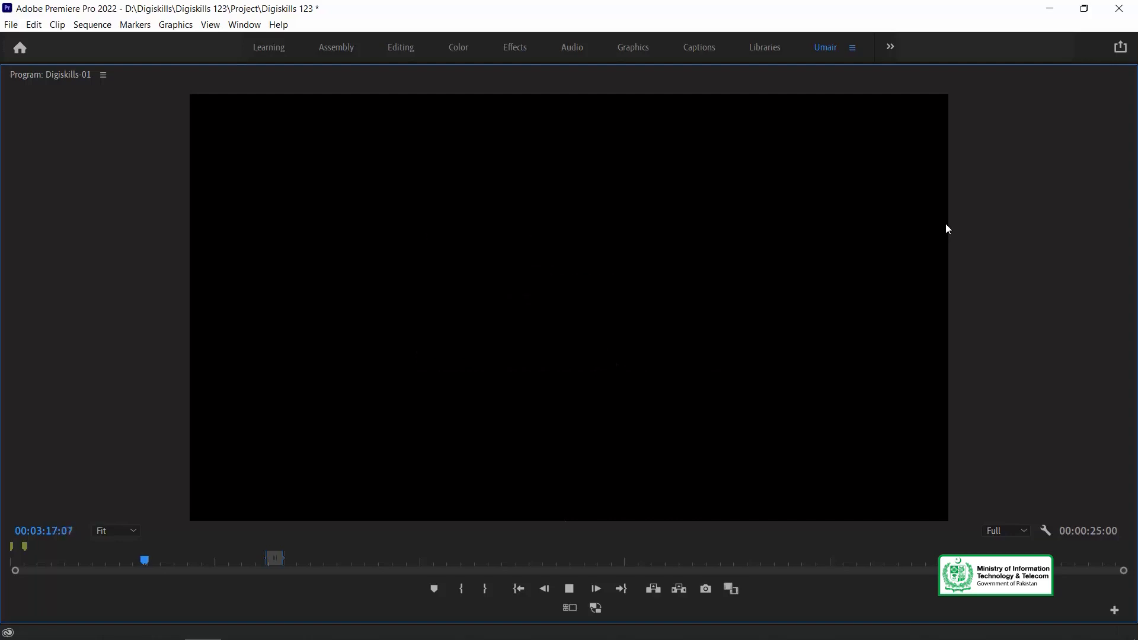
key(grave)
key(space)
drag(588, 442, 601, 439)
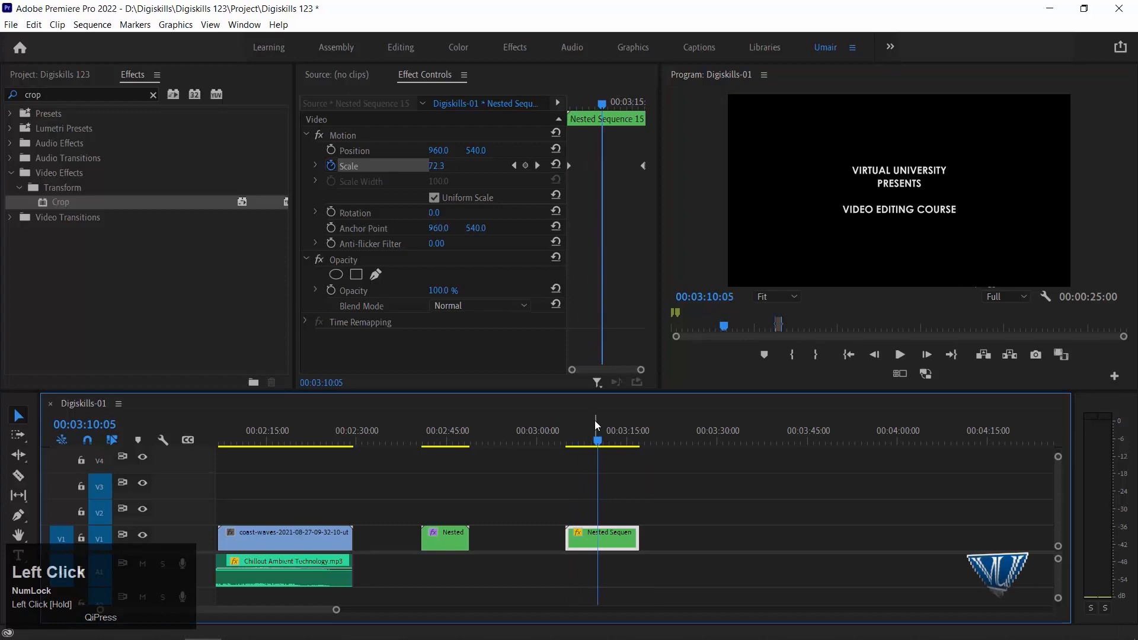